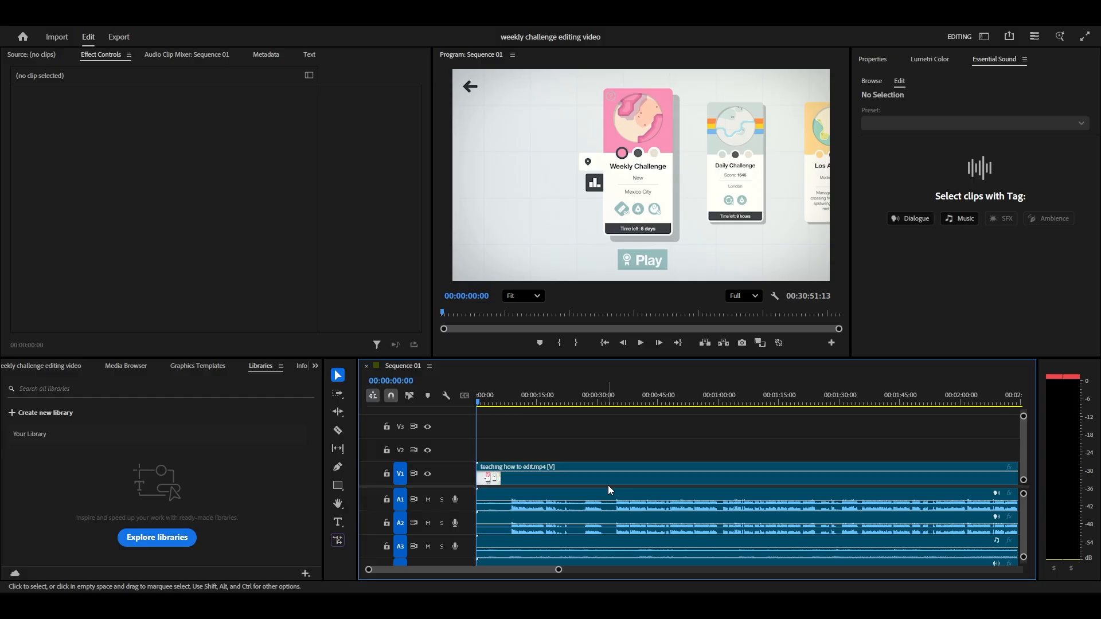
- Lower the A1 audio clip's volume all the way to silence and play the sequence's opening to check the sound
{"action": "scroll", "coordinate": [616, 503], "scroll_direction": "up", "scroll_amount": 1}
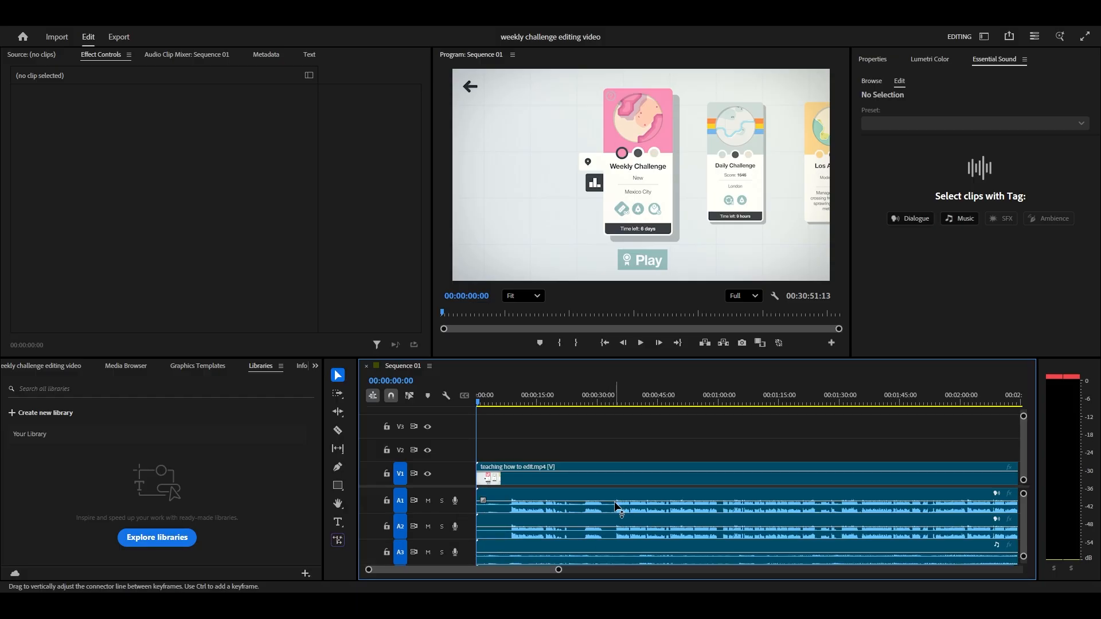
{"action": "left_click_drag", "start_coordinate": [615, 505], "coordinate": [577, 513]}
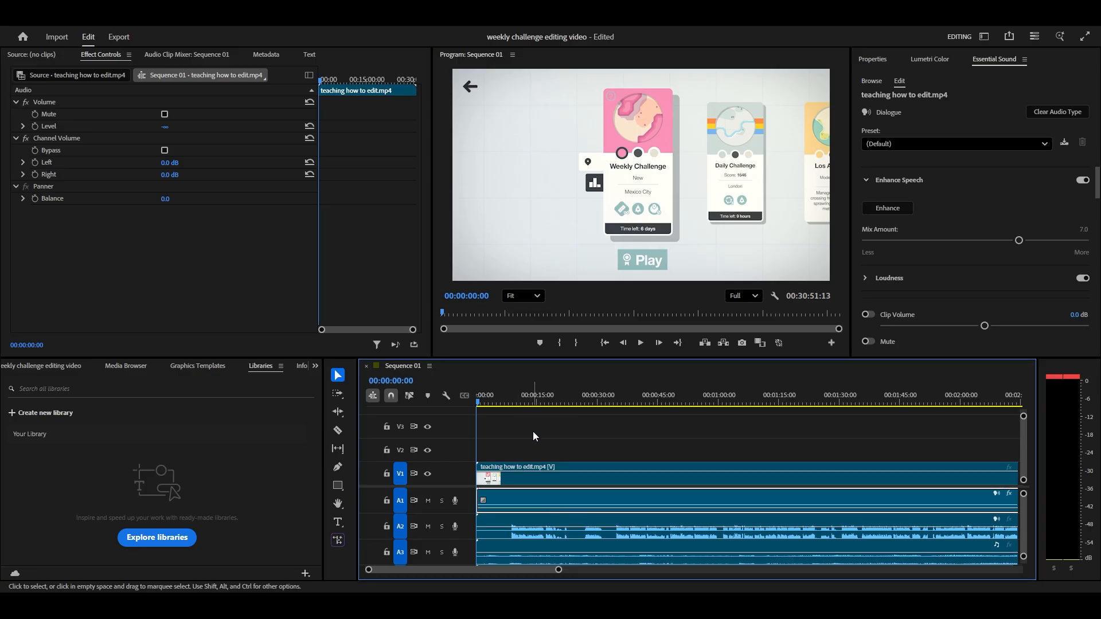
{"action": "key", "text": "space"}
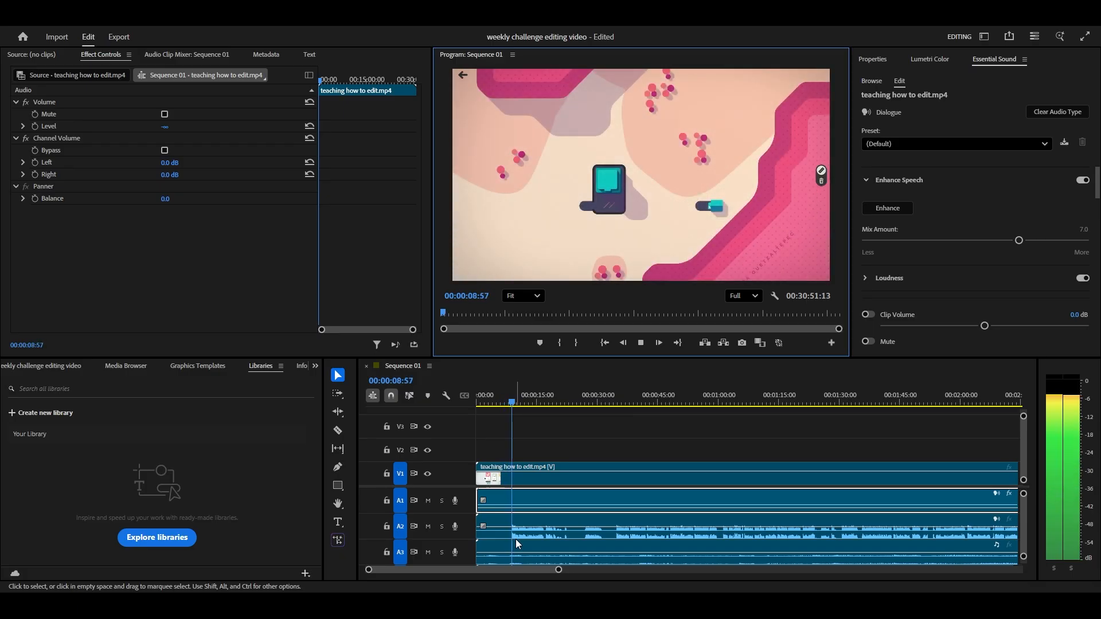
{"action": "left_click", "coordinate": [640, 343]}
- Turn on linked selection and split the clip on all tracks with the Razor tool at about 8.5 seconds, where the A2 speech starts
{"action": "left_click_drag", "start_coordinate": [522, 403], "coordinate": [490, 413]}
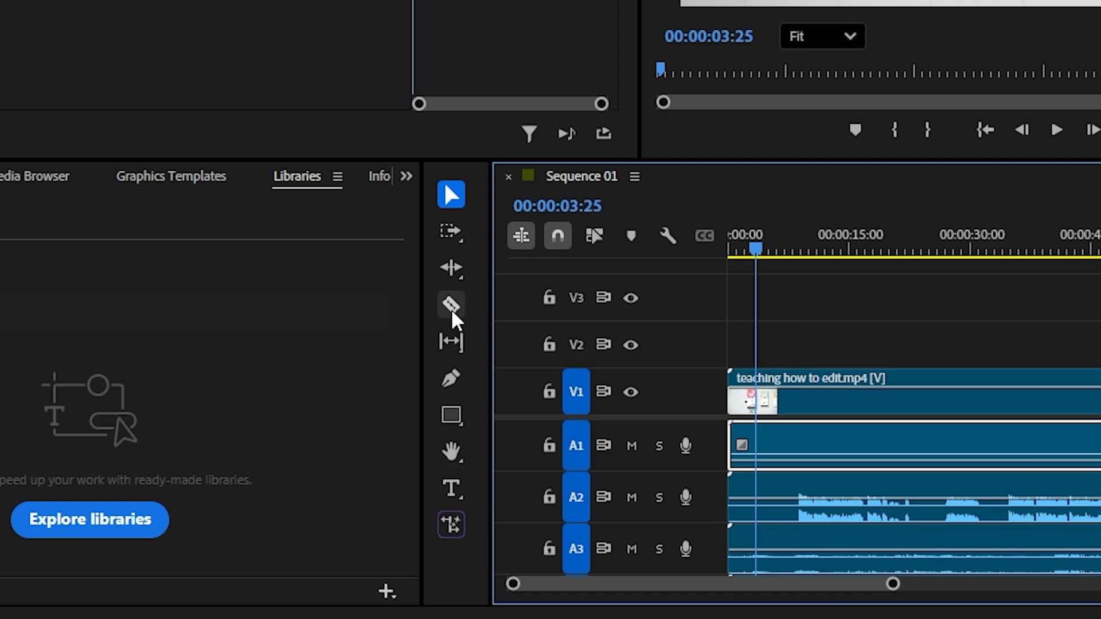
{"action": "left_click", "coordinate": [453, 309]}
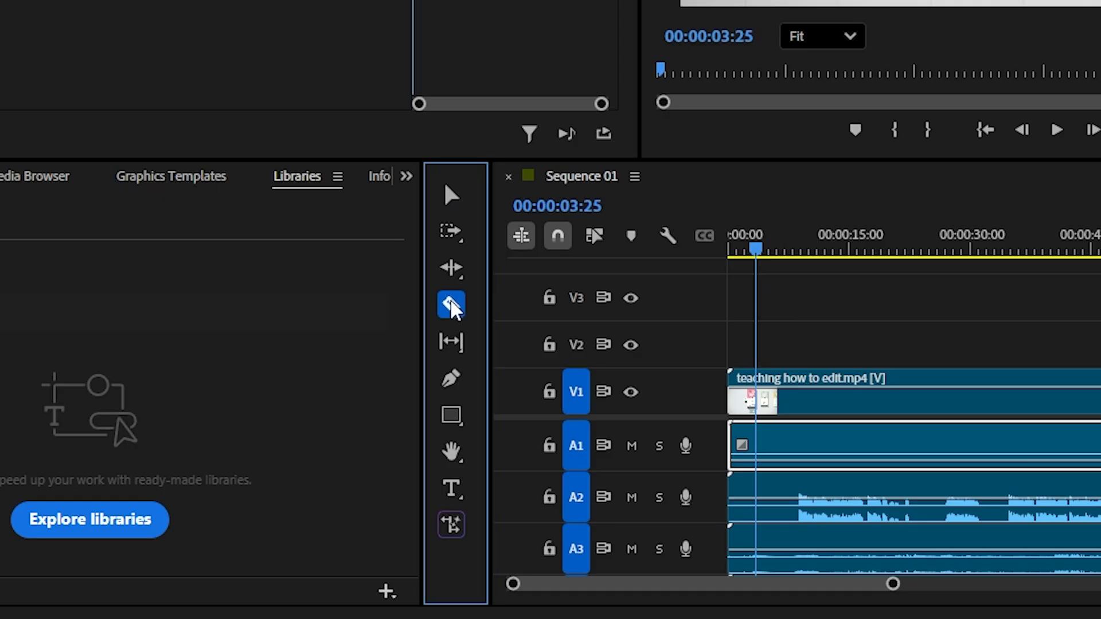
{"action": "left_click", "coordinate": [595, 237]}
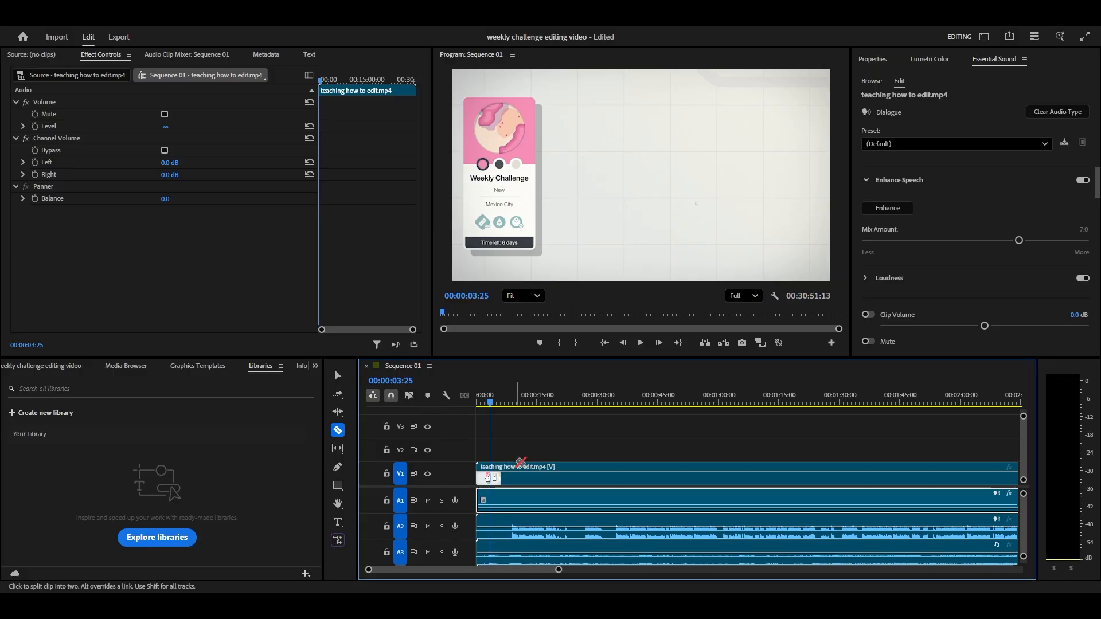
{"action": "left_click", "coordinate": [411, 397]}
{"action": "left_click", "coordinate": [510, 487]}
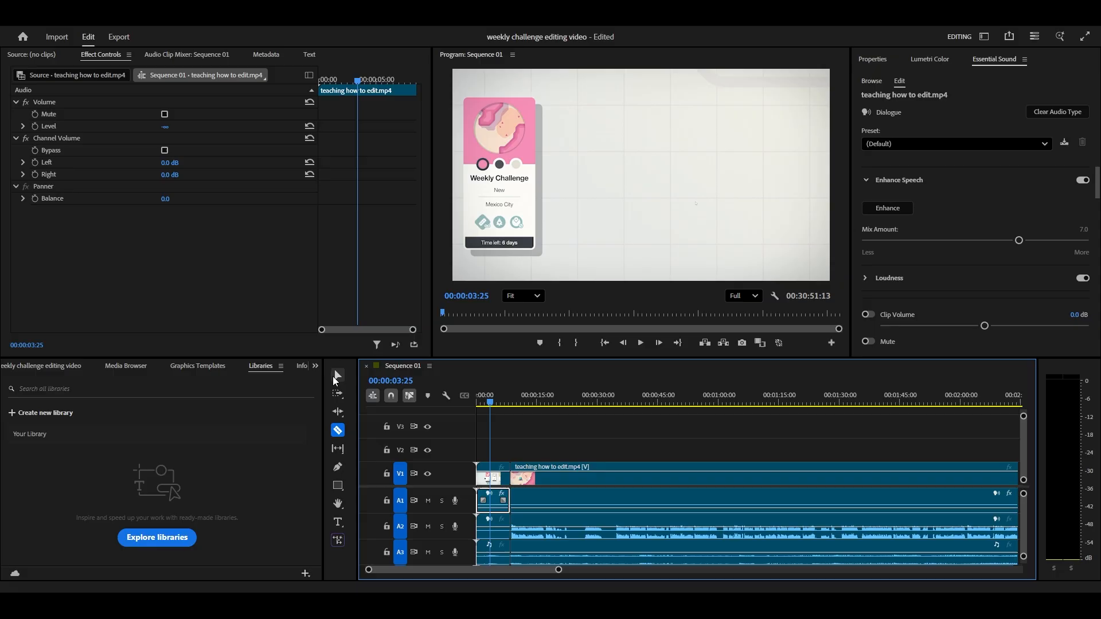
- Delete the opening segment before the cut from the video and audio tracks
{"action": "left_click", "coordinate": [338, 376]}
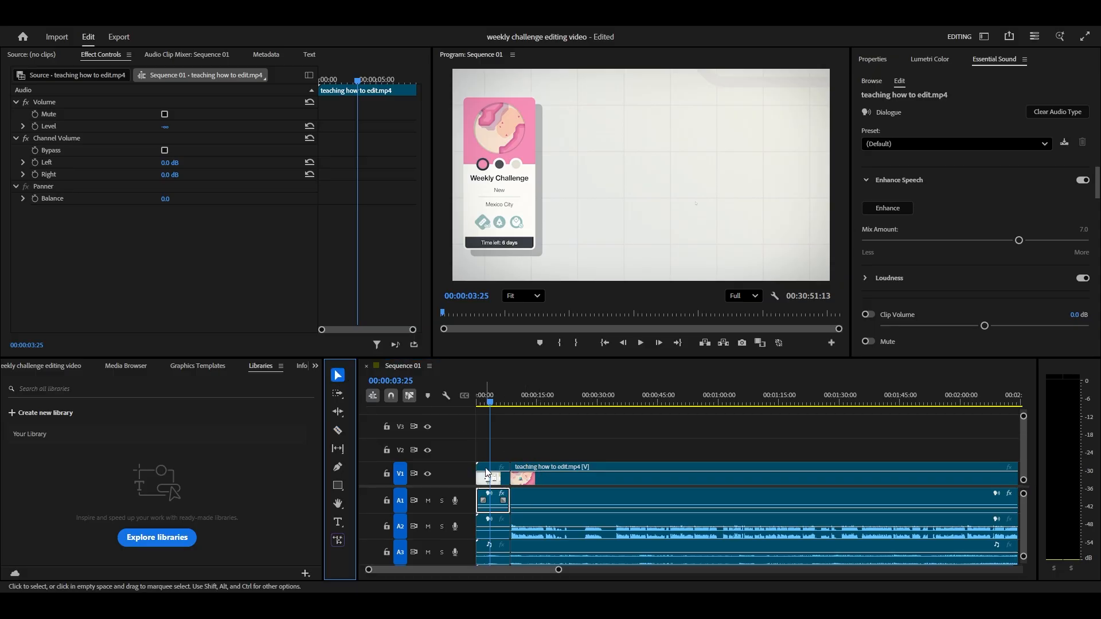
{"action": "left_click", "coordinate": [501, 485]}
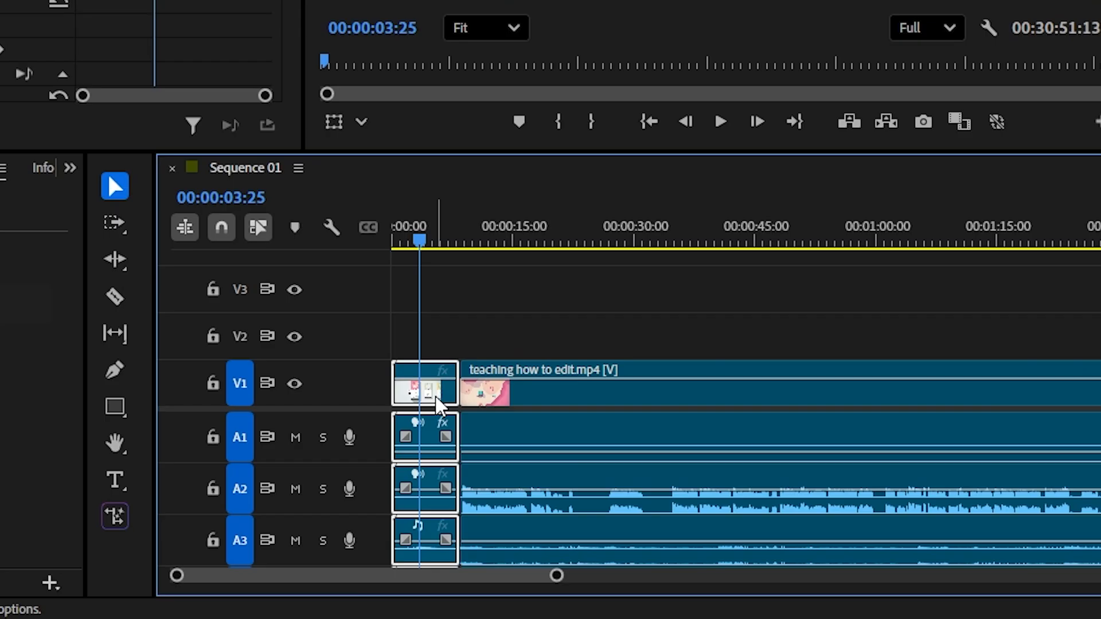
{"action": "key", "text": "Delete"}
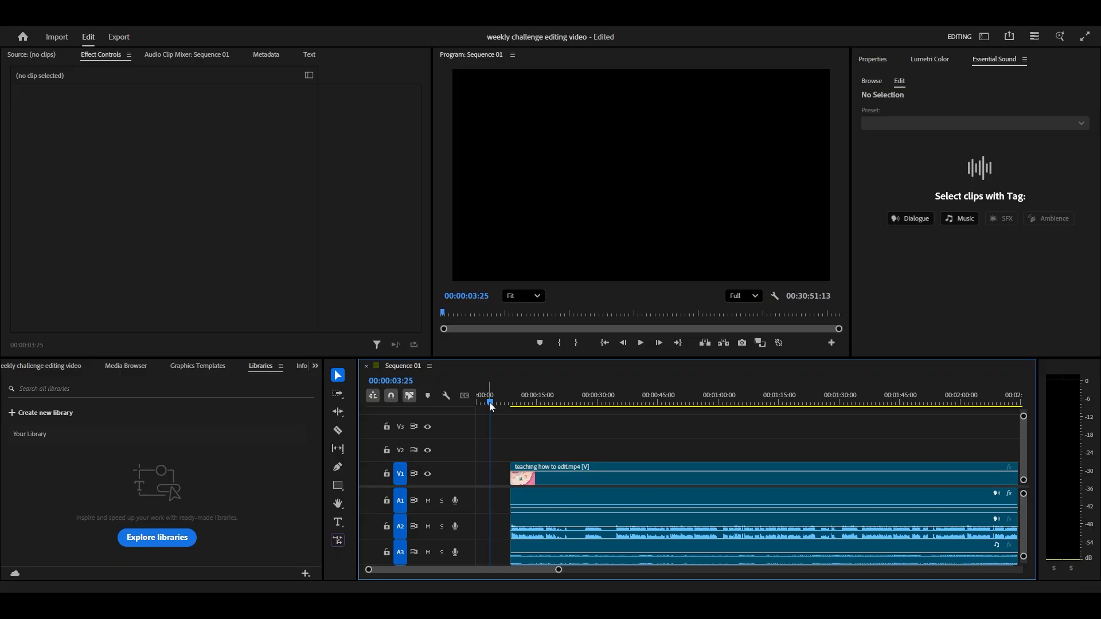
- Play through the empty stretch at the sequence's start and delete that gap to bring the remaining footage to the beginning
{"action": "left_click_drag", "start_coordinate": [418, 240], "coordinate": [353, 245]}
{"action": "key", "text": "space"}
{"action": "key", "text": "space"}
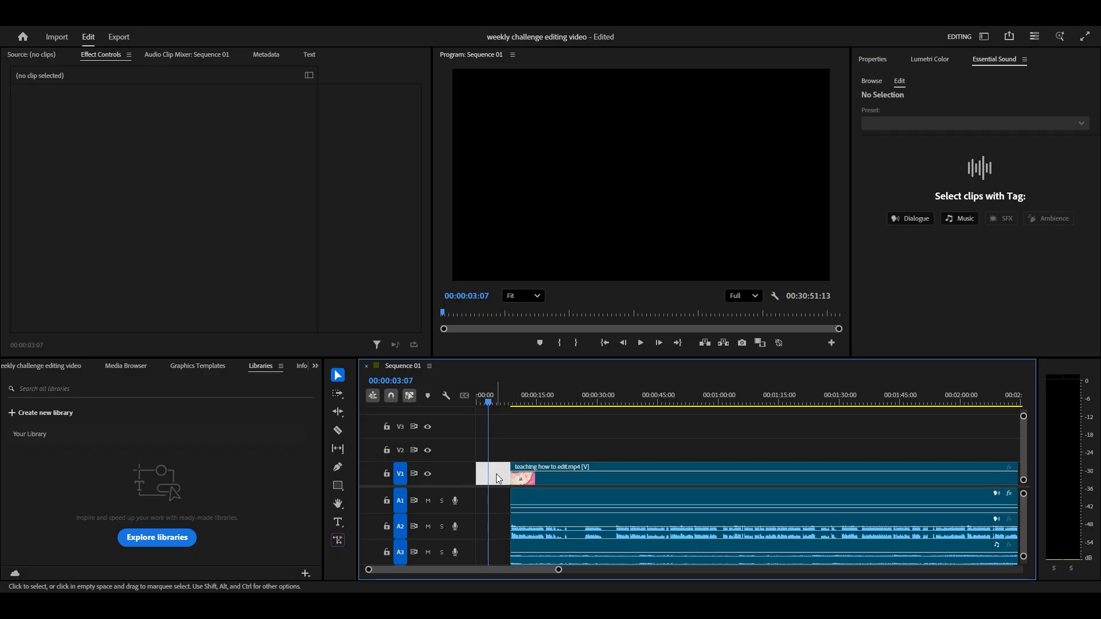
{"action": "key", "text": "Delete"}
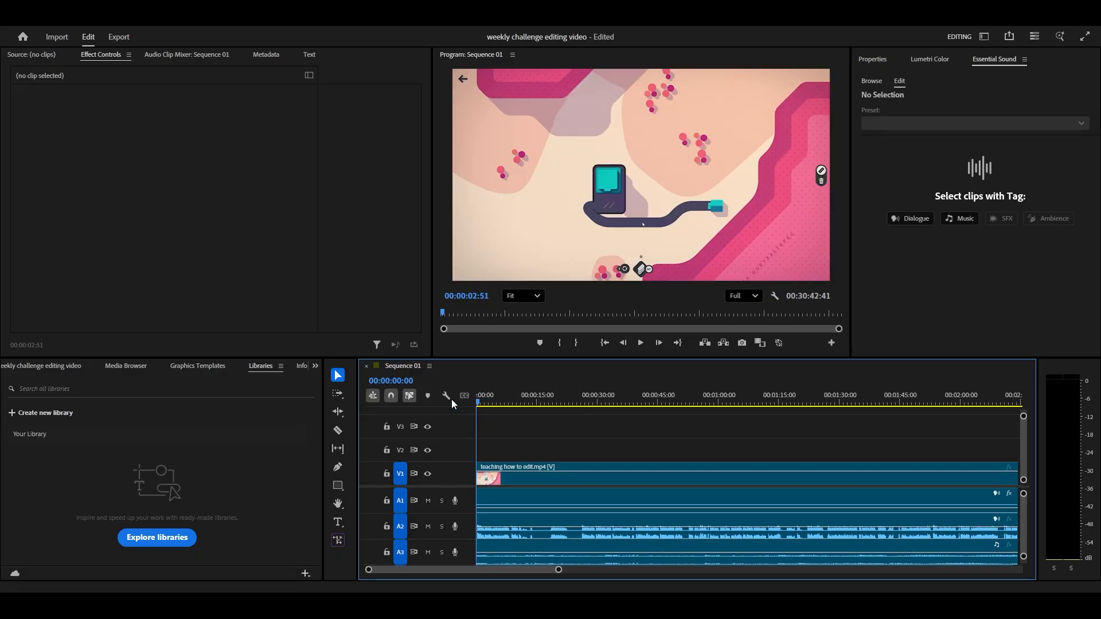
- Play back the sequence's first 20 seconds or so to review the new opening and judge which speech to keep
{"action": "key", "text": "space"}
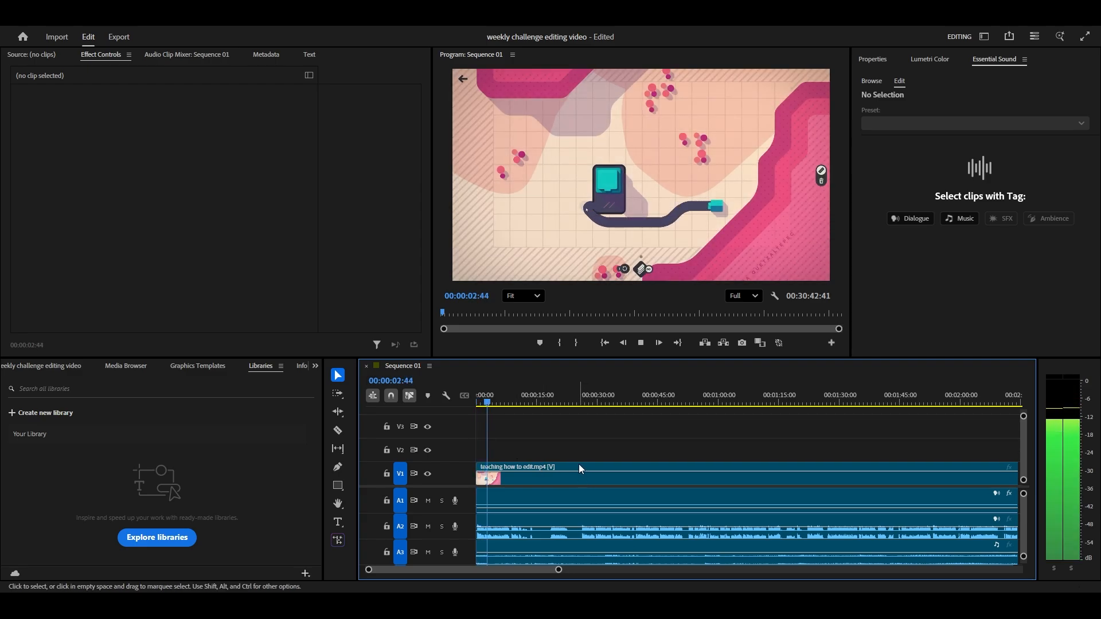
{"action": "key", "text": "space"}
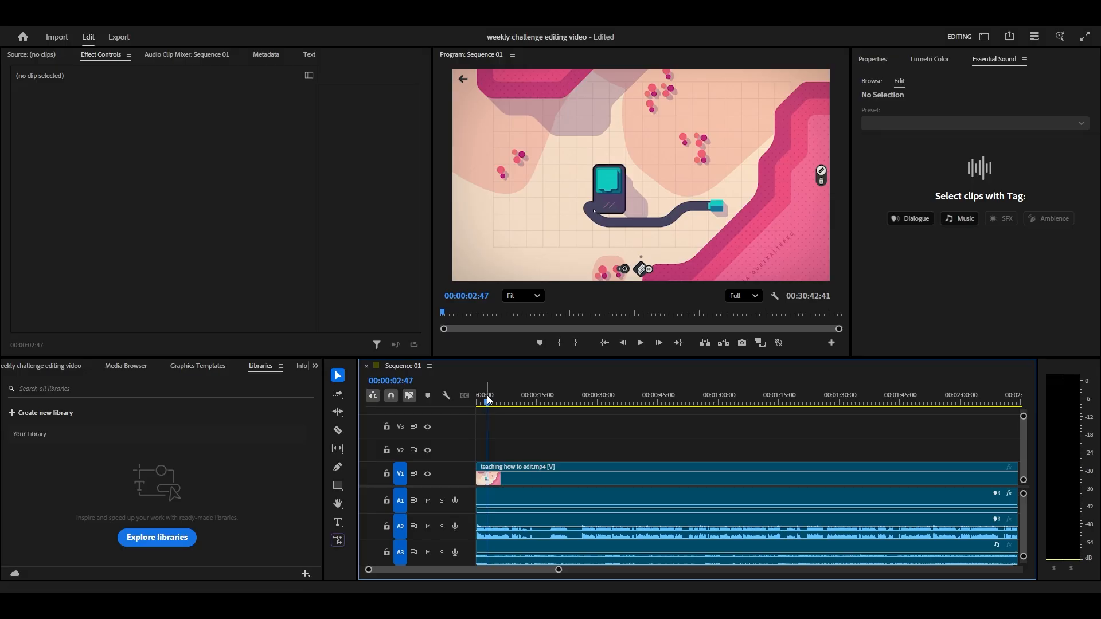
{"action": "left_click_drag", "start_coordinate": [487, 402], "coordinate": [436, 397]}
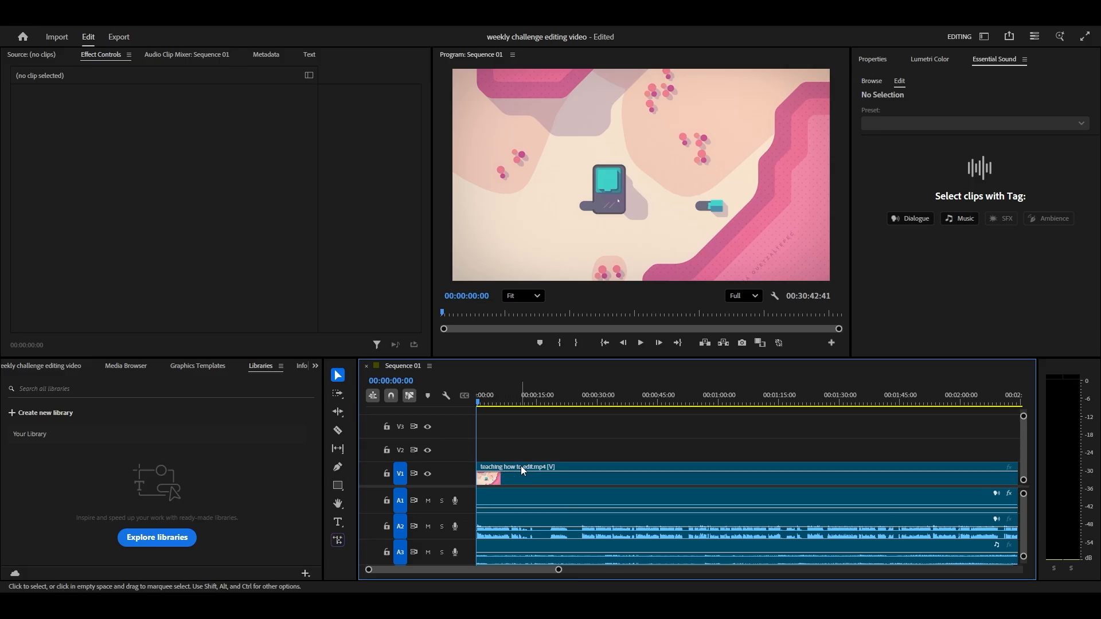
{"action": "key", "text": "space"}
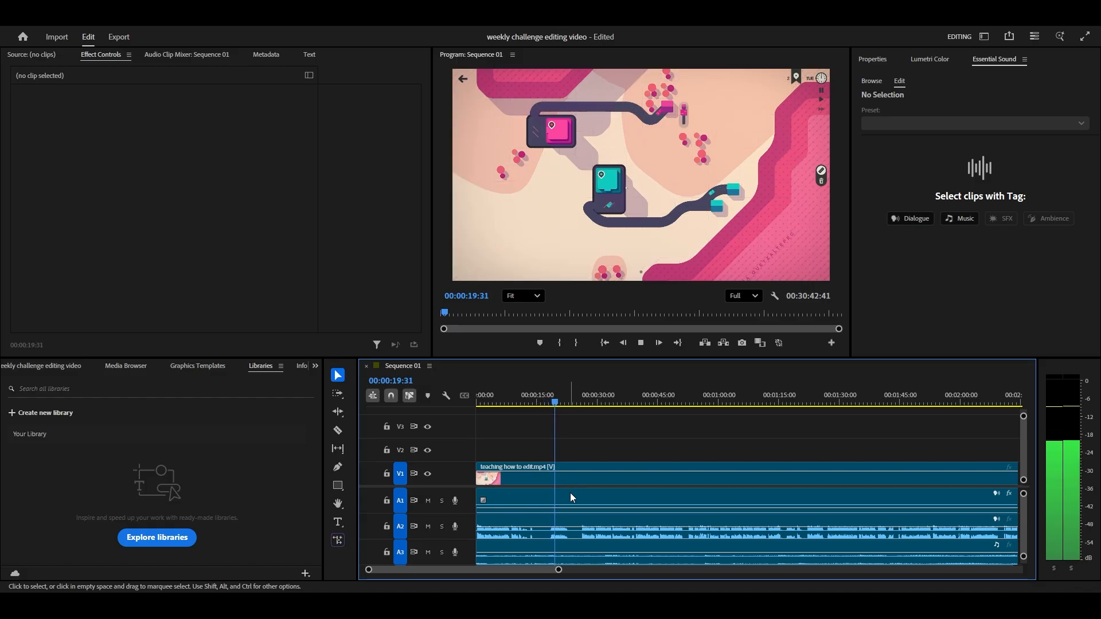
{"action": "key", "text": "space"}
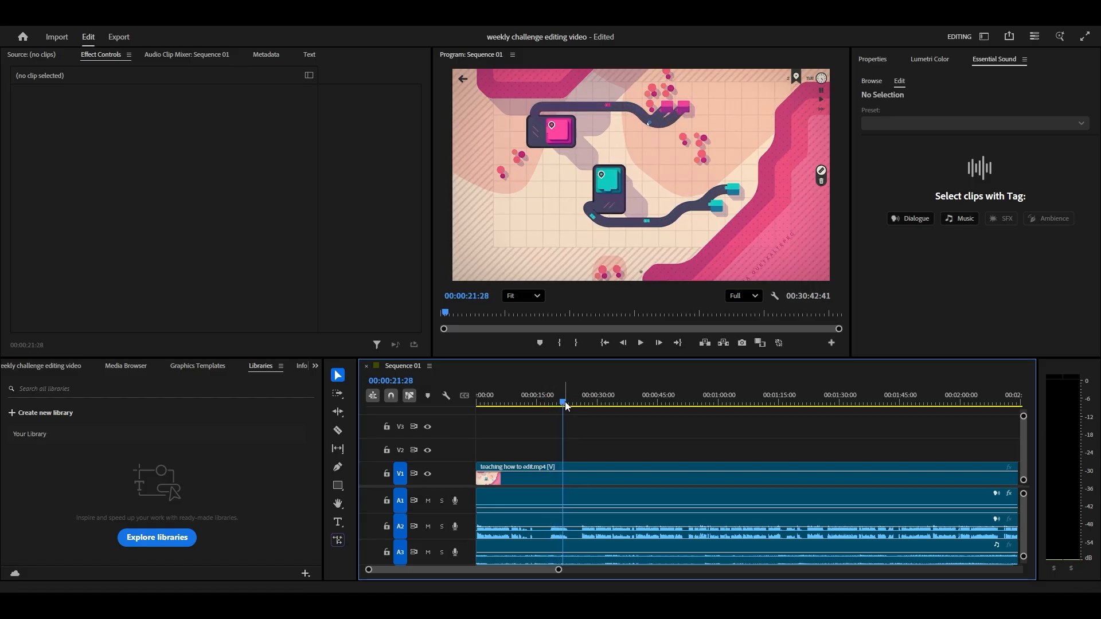
{"action": "left_click_drag", "start_coordinate": [566, 406], "coordinate": [488, 408]}
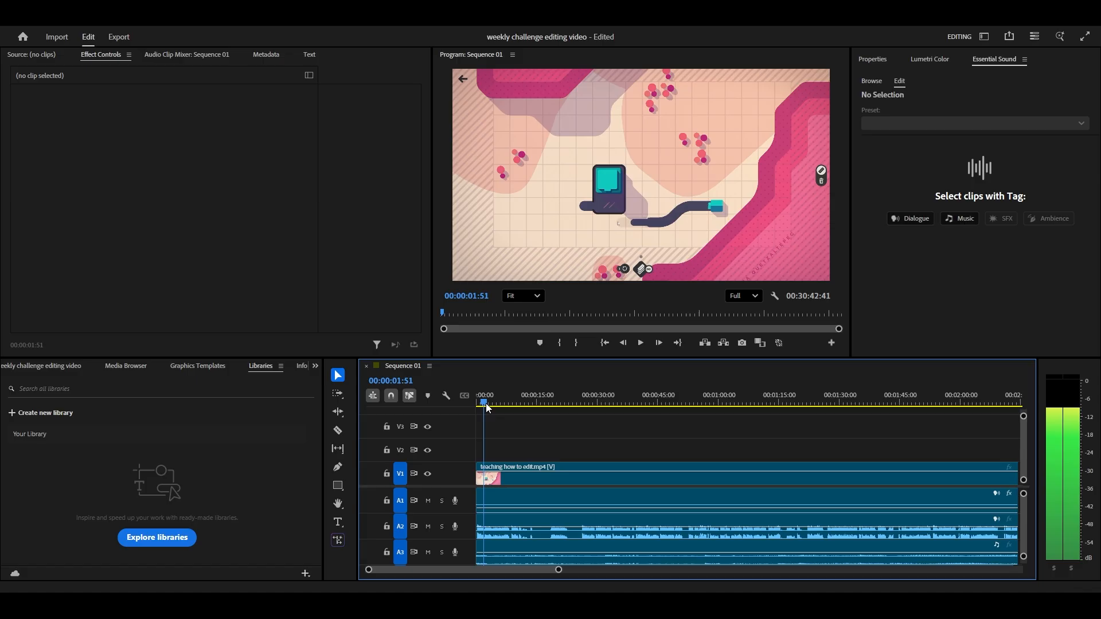
{"action": "key", "text": "space"}
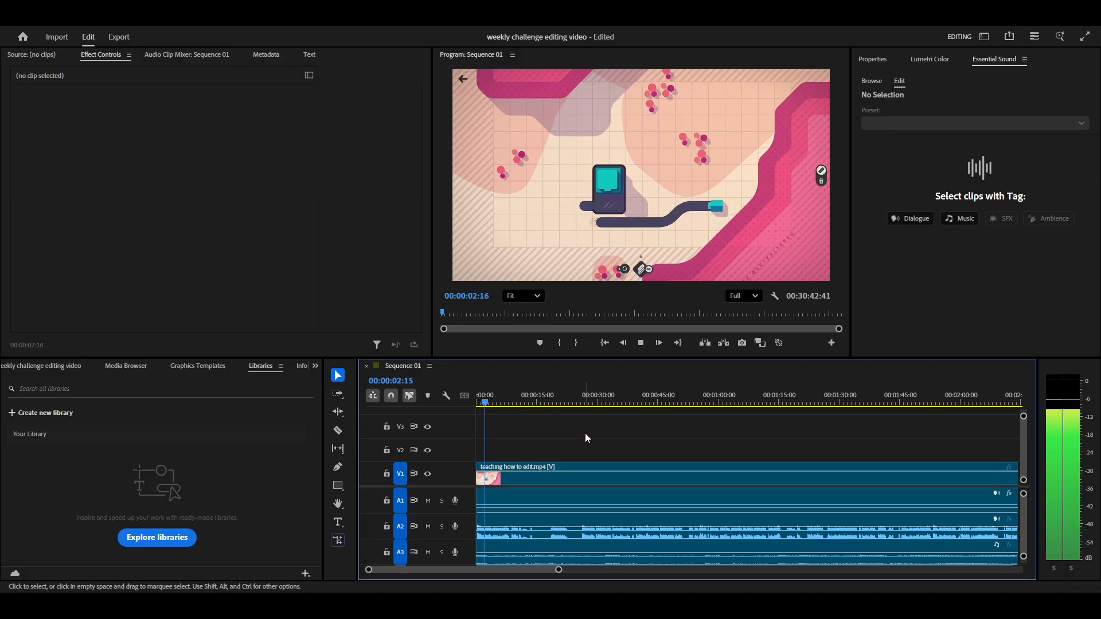
{"action": "key", "text": "space"}
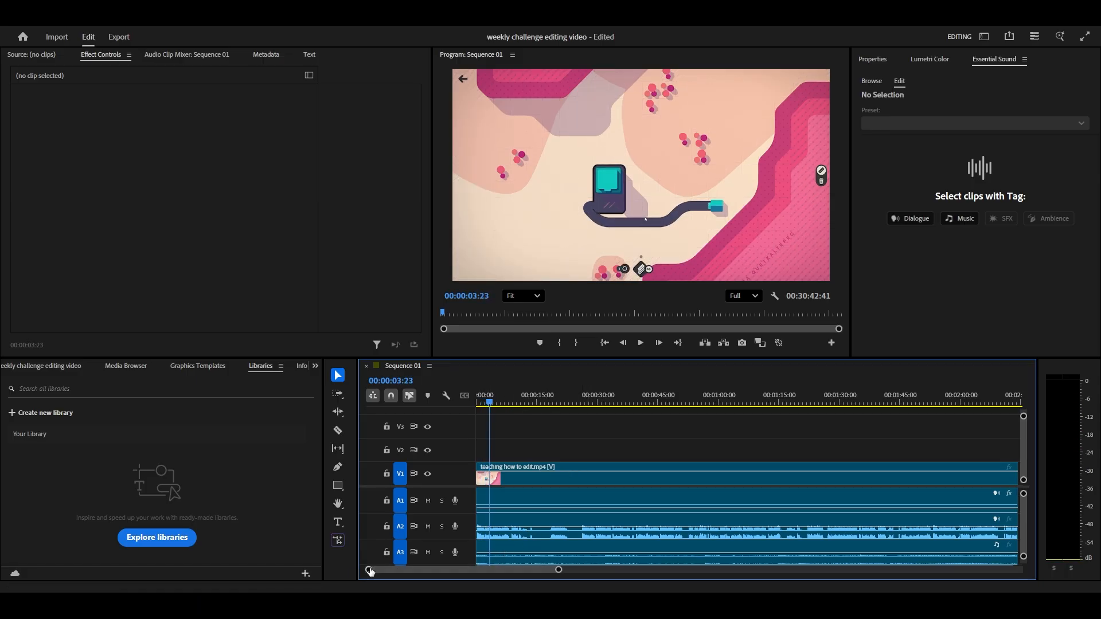
- Play the opening speech from the 1-second mark and split the linked clip with the Razor tool at about 2.9 seconds
{"action": "left_click_drag", "start_coordinate": [370, 571], "coordinate": [402, 574]}
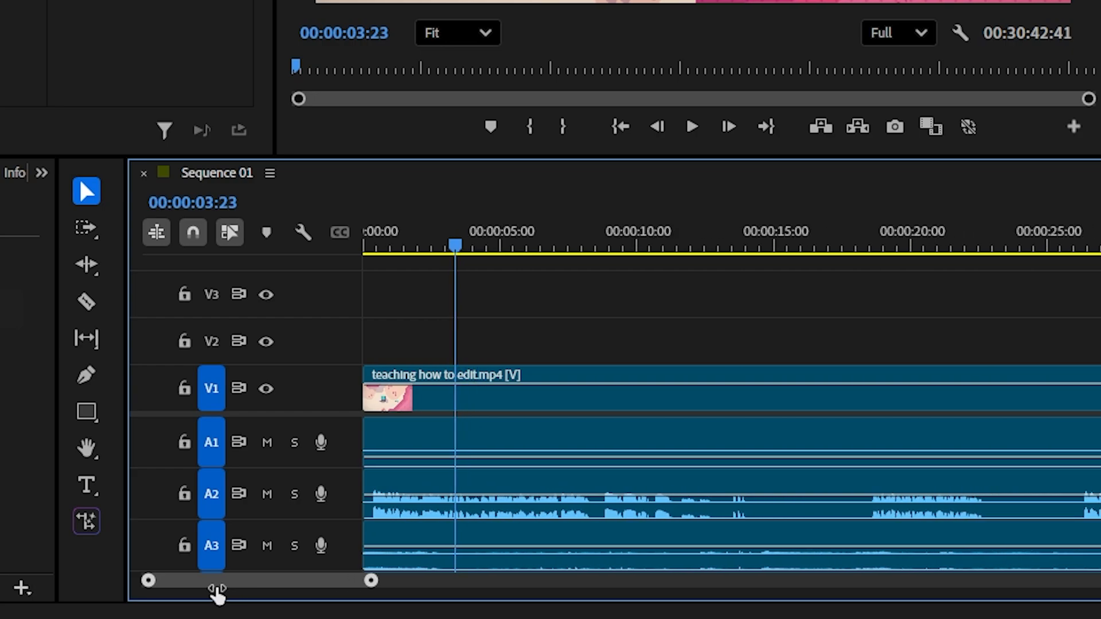
{"action": "scroll", "coordinate": [216, 591], "scroll_direction": "up", "scroll_amount": 5}
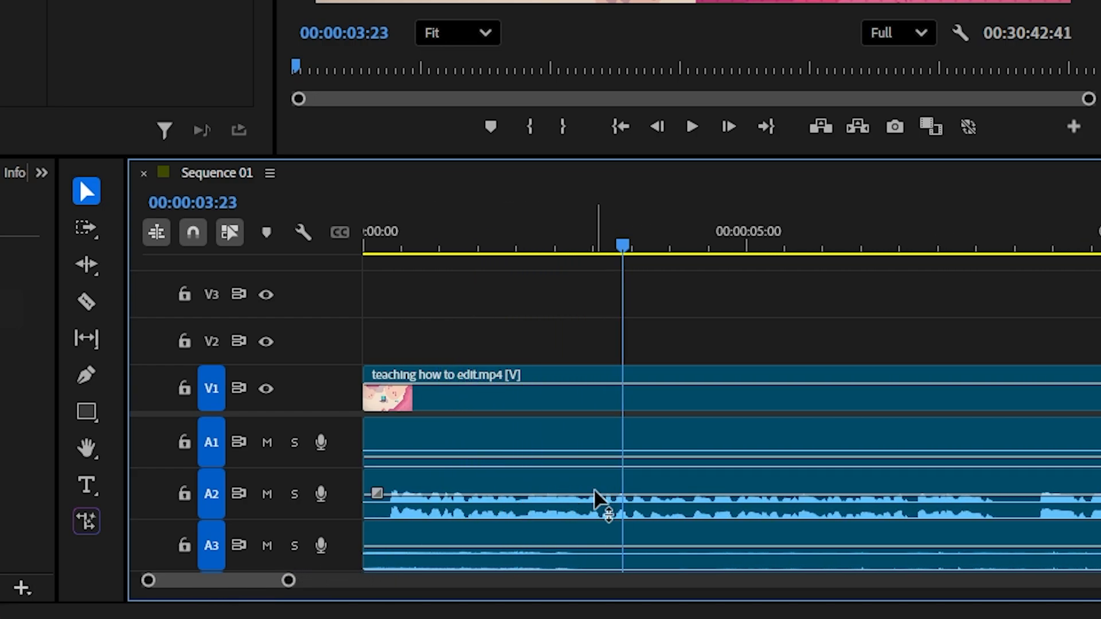
{"action": "left_click_drag", "start_coordinate": [625, 249], "coordinate": [445, 251]}
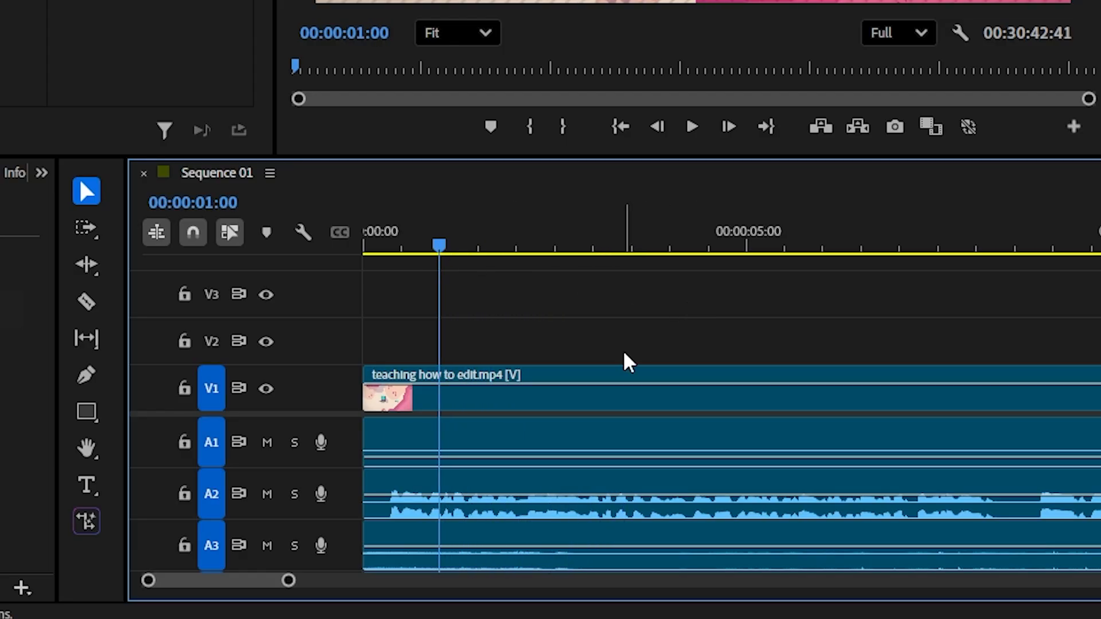
{"action": "left_click", "coordinate": [86, 301]}
{"action": "key", "text": "space"}
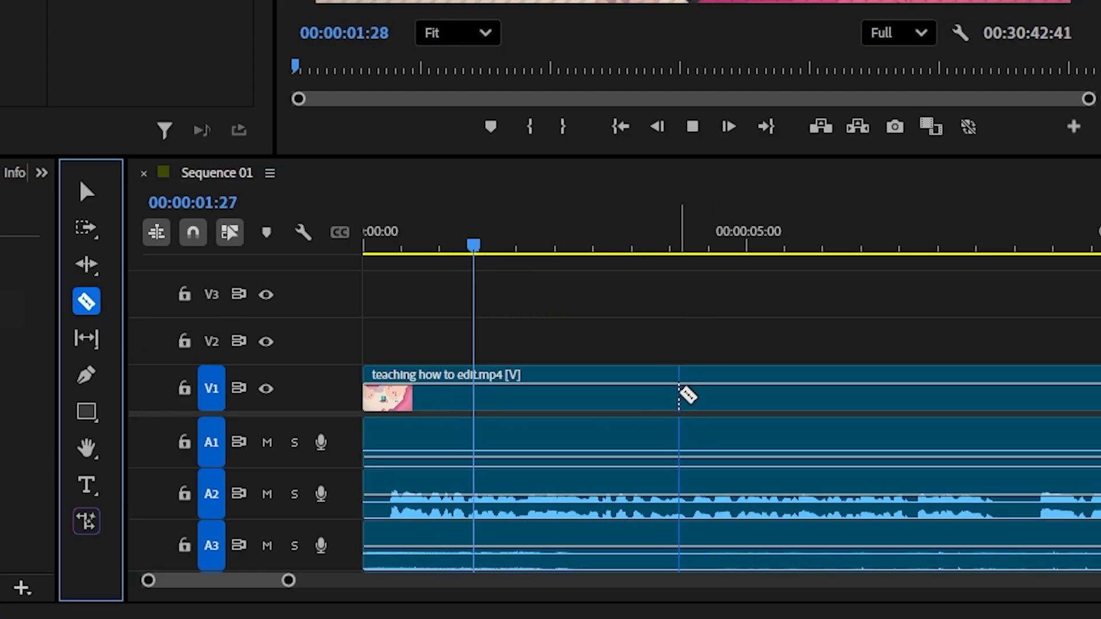
{"action": "key", "text": "space"}
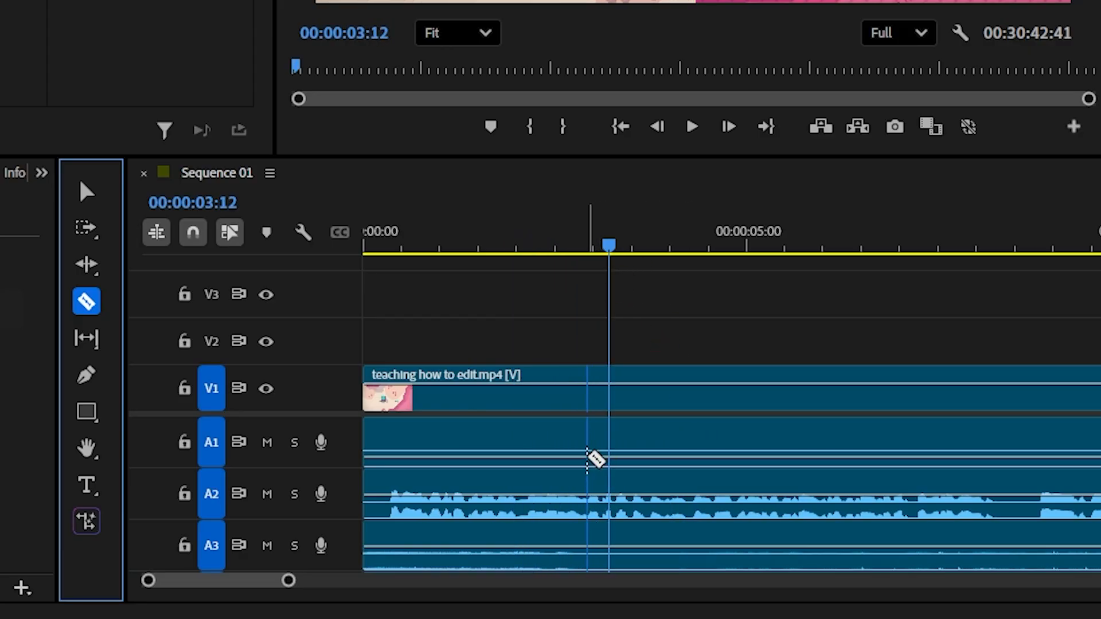
{"action": "left_click", "coordinate": [587, 456]}
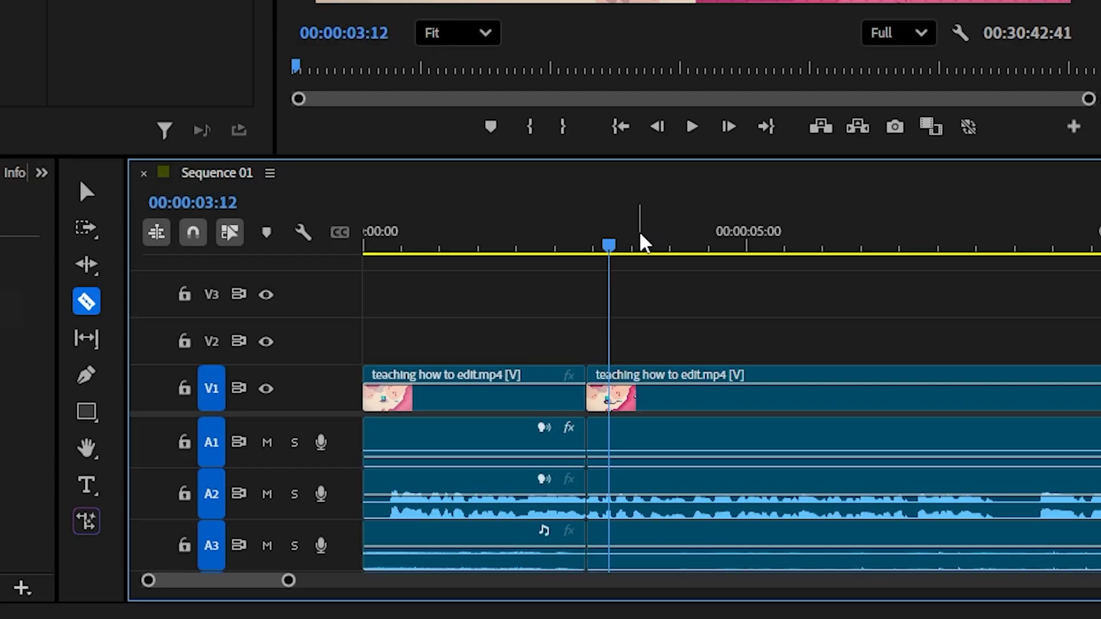
- Review the footage from about 9 to 19 seconds and split the linked clip at about 18.5 seconds, just before the next speech
{"action": "left_click_drag", "start_coordinate": [608, 252], "coordinate": [1028, 320]}
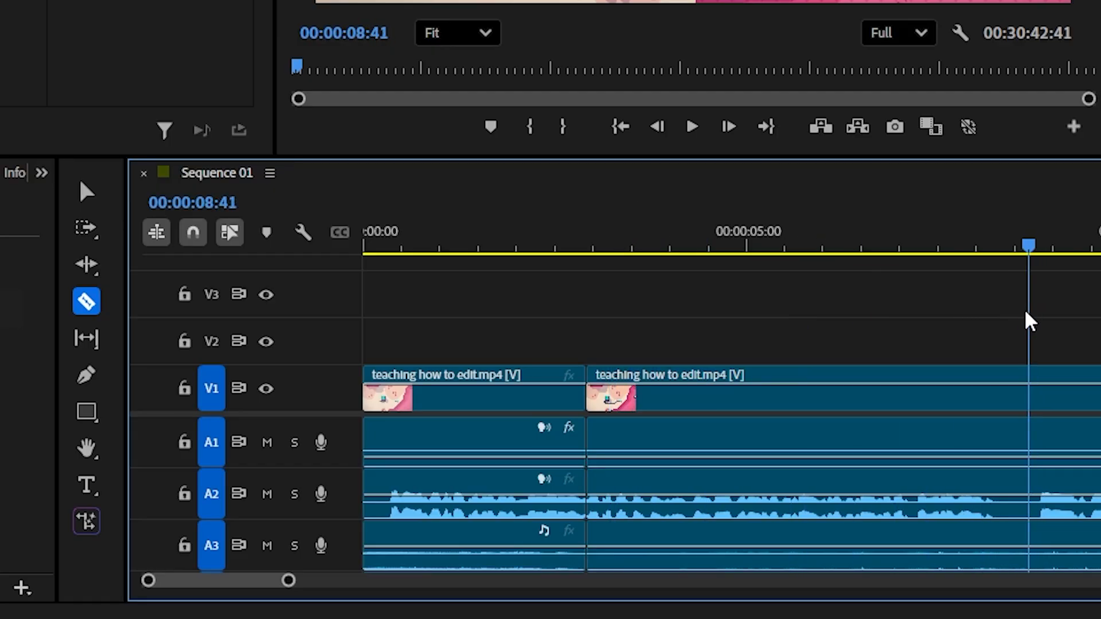
{"action": "key", "text": "space"}
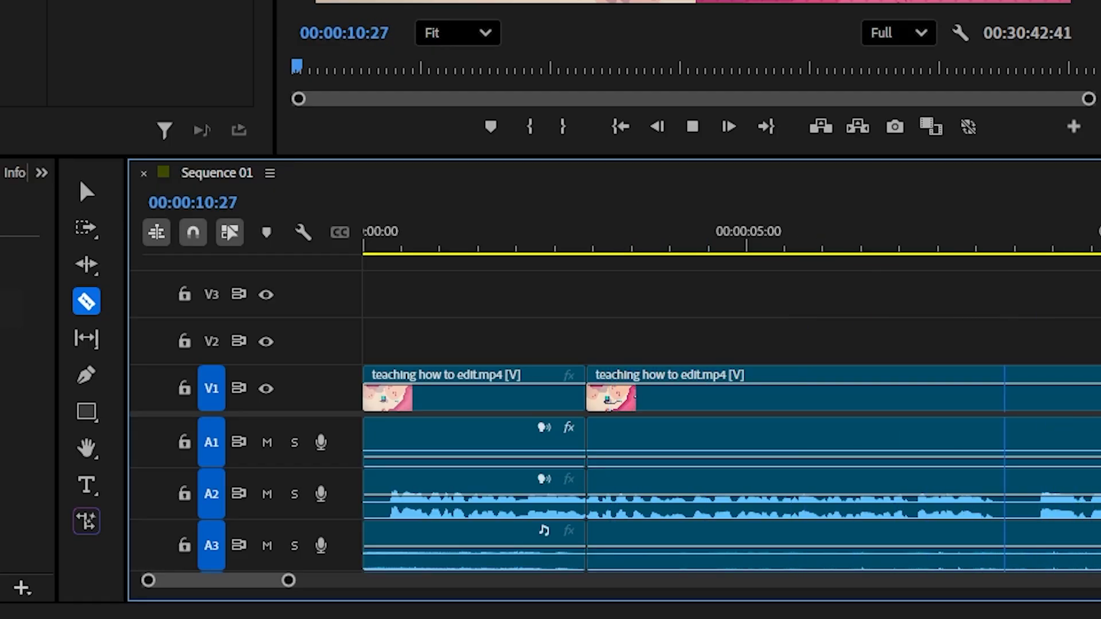
{"action": "left_click_drag", "start_coordinate": [288, 581], "coordinate": [340, 581]}
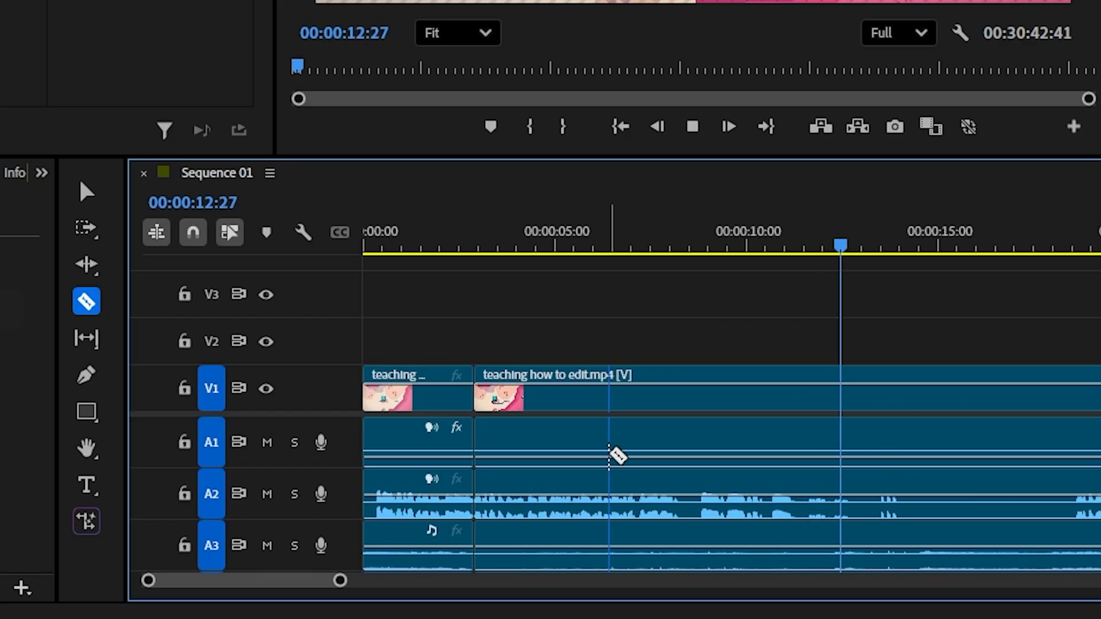
{"action": "left_click_drag", "start_coordinate": [873, 248], "coordinate": [1052, 283]}
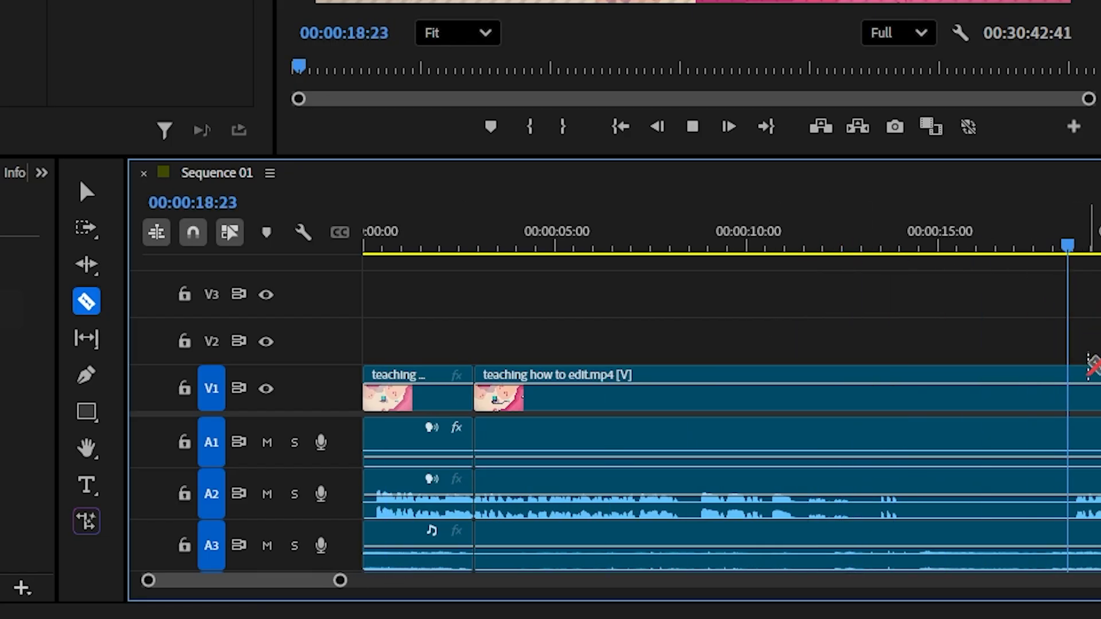
{"action": "key", "text": "space"}
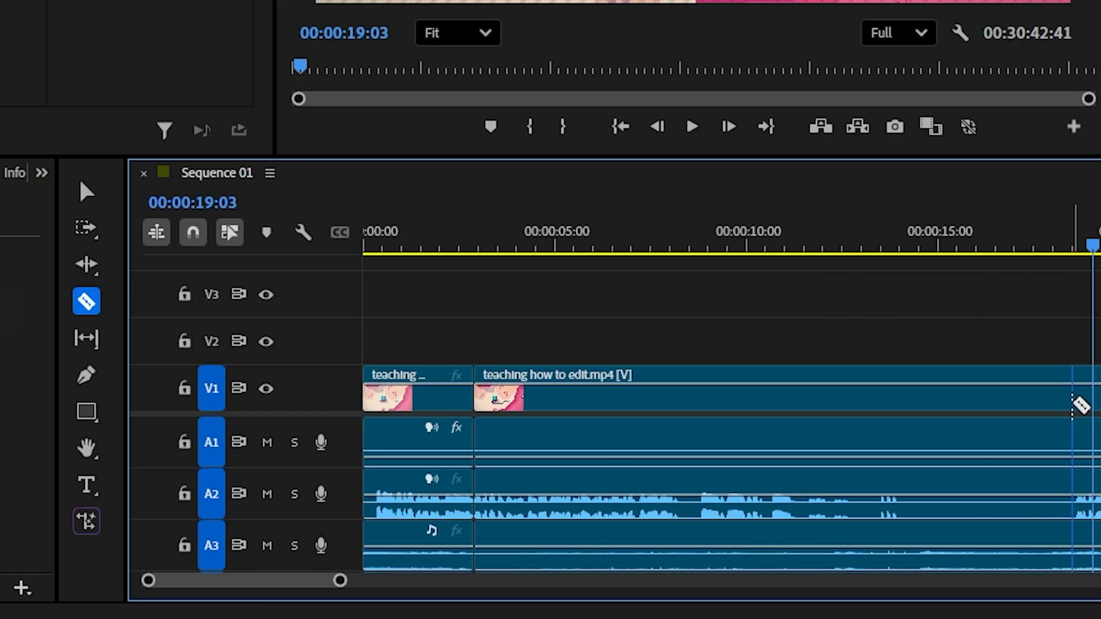
{"action": "left_click", "coordinate": [1072, 405]}
- Delete the middle segment between the two cuts and close the gap it leaves on all tracks
{"action": "key", "text": "v"}
{"action": "left_click", "coordinate": [875, 404]}
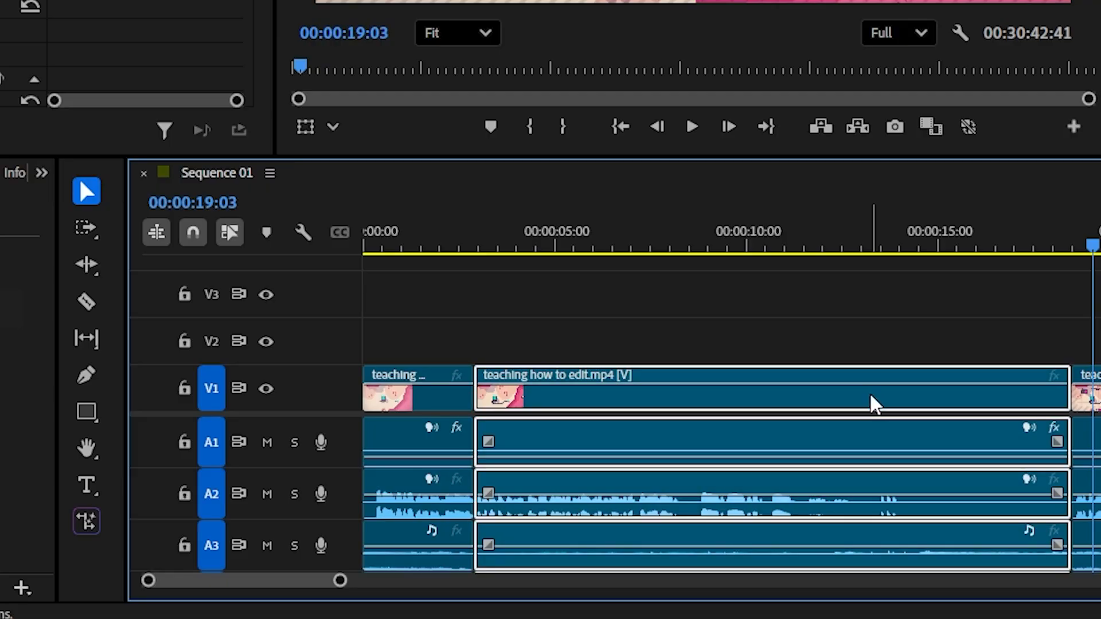
{"action": "key", "text": "Delete"}
{"action": "left_click", "coordinate": [848, 401]}
{"action": "key", "text": "Delete"}
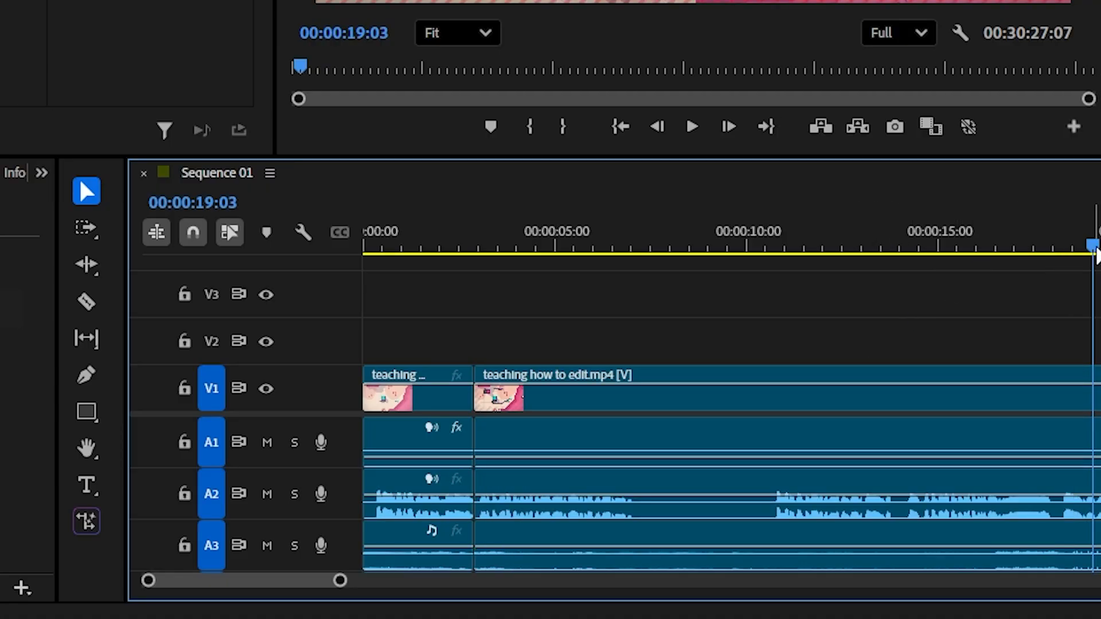
- Play the sequence from the start through about 7 seconds to check the new cut
{"action": "key", "text": "Home"}
{"action": "key", "text": "space"}
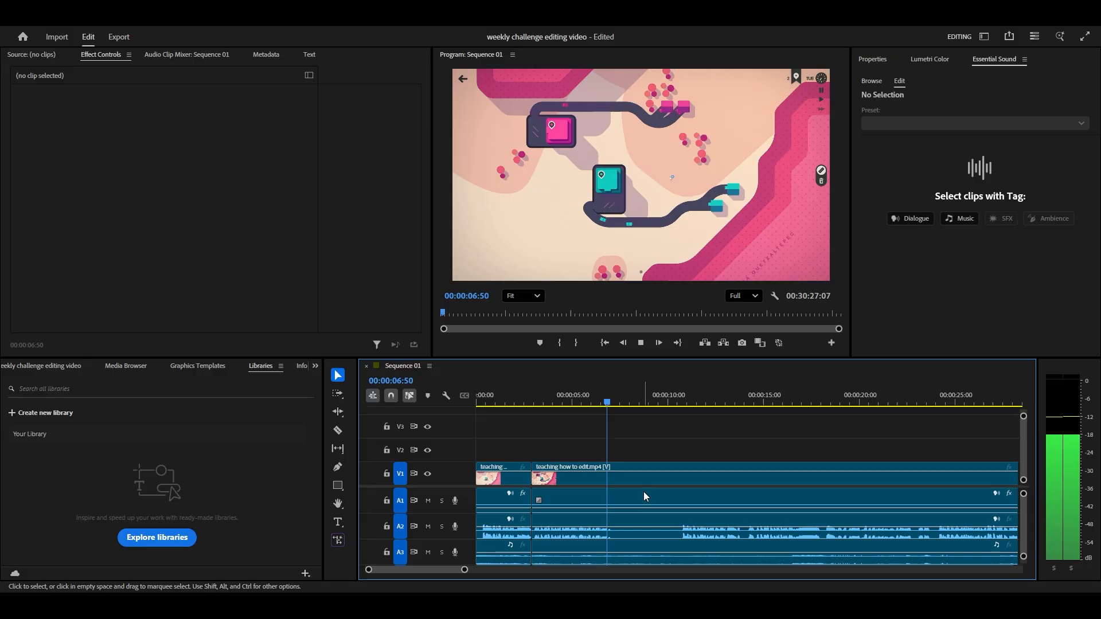
{"action": "key", "text": "space"}
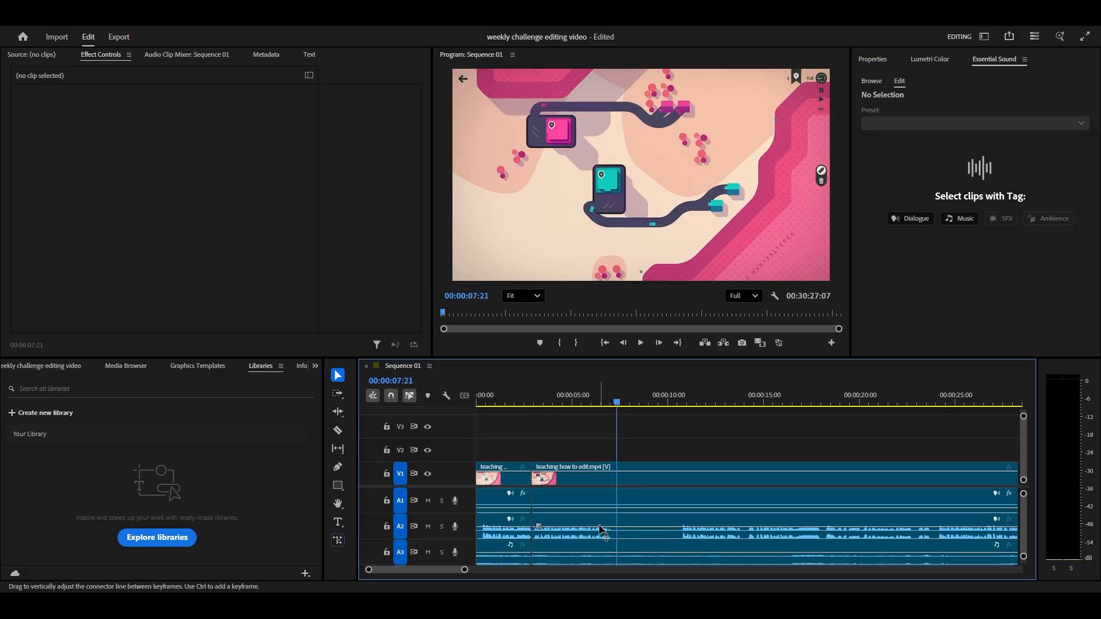
- Play through the next pause and split the linked clip with the Razor tool at about 7.2 and 10.7 seconds
{"action": "key", "text": "space"}
{"action": "key", "text": "space"}
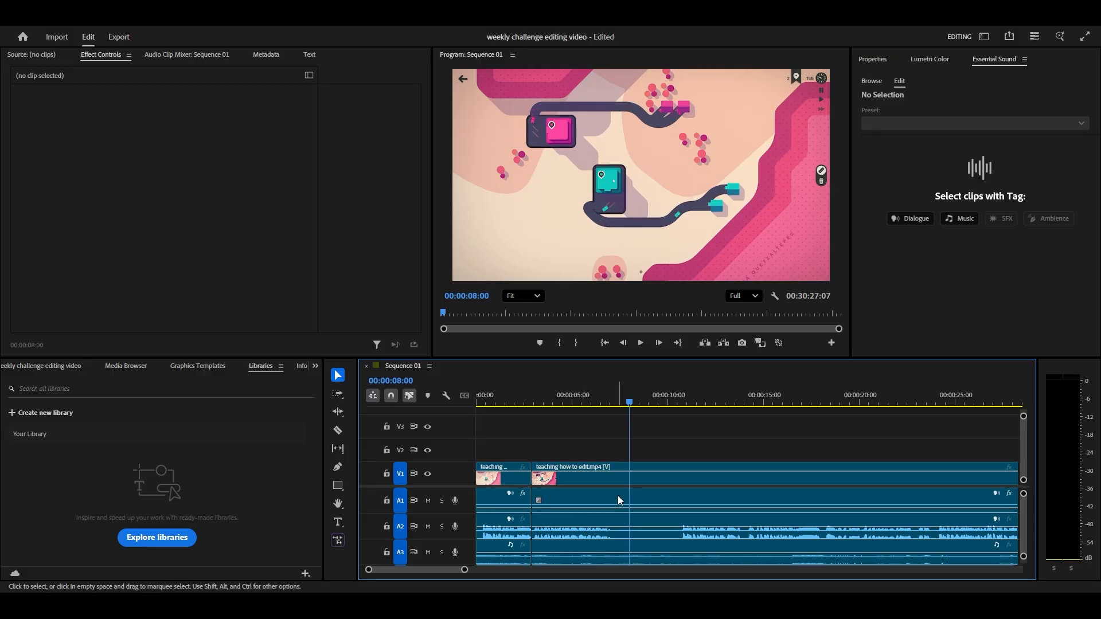
{"action": "left_click", "coordinate": [344, 432]}
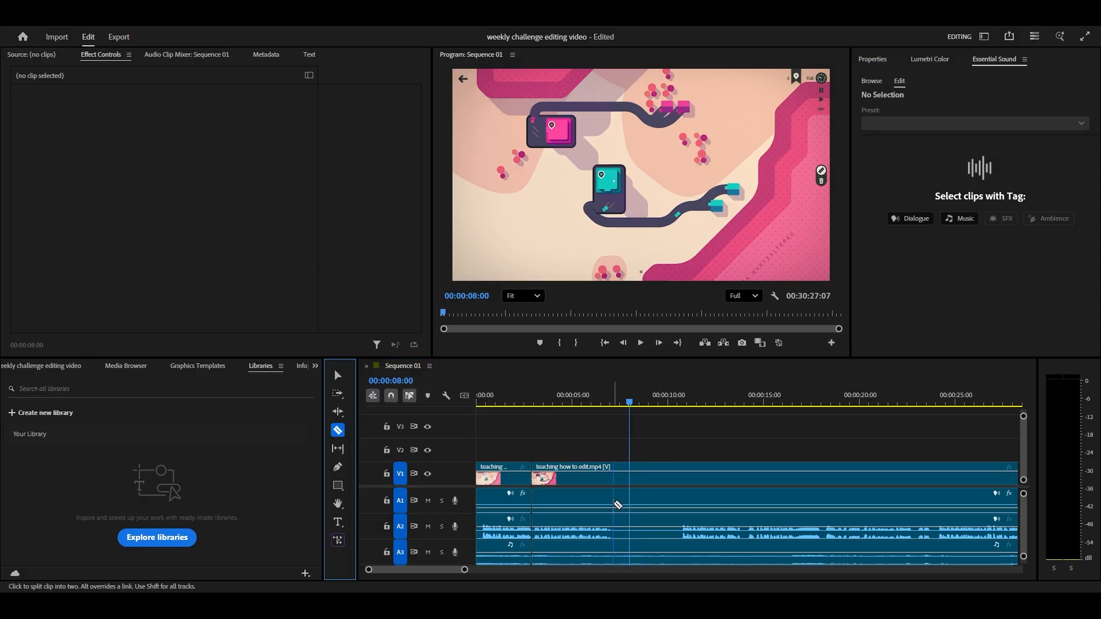
{"action": "left_click", "coordinate": [615, 505]}
{"action": "left_click", "coordinate": [682, 503]}
{"action": "key", "text": "v"}
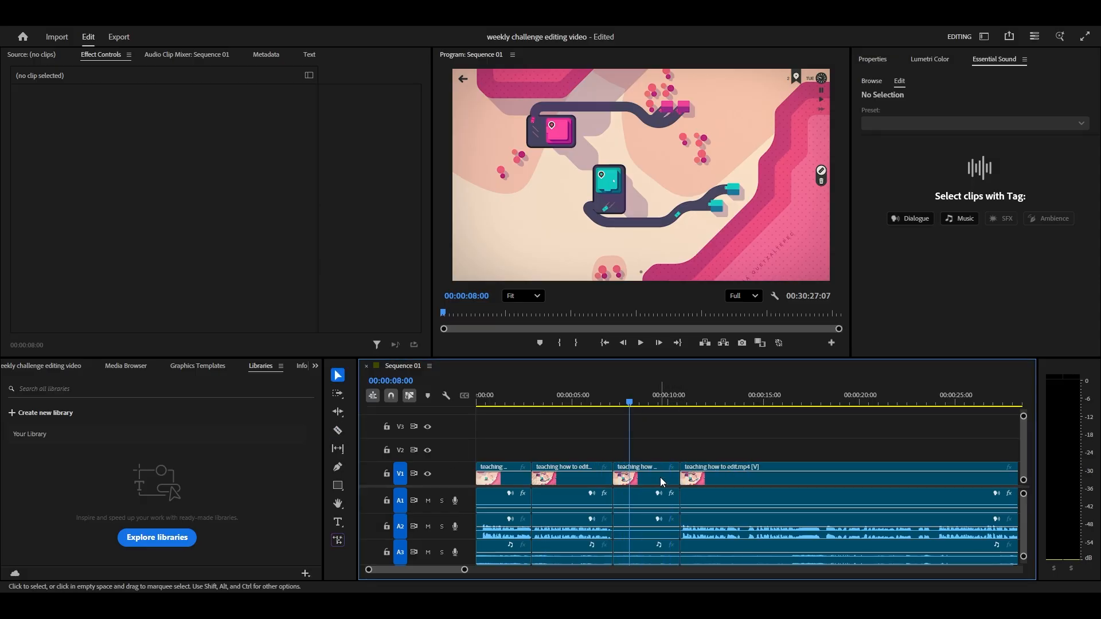
- Delete the silent segment between about 7.2 and 10.7 seconds and close the gap it leaves on all tracks
{"action": "left_click", "coordinate": [660, 479]}
{"action": "key", "text": "Delete"}
{"action": "left_click", "coordinate": [660, 478]}
{"action": "key", "text": "Delete"}
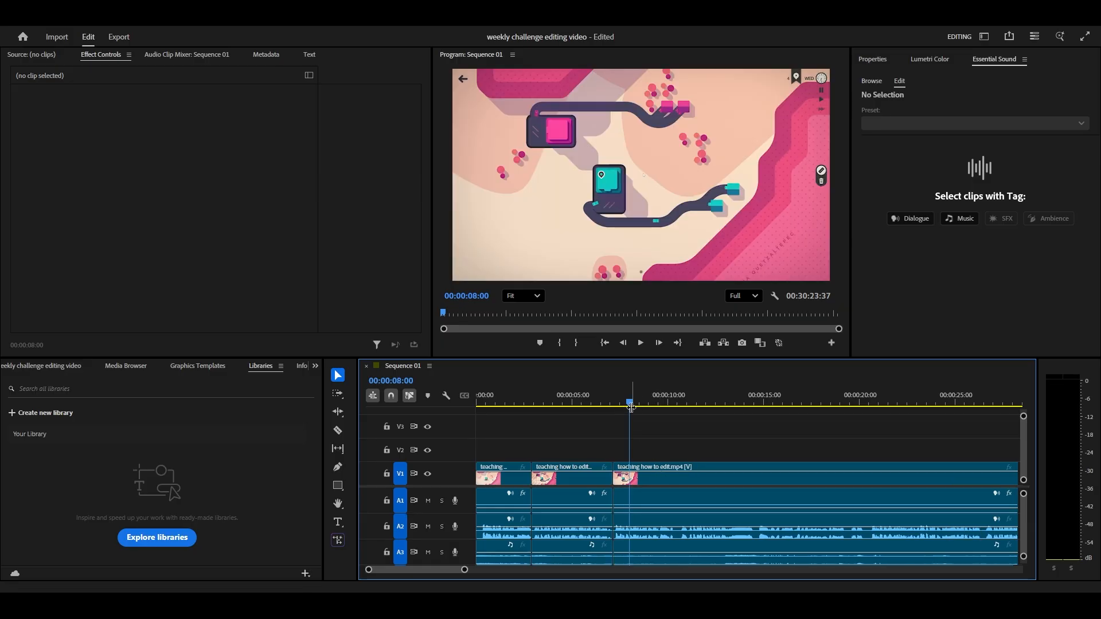
- Play the sequence from about 6 seconds and replay it from about 7.5 seconds to review the speech
{"action": "left_click_drag", "start_coordinate": [629, 401], "coordinate": [592, 402]}
{"action": "key", "text": "space"}
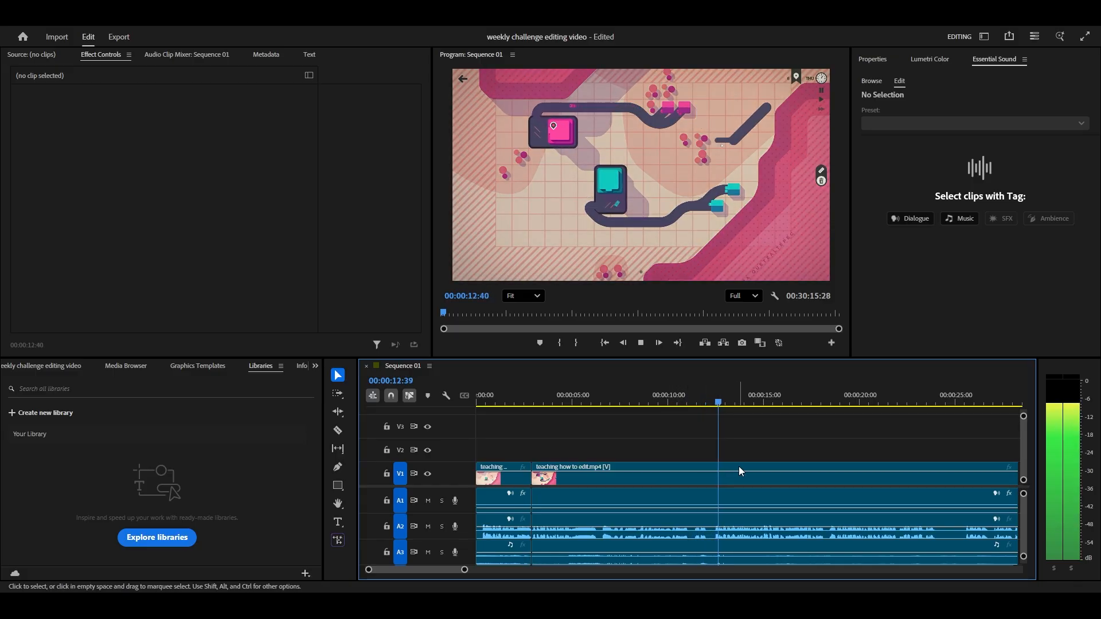
{"action": "left_click", "coordinate": [651, 406]}
{"action": "left_click_drag", "start_coordinate": [652, 410], "coordinate": [621, 414]}
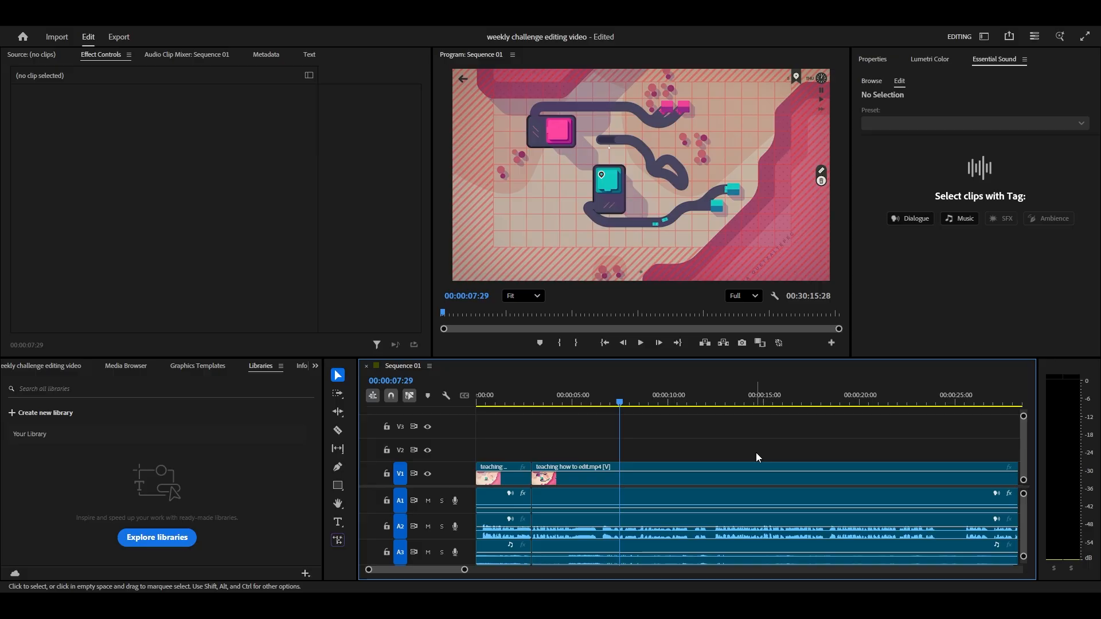
{"action": "key", "text": "space"}
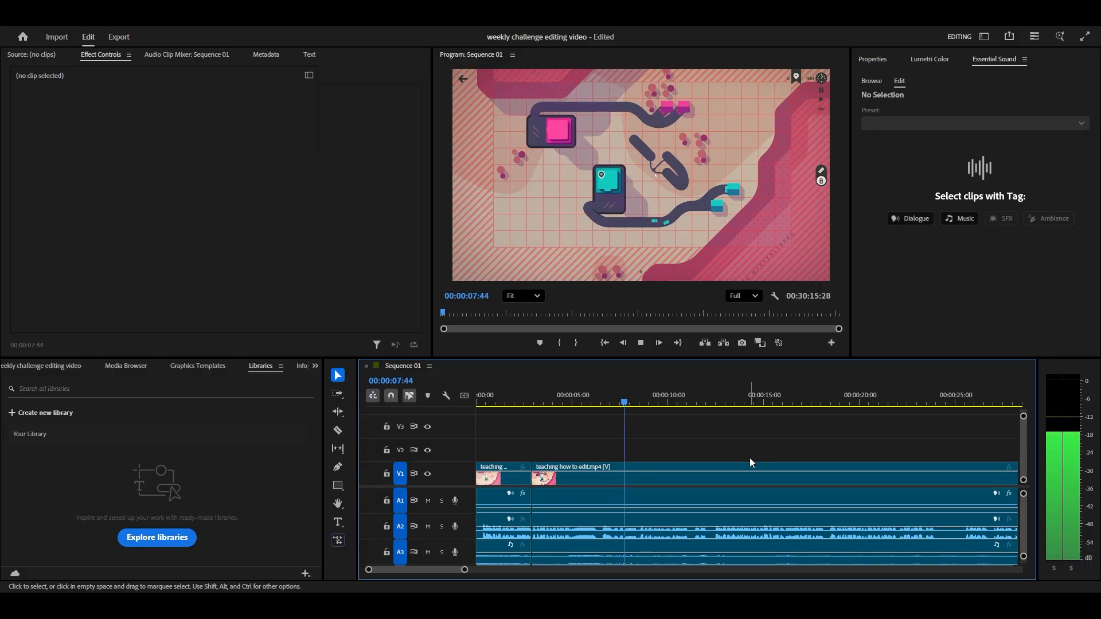
- Review the footage around 10 seconds and split the linked clip with the Razor tool at about 9.7 and 11.3 seconds
{"action": "key", "text": "c"}
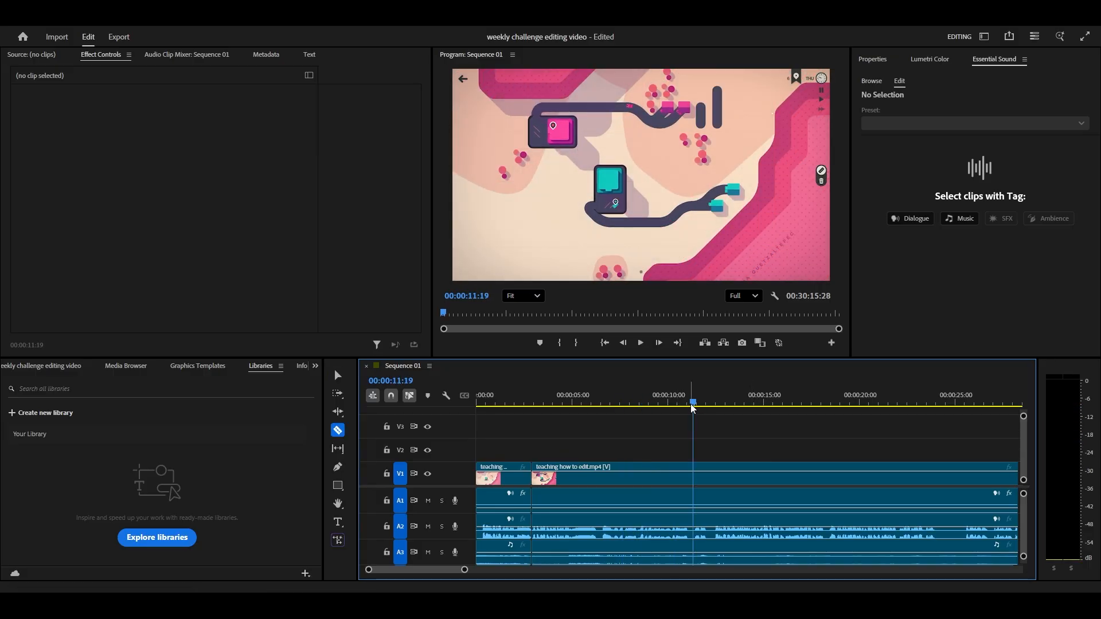
{"action": "key", "text": "j"}
{"action": "key", "text": "space"}
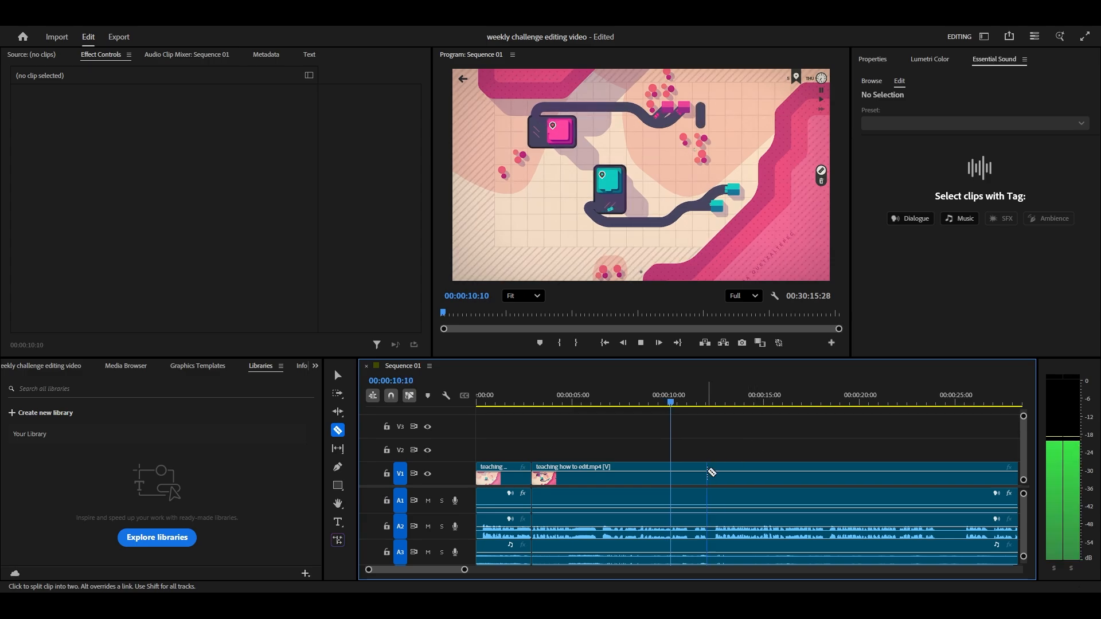
{"action": "key", "text": "space"}
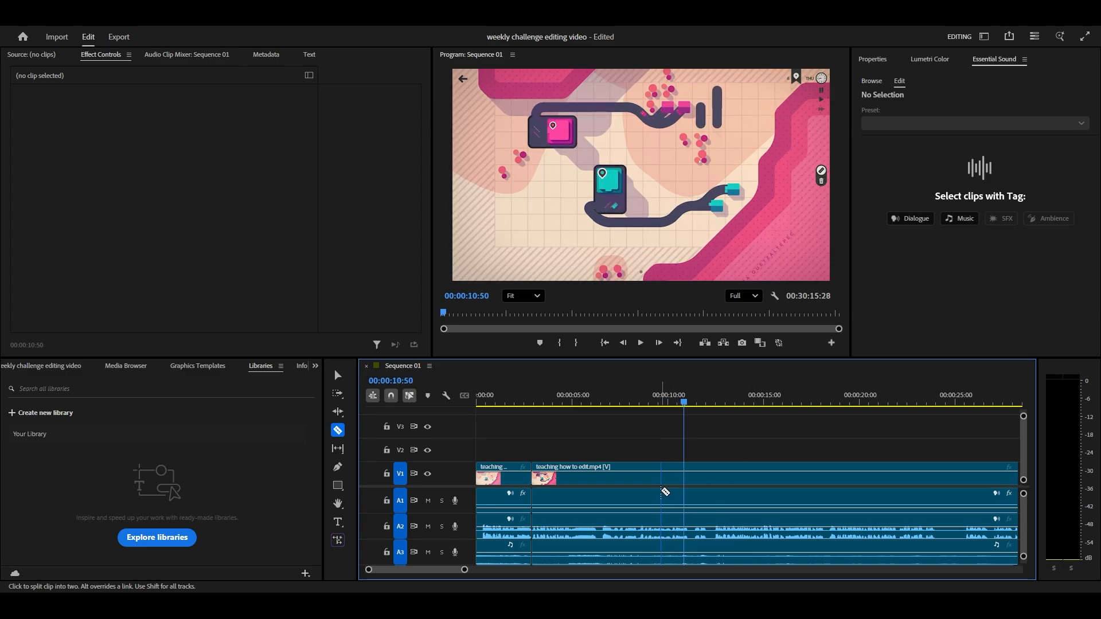
{"action": "key", "text": "space"}
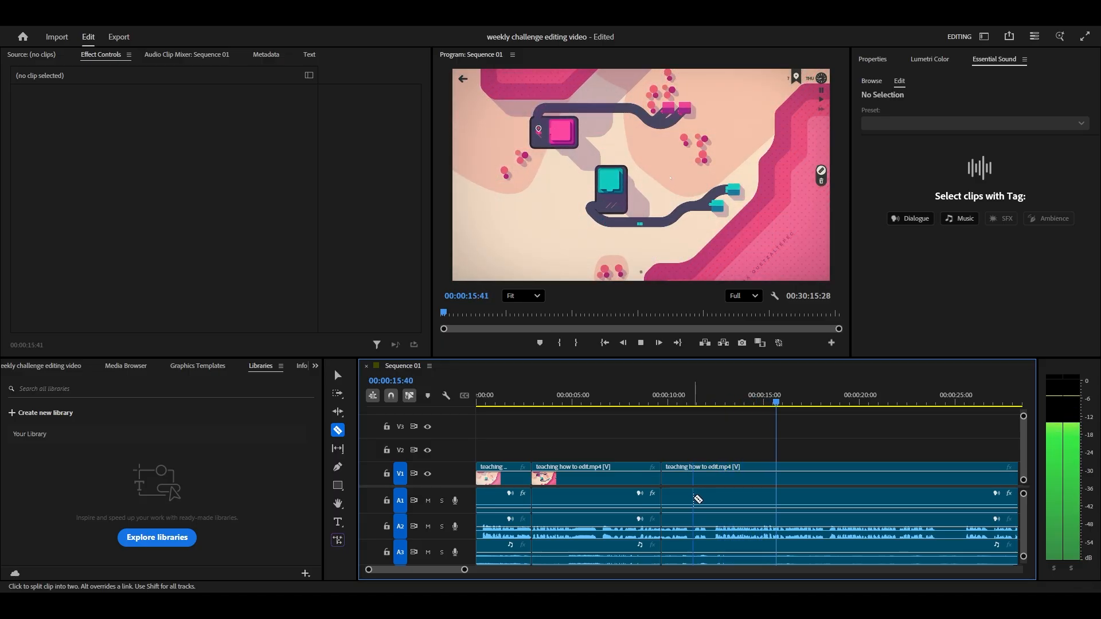
{"action": "left_click", "coordinate": [693, 499]}
- Select the short segment between about 9.7 and 11.3 seconds and set its Scale to 200
{"action": "key", "text": "v"}
{"action": "left_click", "coordinate": [683, 483]}
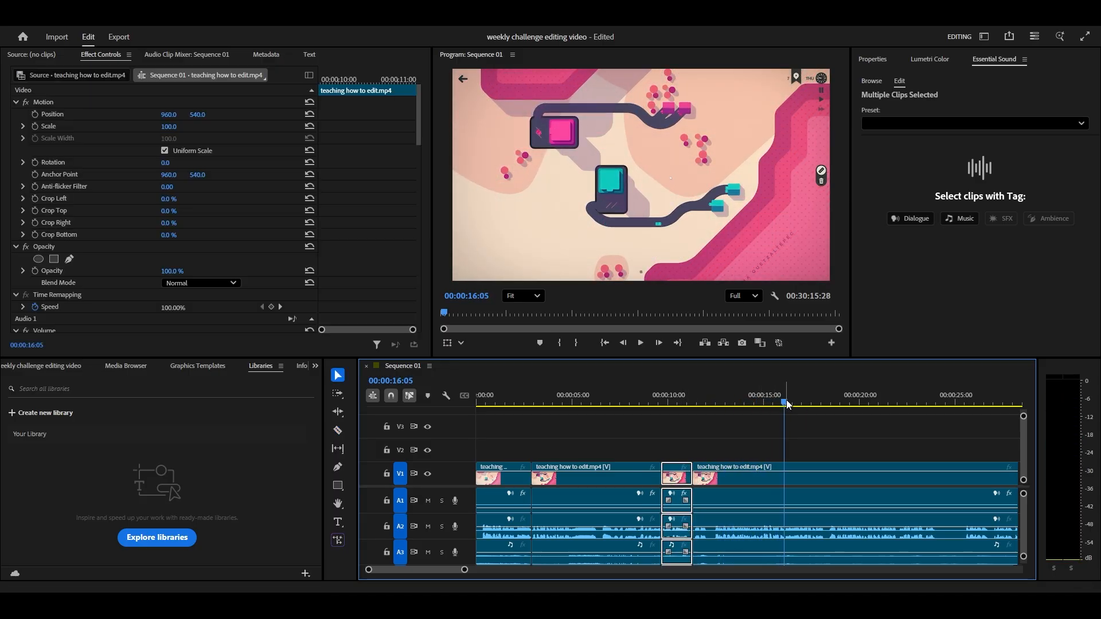
{"action": "left_click_drag", "start_coordinate": [788, 405], "coordinate": [670, 405]}
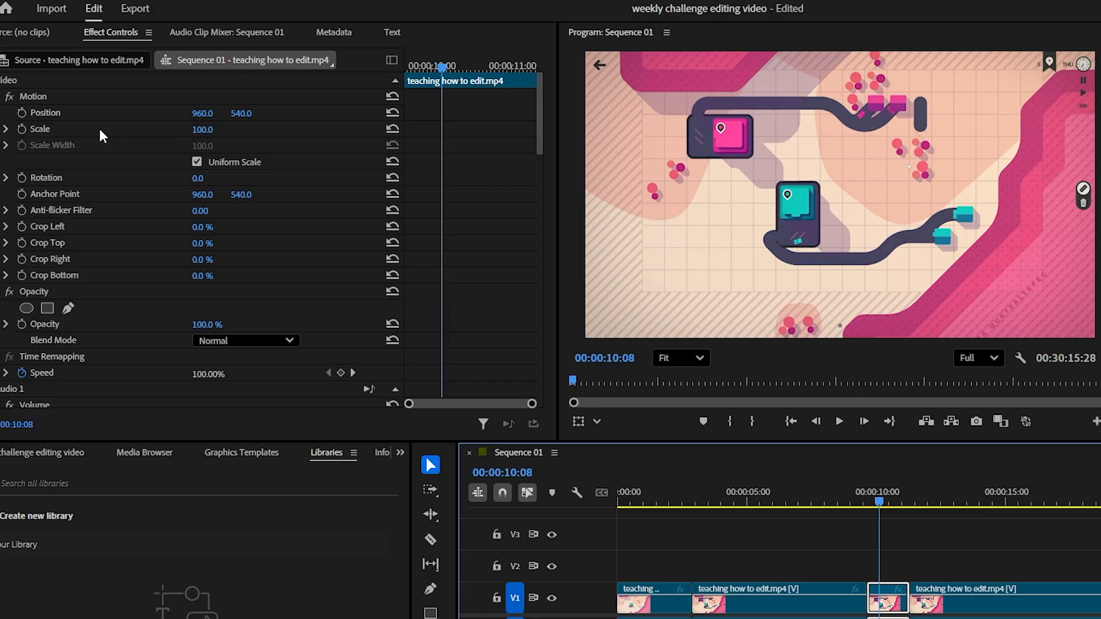
{"action": "left_click", "coordinate": [207, 130]}
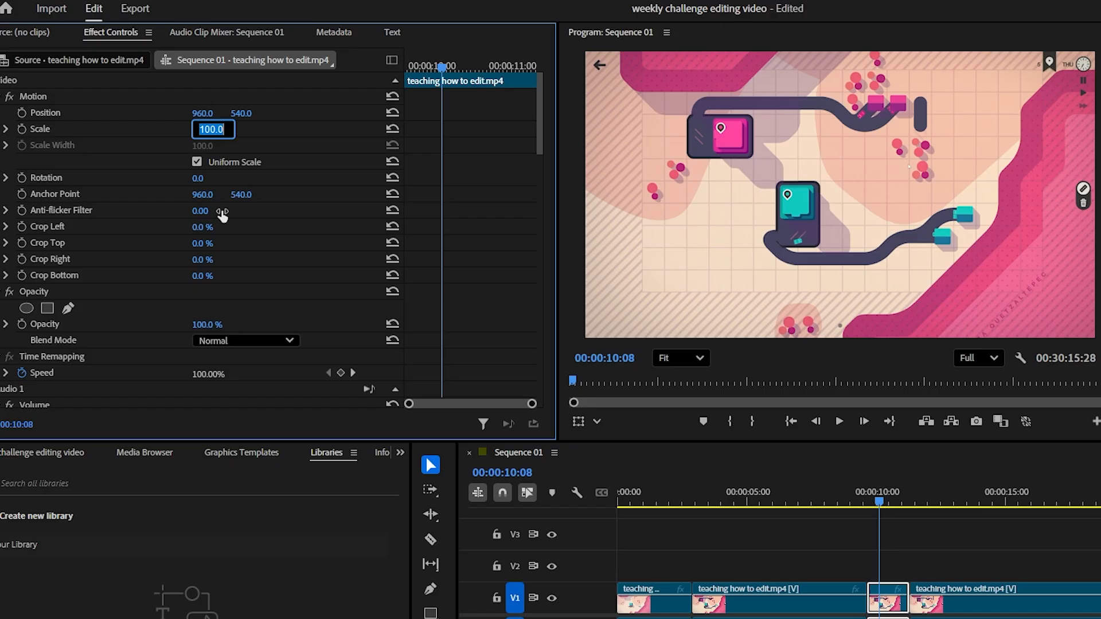
{"action": "type", "text": "200"}
{"action": "key", "text": "Return"}
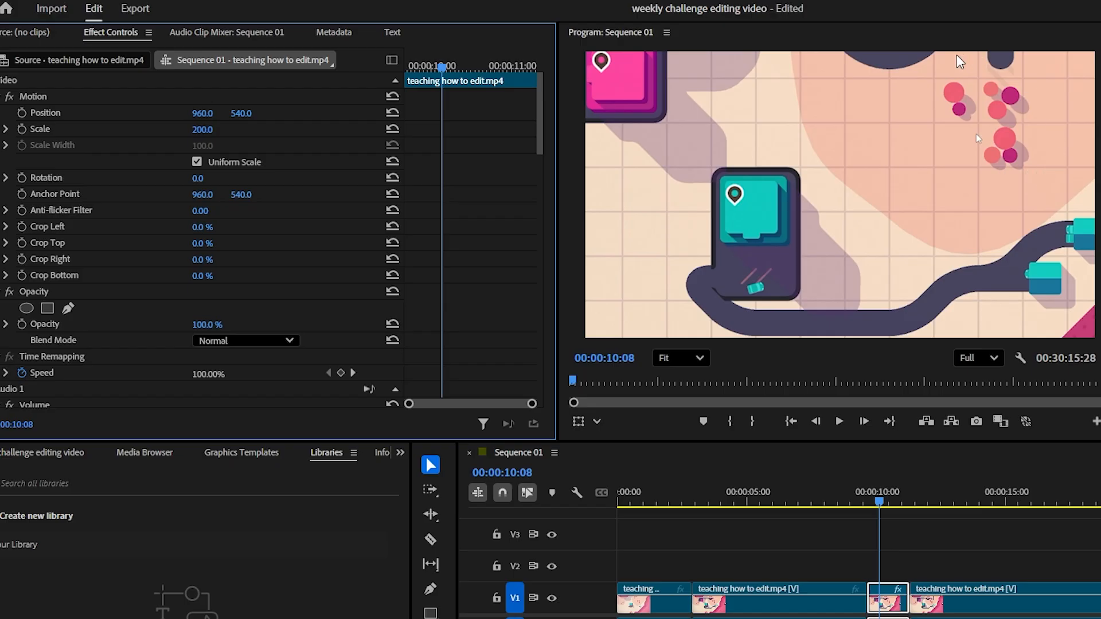
- Reposition the enlarged frame to about 353.1, 916.5 around the pink houses and preview the zoom from about 8.7 seconds
{"action": "left_click", "coordinate": [113, 113]}
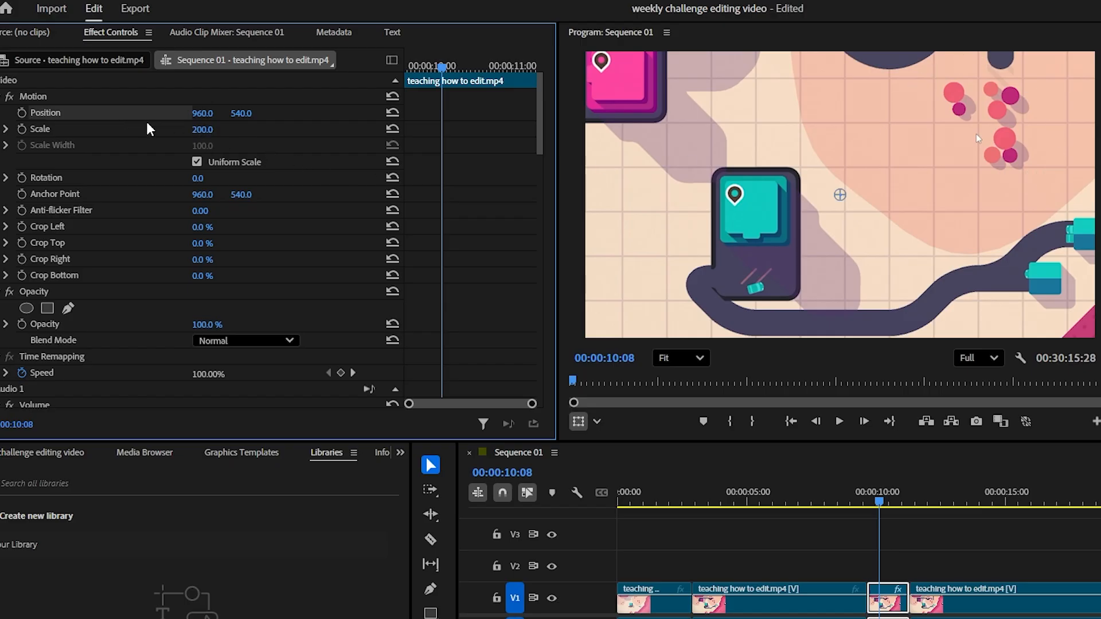
{"action": "left_click_drag", "start_coordinate": [928, 221], "coordinate": [765, 328]}
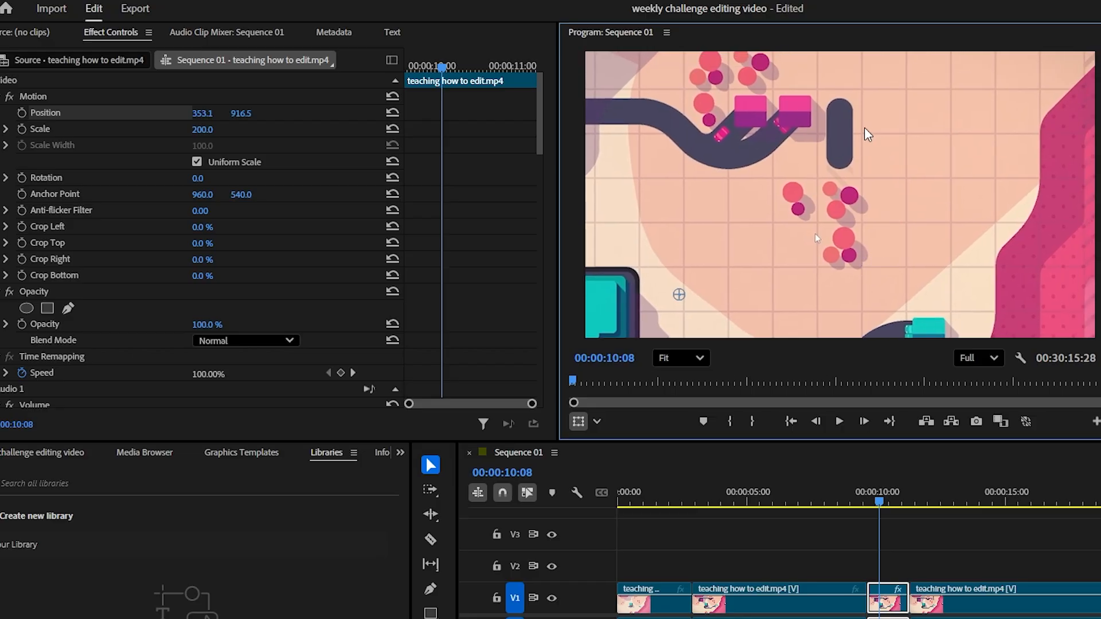
{"action": "left_click_drag", "start_coordinate": [877, 494], "coordinate": [844, 503]}
{"action": "key", "text": "space"}
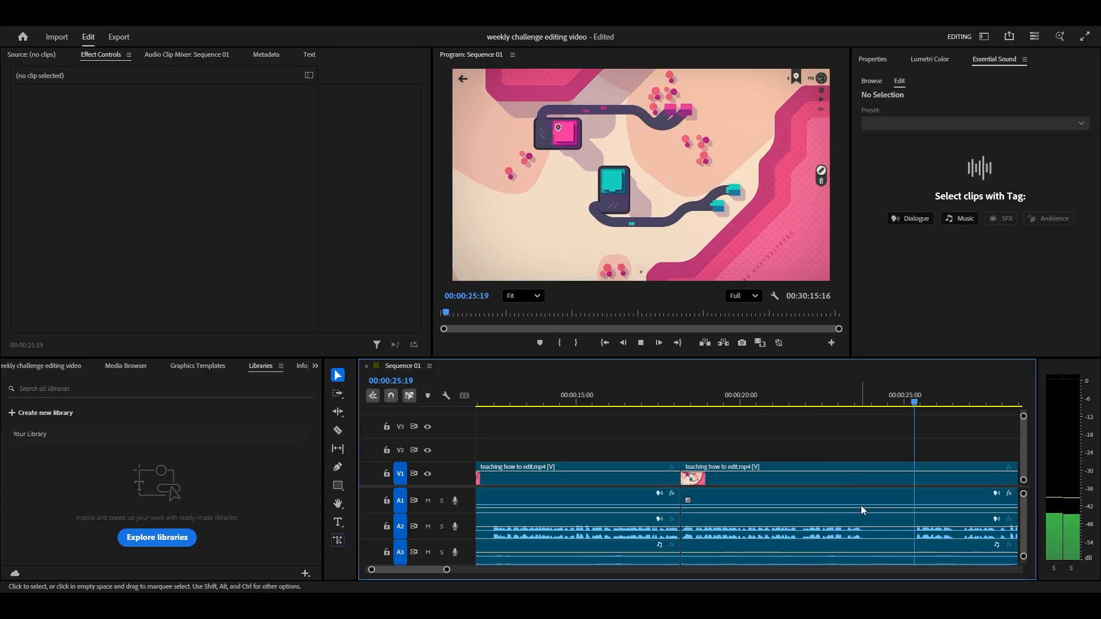
- Add the caption "Yep! Recording now!" at 00:00:23:47, where the speech pauses, and centre it in the lower part of the video frame
{"action": "key", "text": "space"}
{"action": "left_click_drag", "start_coordinate": [933, 405], "coordinate": [862, 414]}
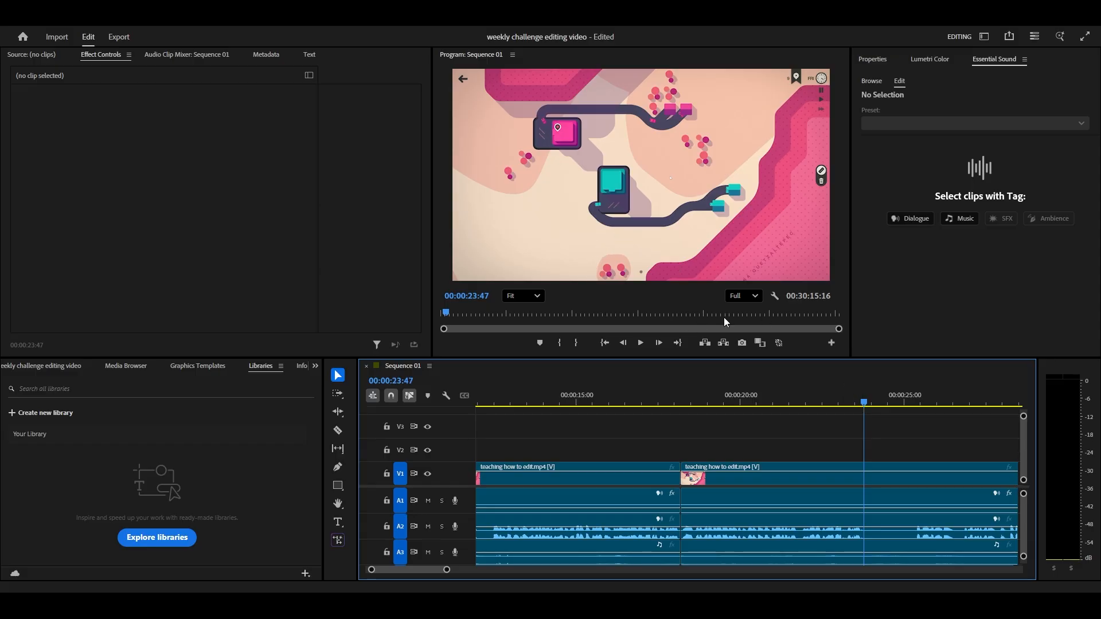
{"action": "left_click", "coordinate": [871, 485]}
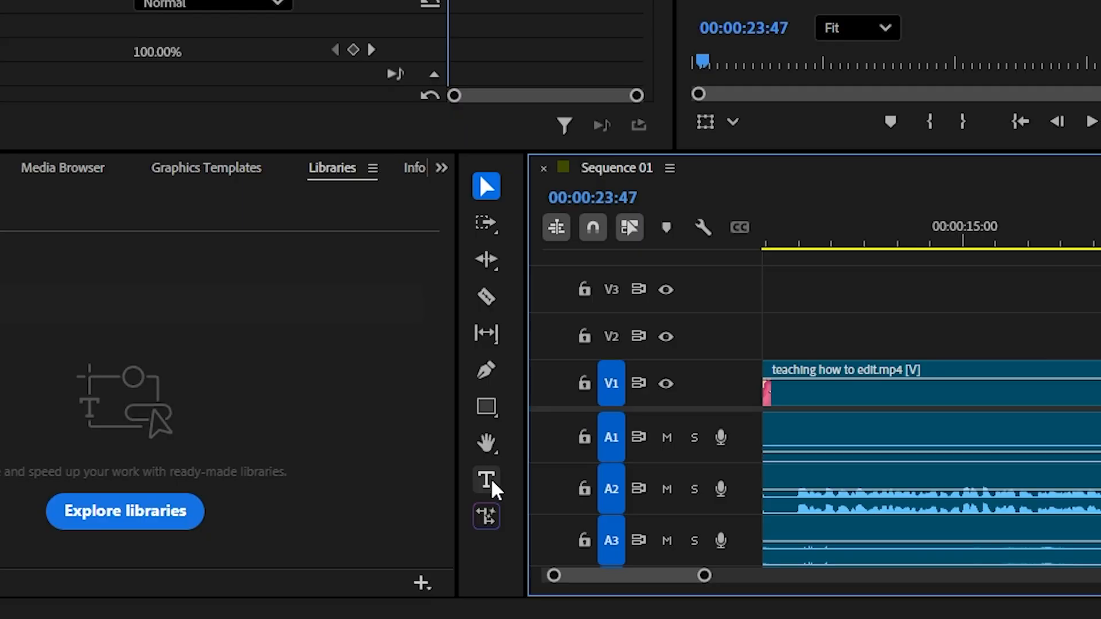
{"action": "left_click", "coordinate": [339, 525]}
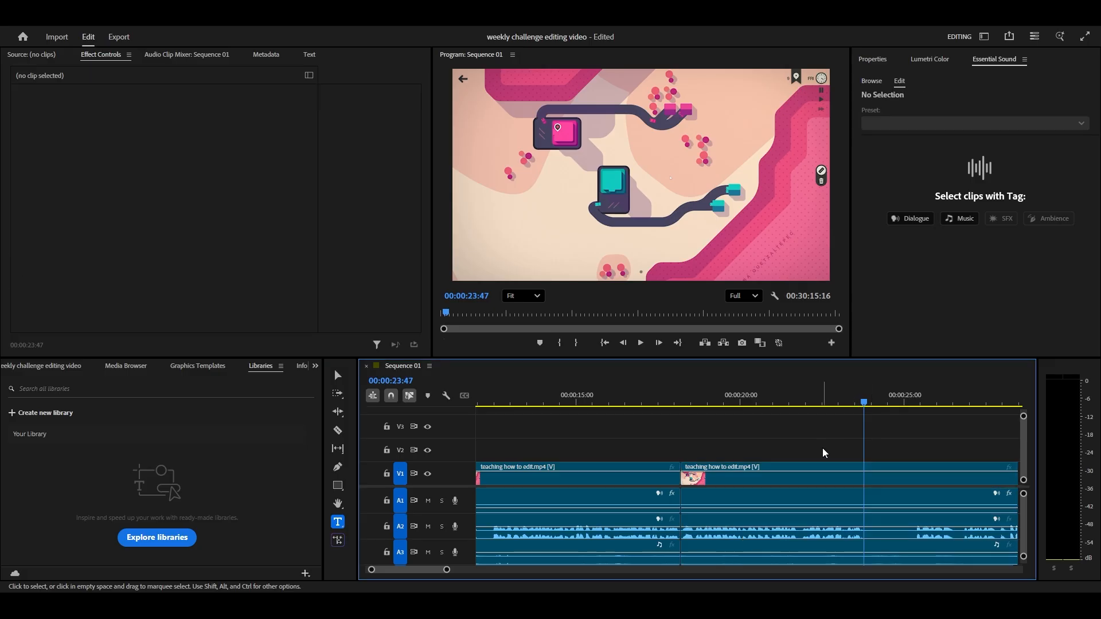
{"action": "left_click", "coordinate": [614, 250]}
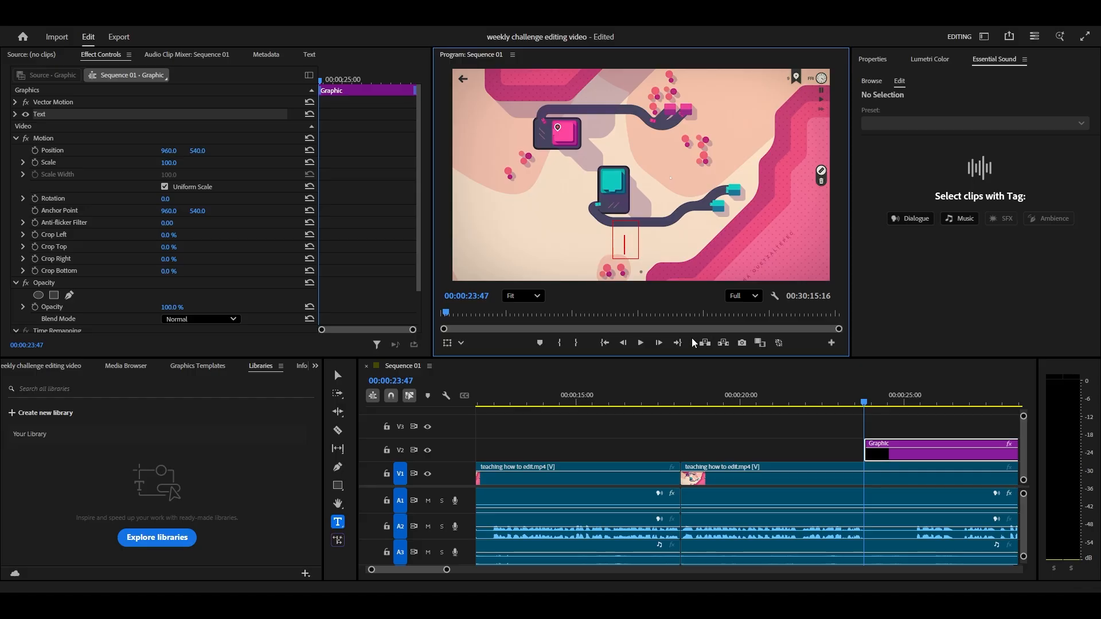
{"action": "type", "text": "Yep! Recording now"}
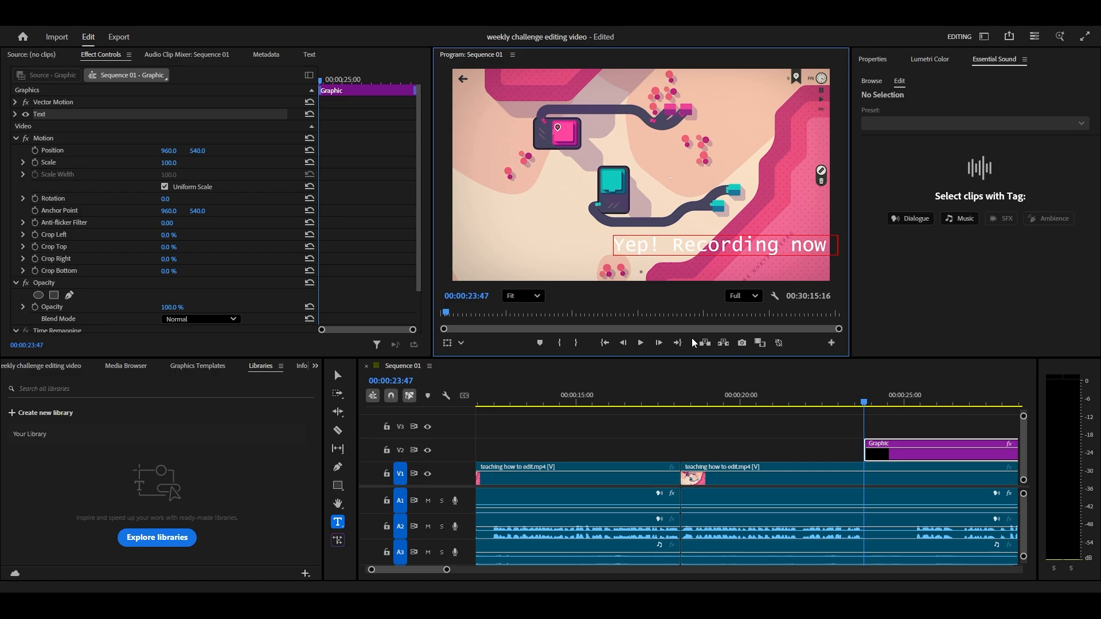
{"action": "key", "text": "Escape"}
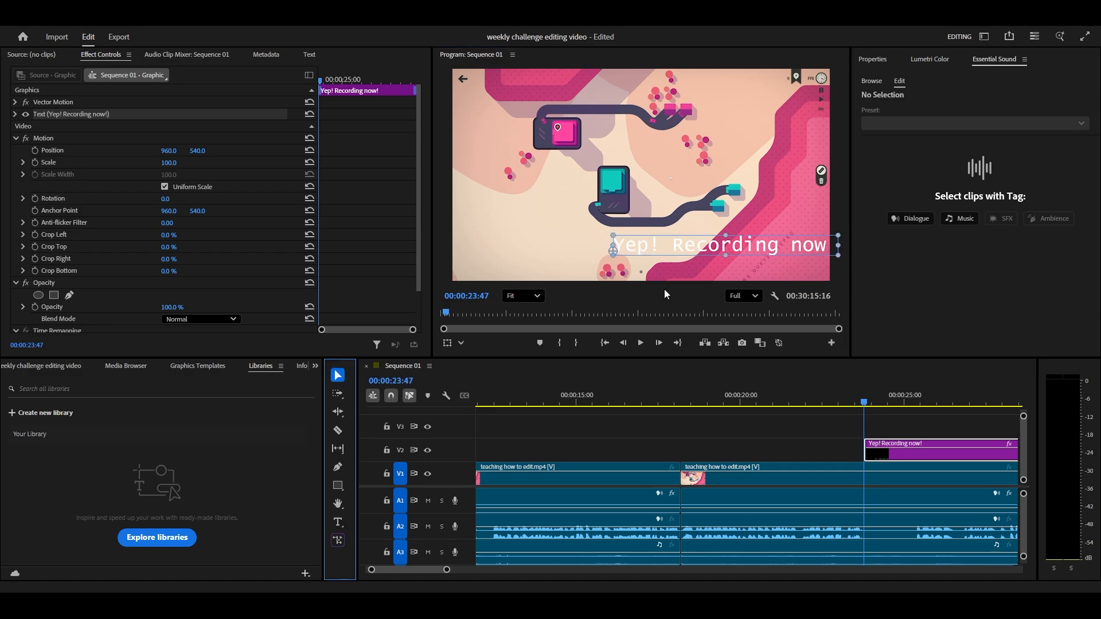
{"action": "left_click_drag", "start_coordinate": [725, 247], "coordinate": [642, 246]}
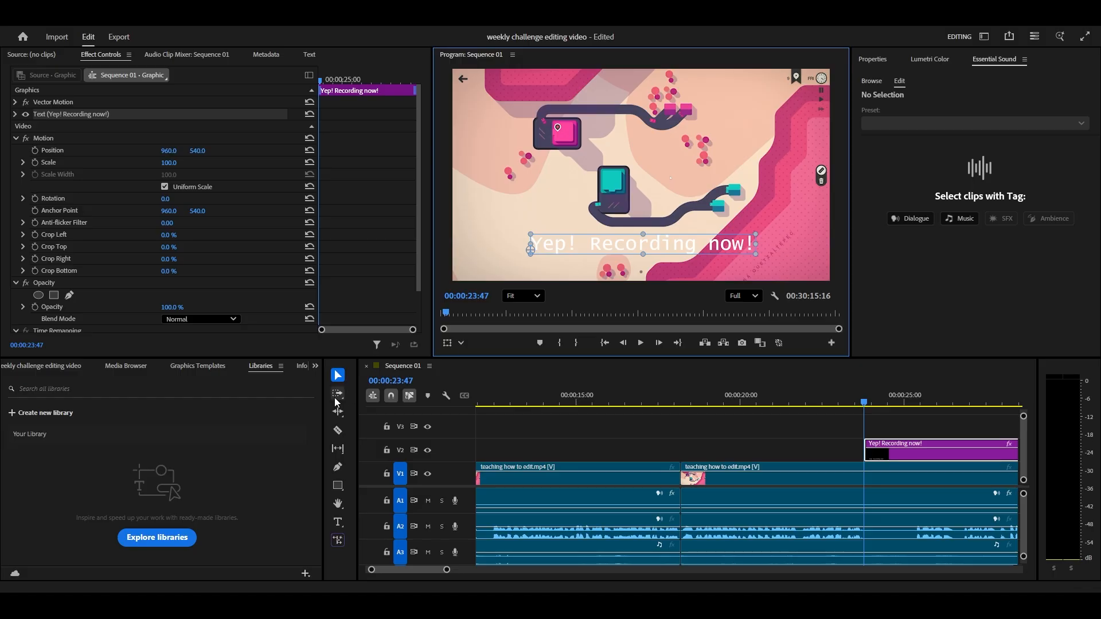
- Select all of the caption's text and set its font to Snap ITC
{"action": "left_click", "coordinate": [338, 524]}
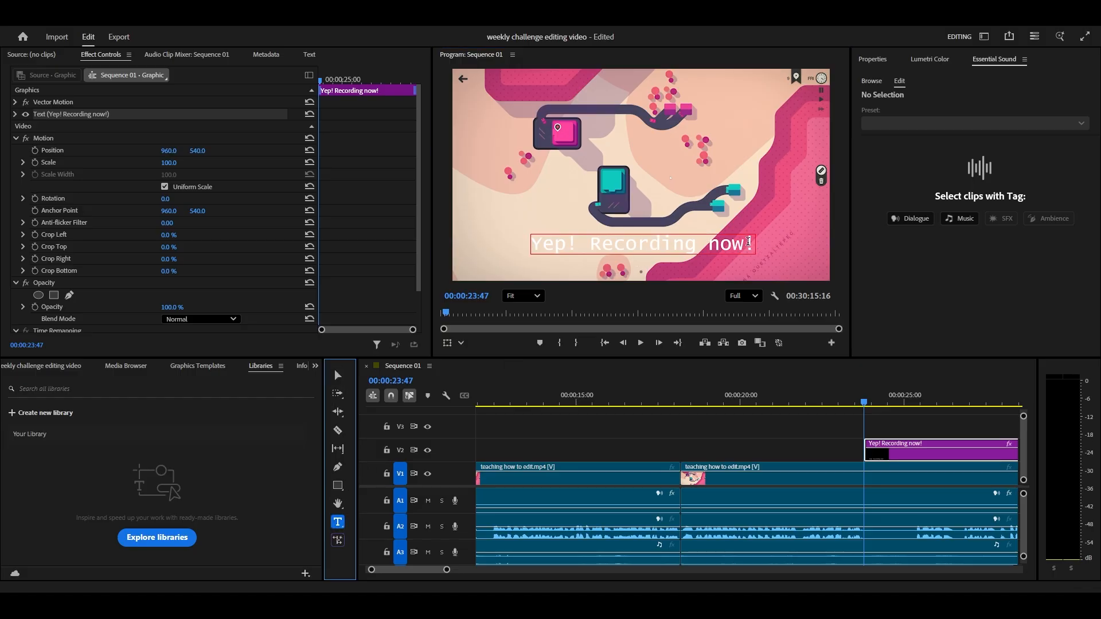
{"action": "left_click_drag", "start_coordinate": [749, 241], "coordinate": [523, 244]}
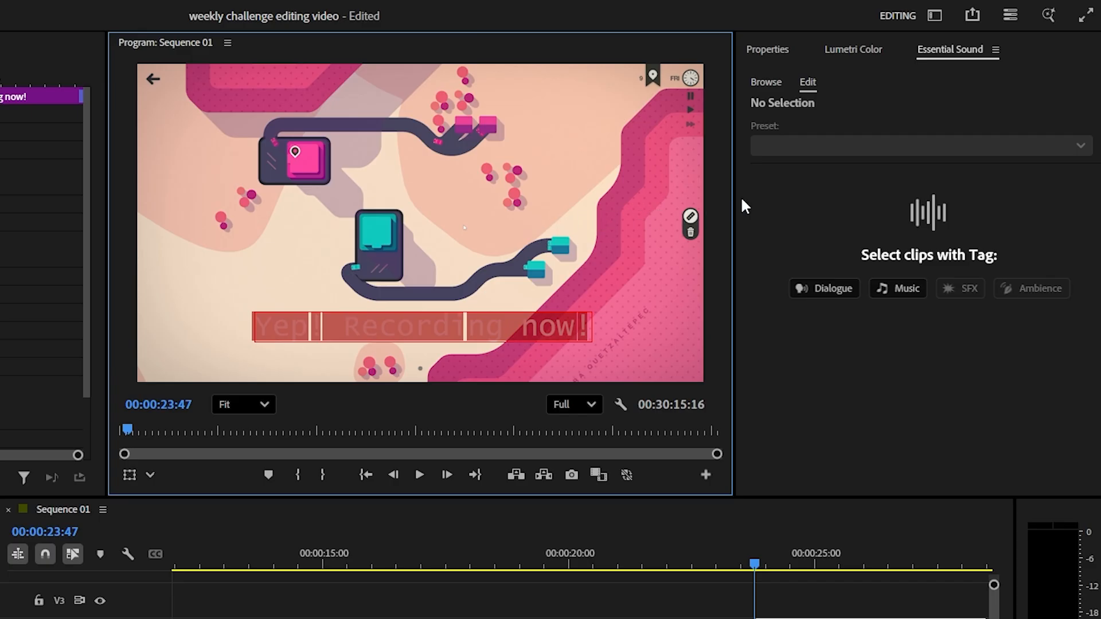
{"action": "left_click", "coordinate": [765, 51]}
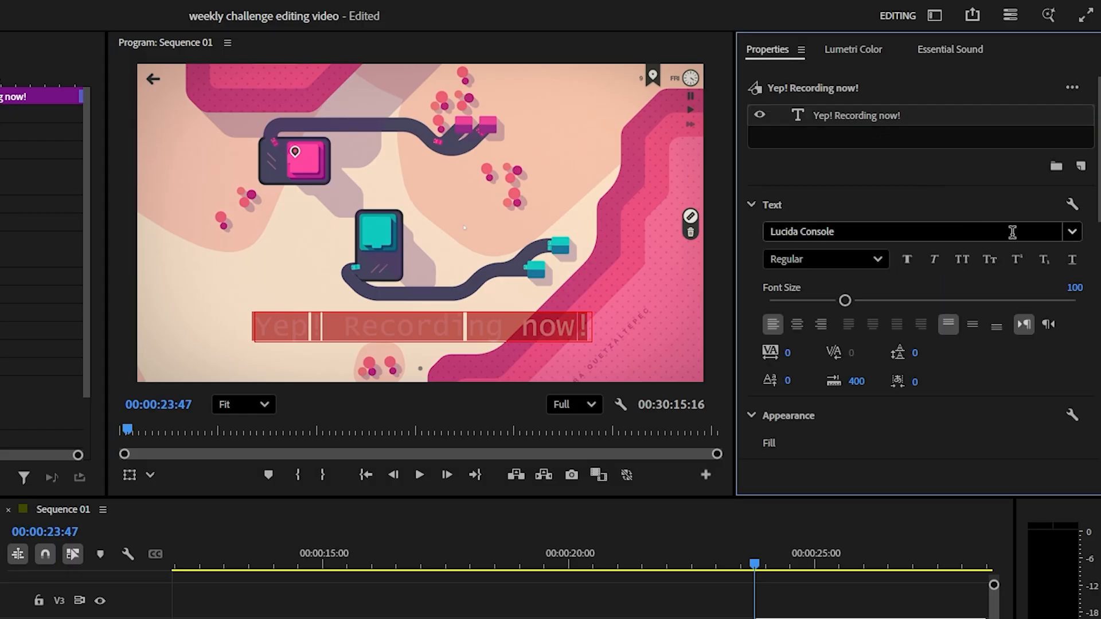
{"action": "left_click", "coordinate": [1073, 231]}
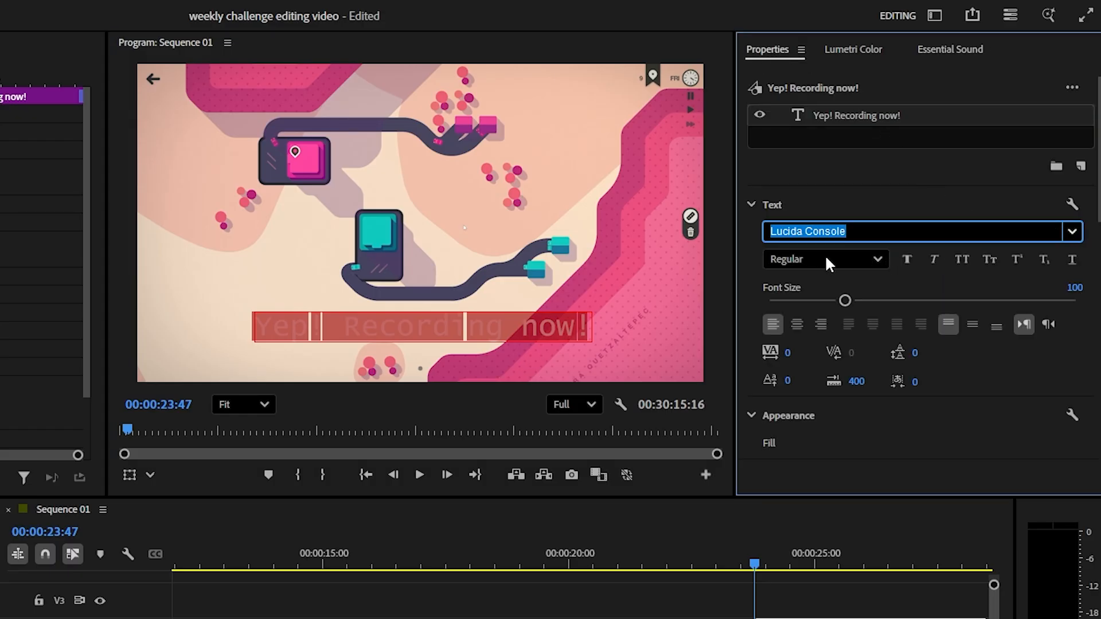
{"action": "left_click", "coordinate": [862, 419]}
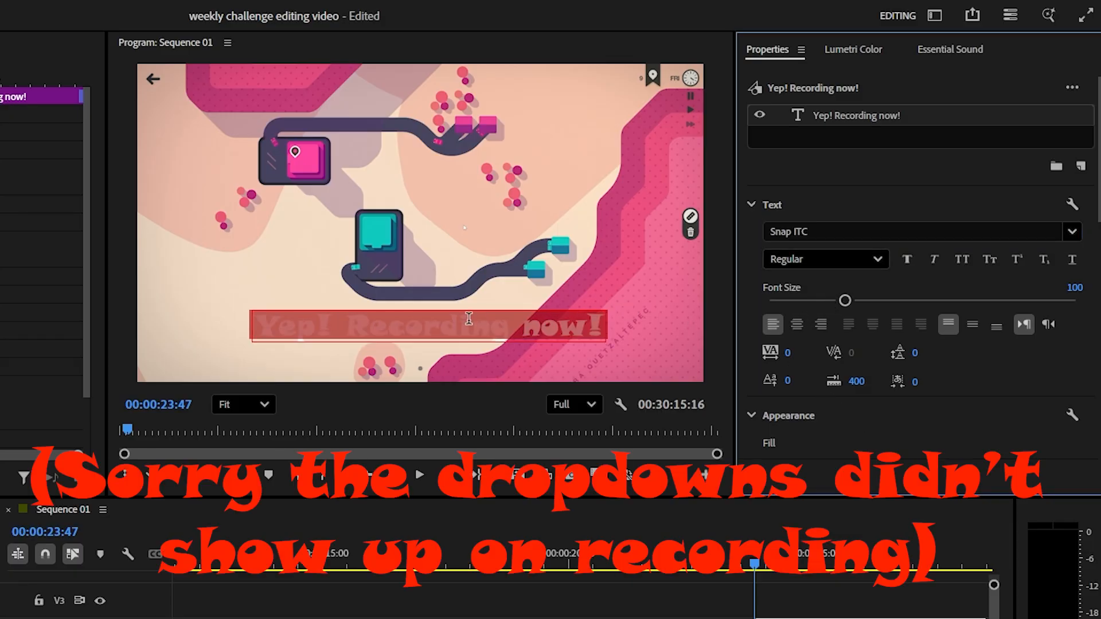
- Change the caption text's fill colour to blue
{"action": "scroll", "coordinate": [898, 362], "scroll_direction": "down", "scroll_amount": 3}
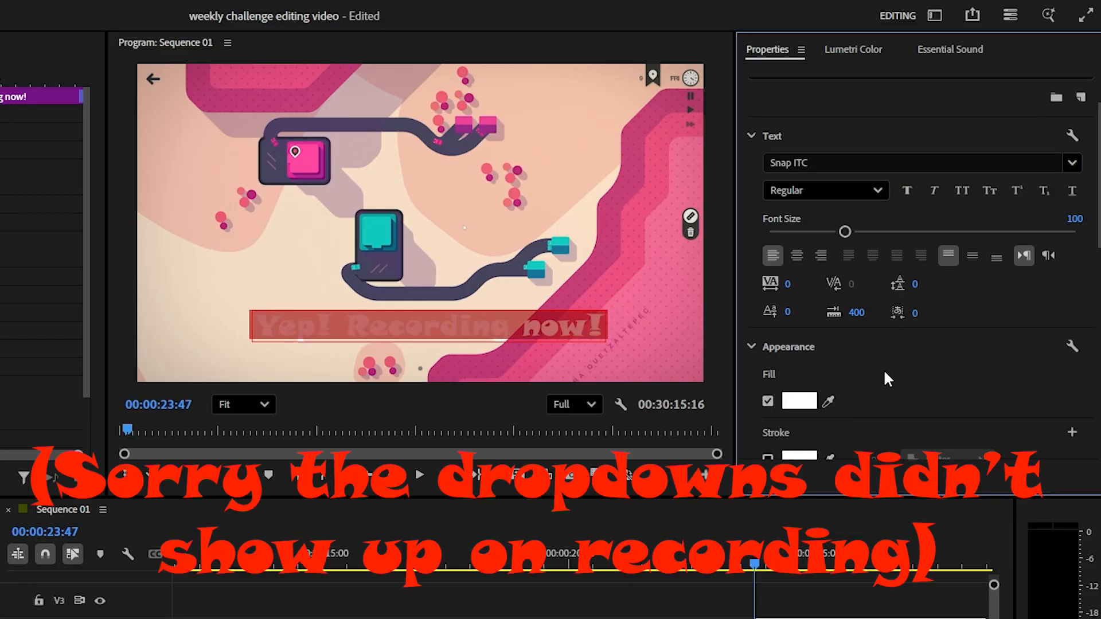
{"action": "left_click", "coordinate": [797, 401]}
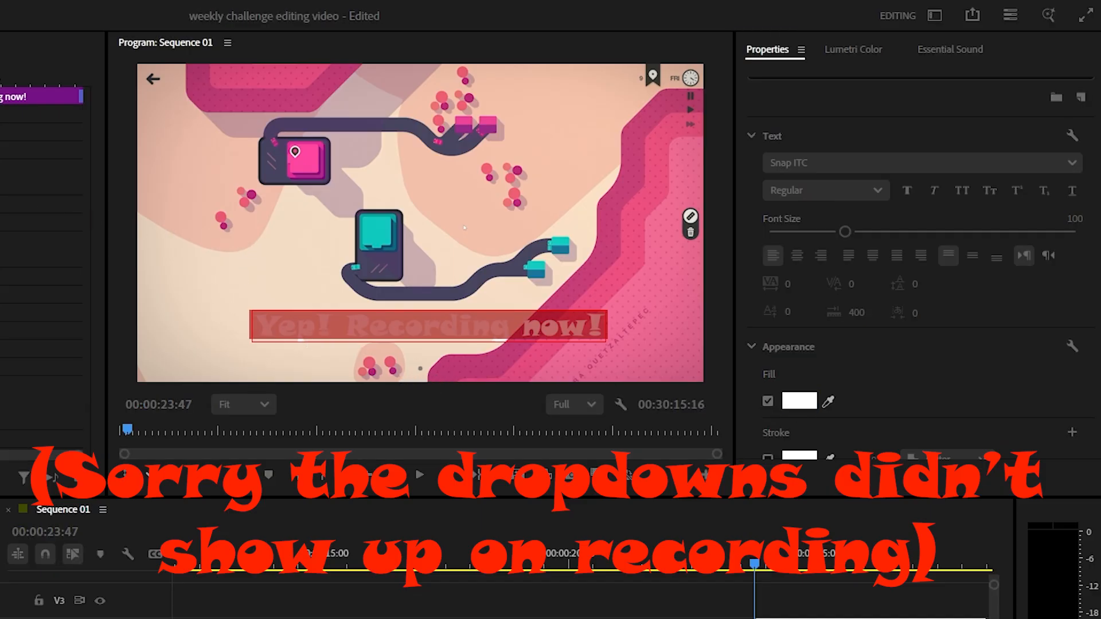
{"action": "left_click", "coordinate": [5, 465]}
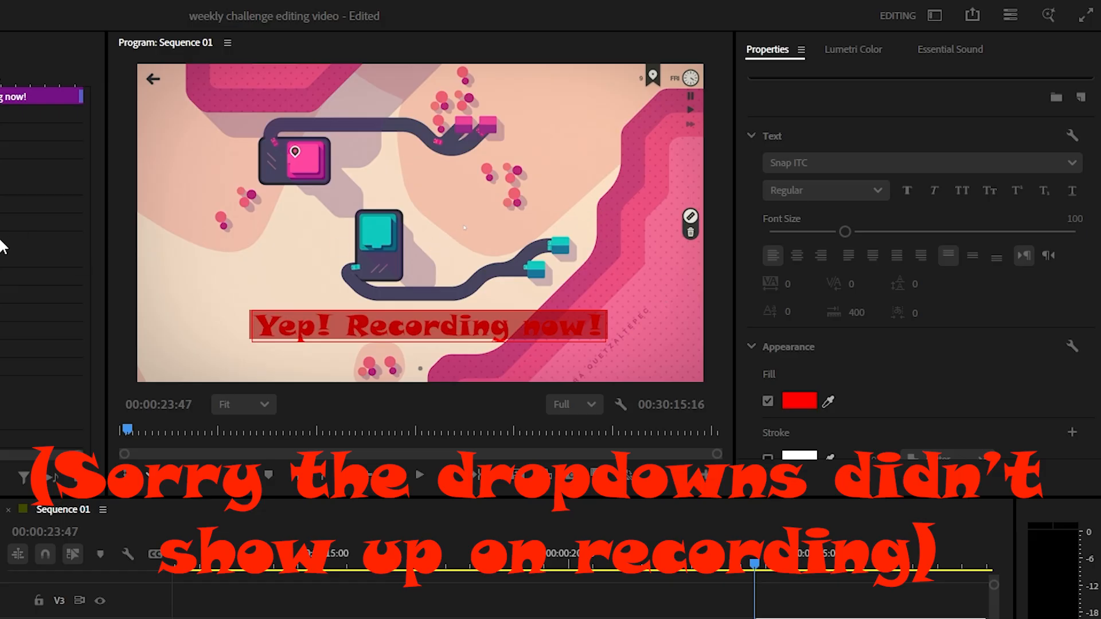
{"action": "left_click_drag", "start_coordinate": [5, 243], "coordinate": [14, 375]}
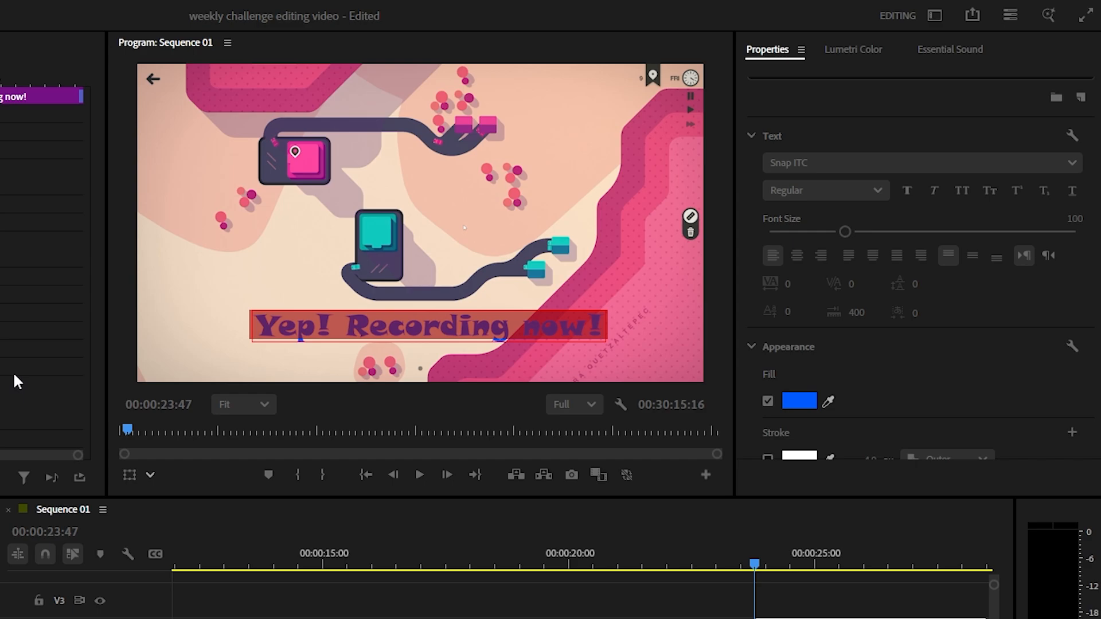
{"action": "left_click", "coordinate": [69, 503]}
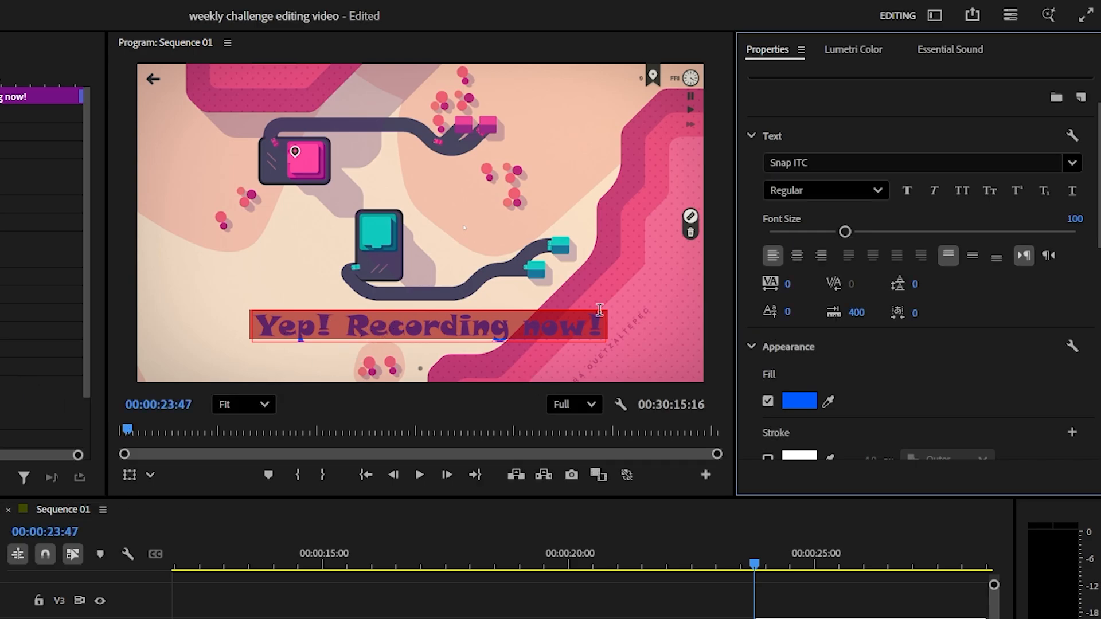
- Enlarge the "Yep! Recording now!" caption to span most of the frame's width and recentre it in the lower part
{"action": "key", "text": "v"}
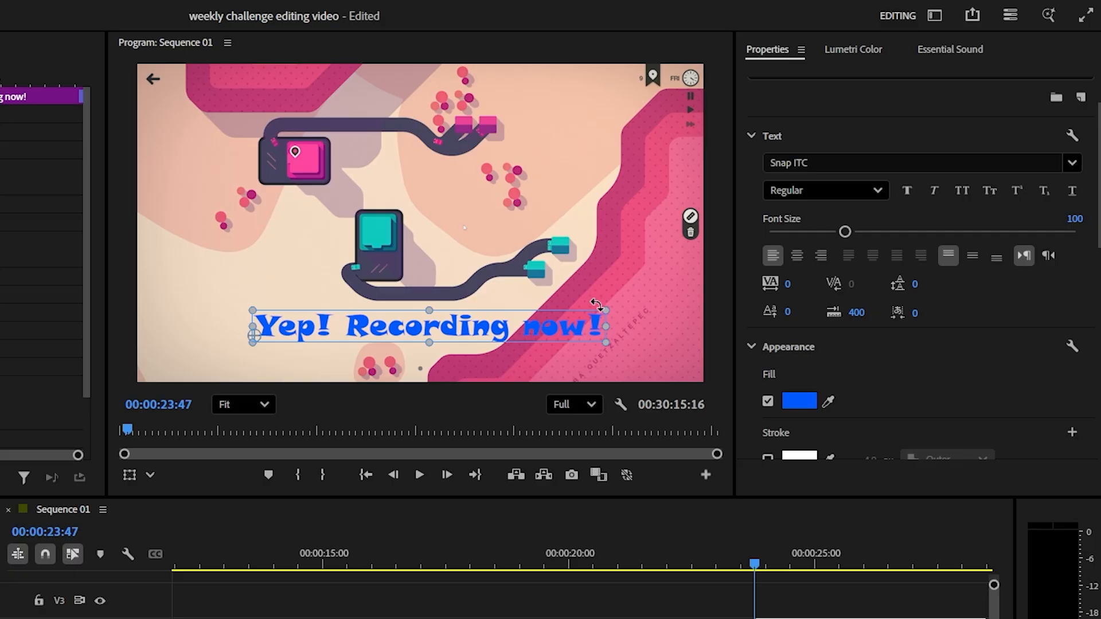
{"action": "left_click_drag", "start_coordinate": [610, 310], "coordinate": [635, 302]}
{"action": "left_click_drag", "start_coordinate": [556, 319], "coordinate": [496, 328]}
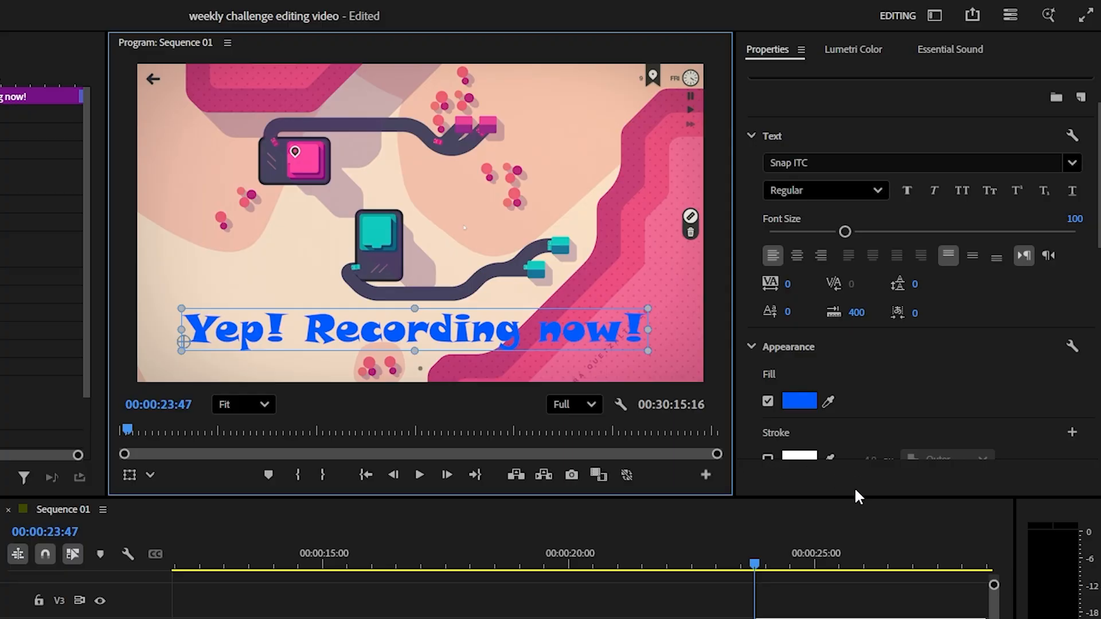
{"action": "key", "text": "shift+Right"}
{"action": "key", "text": "shift+Right"}
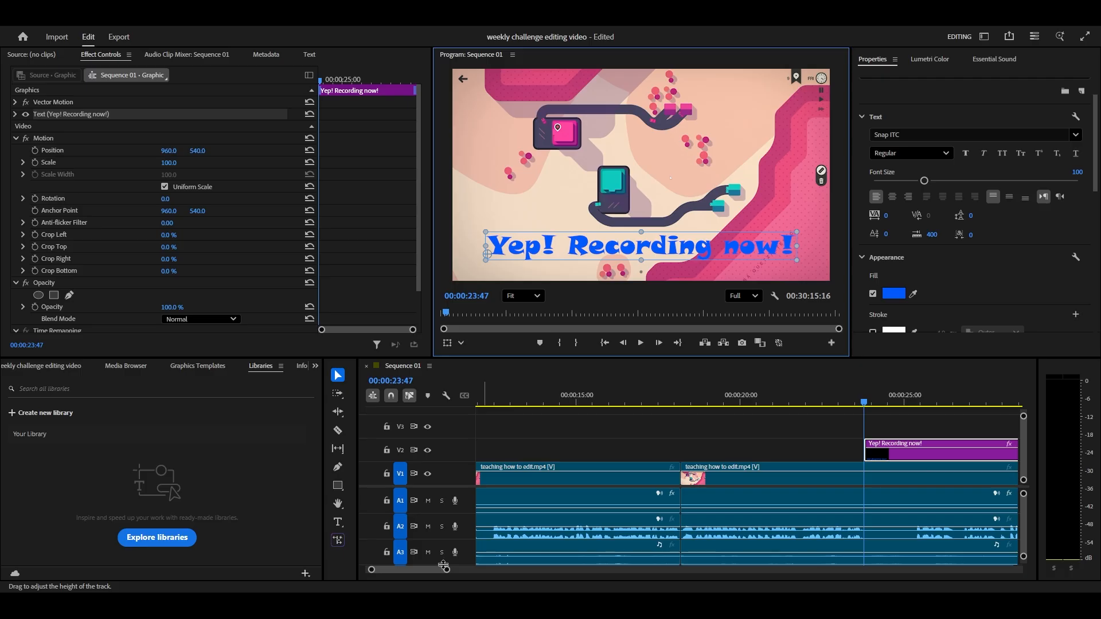
- Trim the caption clip on V2 to end at 00:00:25:19, where the speech resumes, and preview it from about 22 seconds
{"action": "left_click_drag", "start_coordinate": [445, 570], "coordinate": [464, 570]}
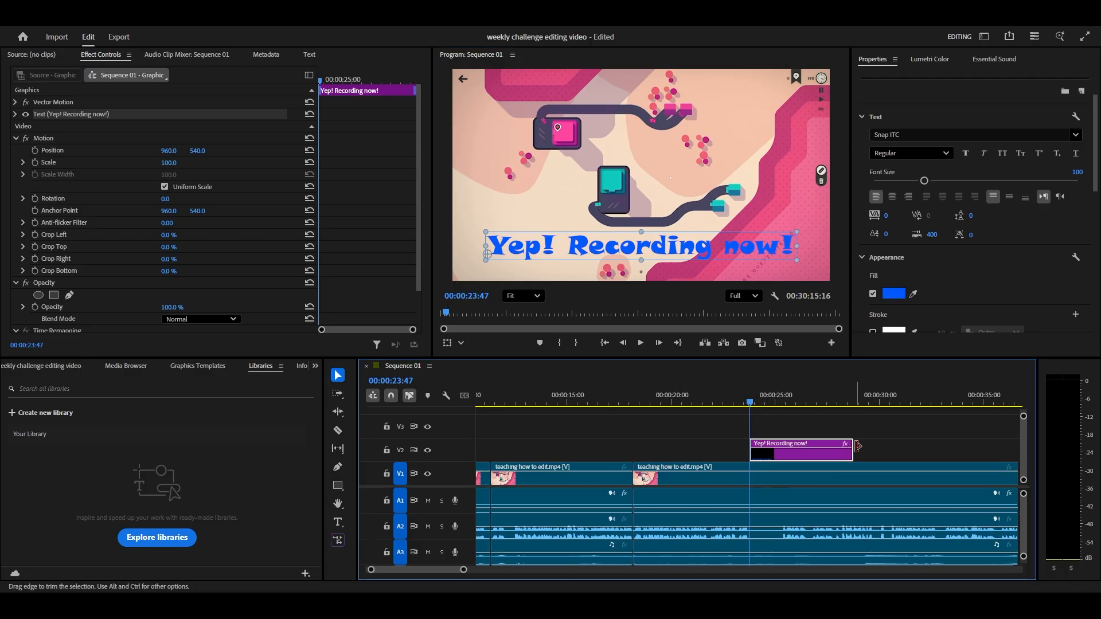
{"action": "left_click_drag", "start_coordinate": [857, 455], "coordinate": [783, 450]}
{"action": "left_click_drag", "start_coordinate": [750, 404], "coordinate": [782, 405]}
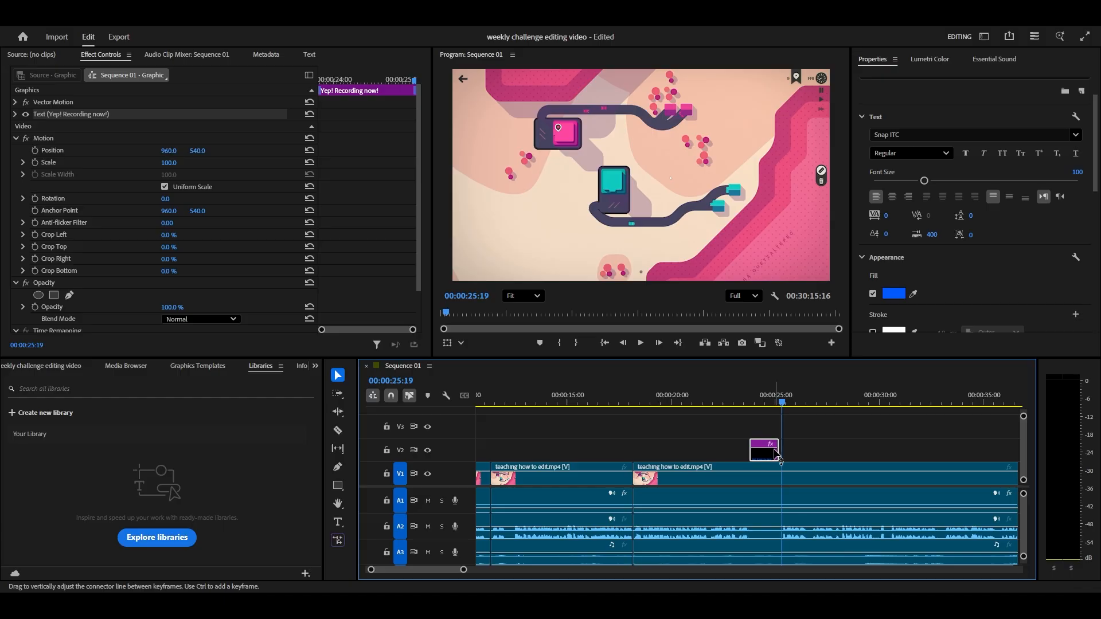
{"action": "left_click_drag", "start_coordinate": [782, 447], "coordinate": [784, 447]}
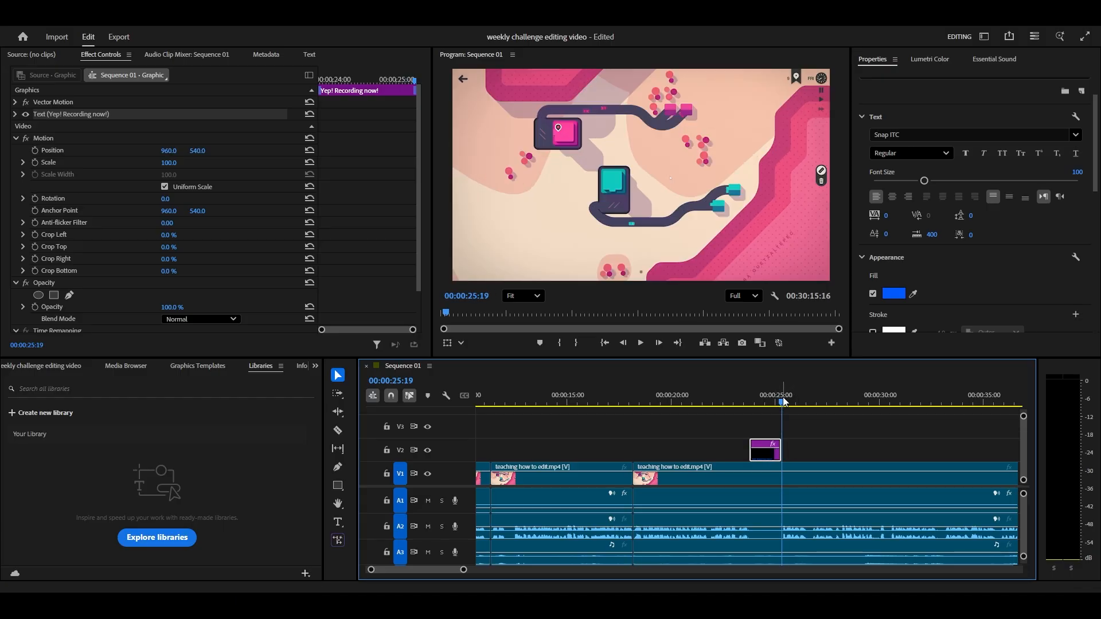
{"action": "left_click_drag", "start_coordinate": [784, 405], "coordinate": [712, 406]}
{"action": "key", "text": "space"}
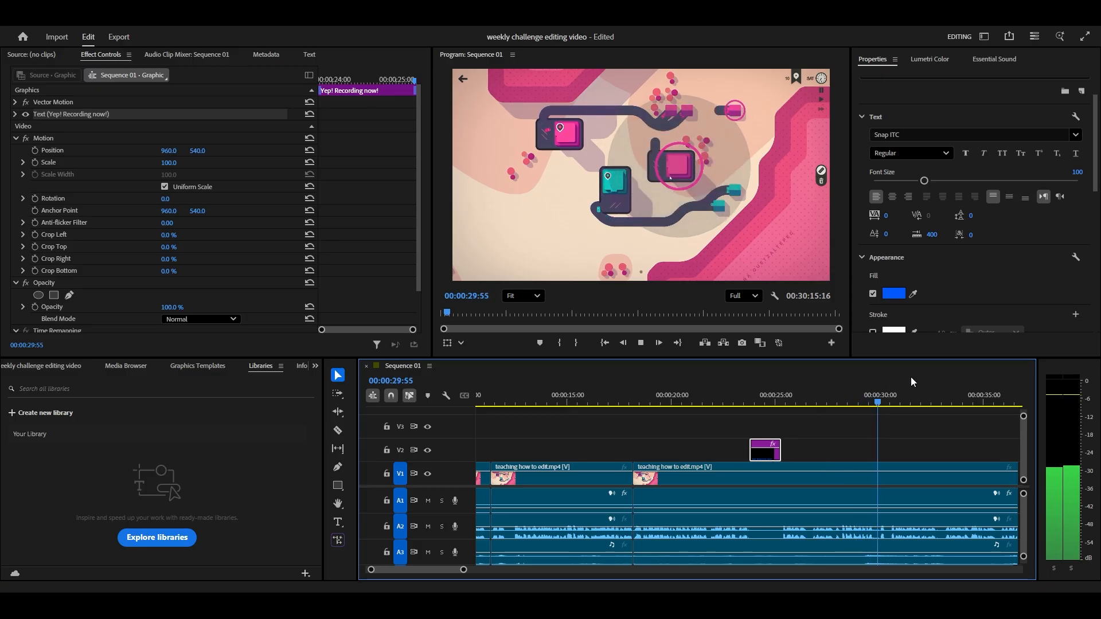
- Locate the short spoken passage after the caption and split the gameplay clip at its start, about 26.8 seconds
{"action": "left_click", "coordinate": [859, 397]}
{"action": "scroll", "coordinate": [852, 392], "scroll_direction": "down", "scroll_amount": 2}
{"action": "left_click_drag", "start_coordinate": [852, 390], "coordinate": [818, 404]}
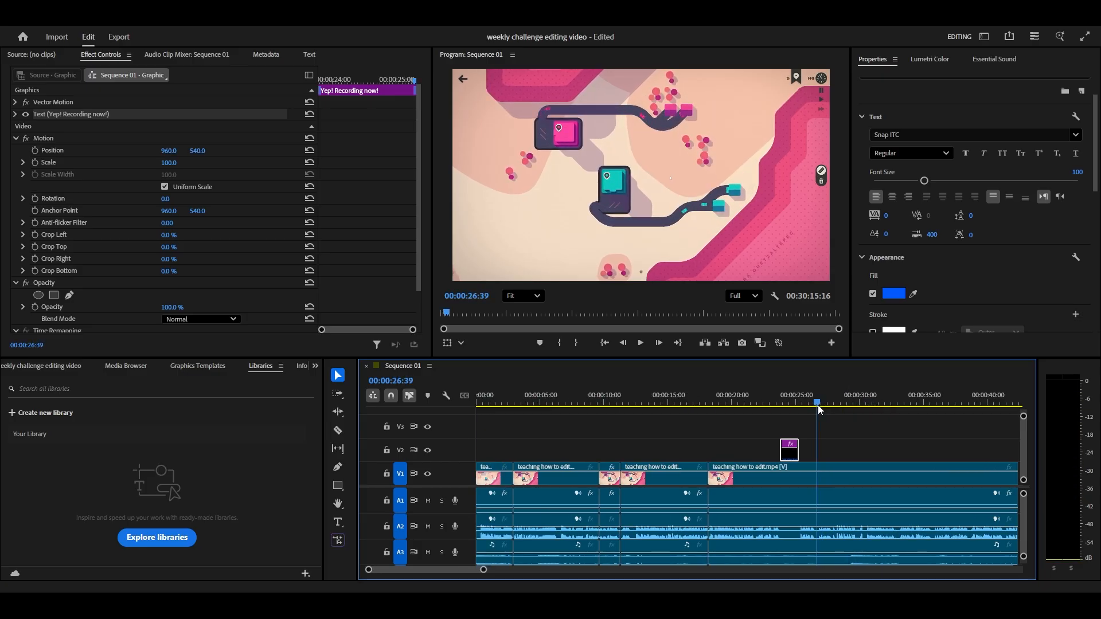
{"action": "key", "text": "space"}
{"action": "key", "text": "space"}
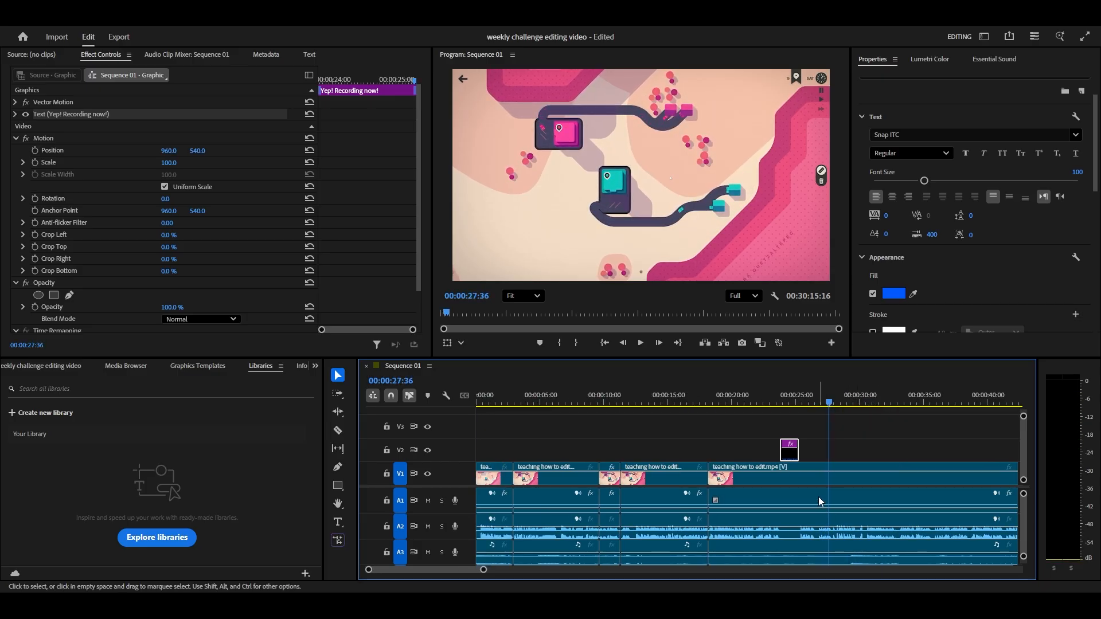
{"action": "key", "text": "c"}
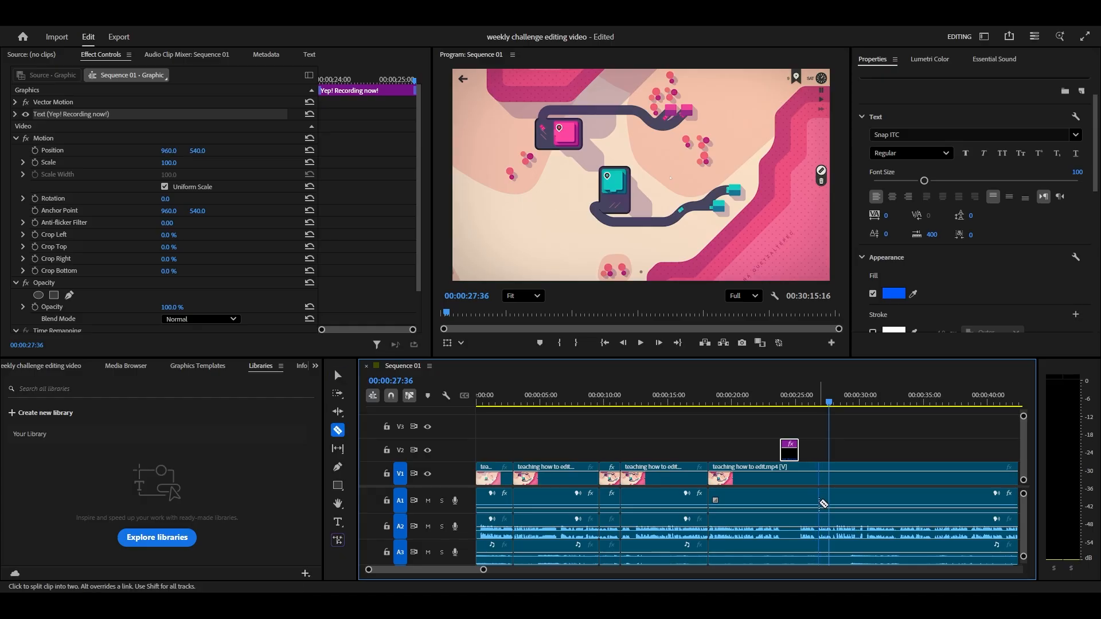
{"action": "left_click_drag", "start_coordinate": [369, 570], "coordinate": [387, 572]}
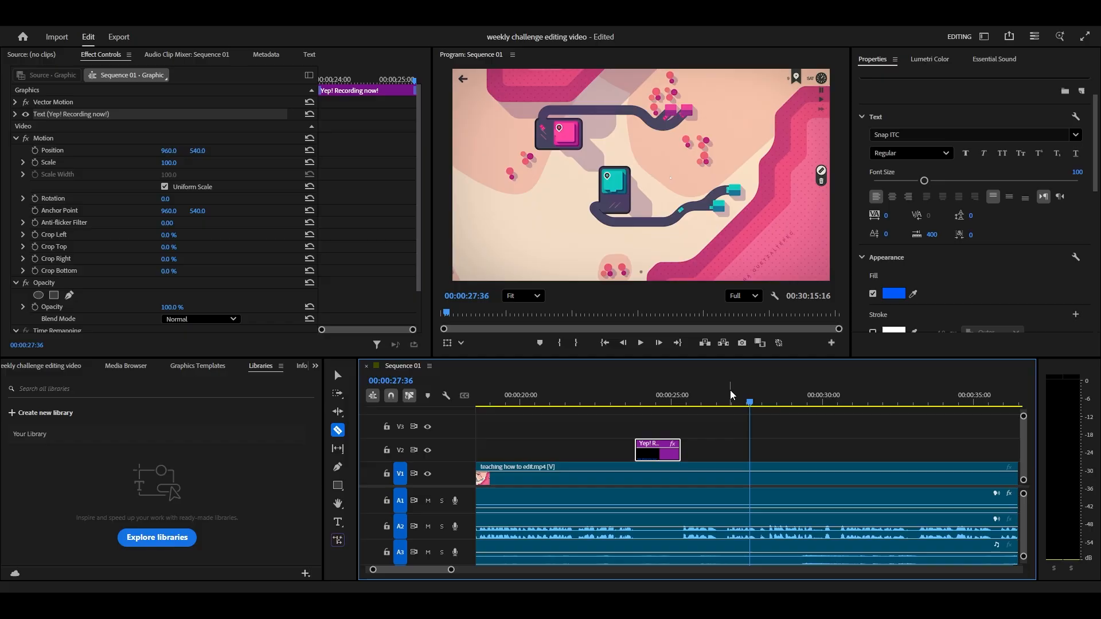
{"action": "mouse_move", "coordinate": [750, 404]}
{"action": "left_mouse_down"}
{"action": "mouse_move", "coordinate": [727, 405]}
{"action": "mouse_move", "coordinate": [742, 404]}
{"action": "left_mouse_up"}
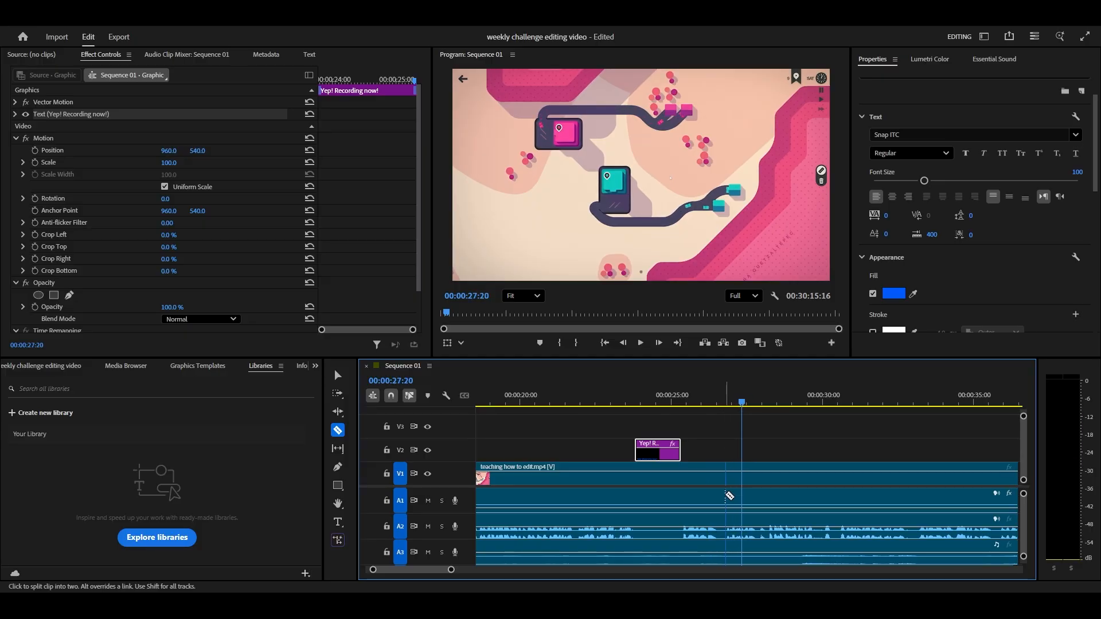
{"action": "left_click", "coordinate": [724, 496]}
- Play to the end of the passage and split the gameplay clip again at about 27.8 seconds
{"action": "key", "text": "space"}
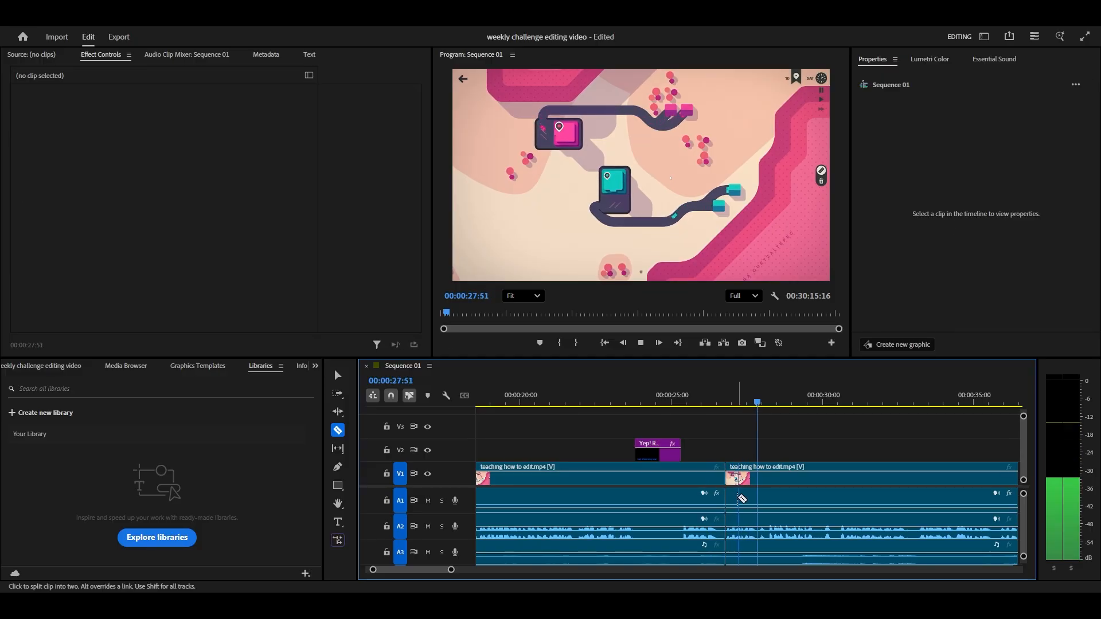
{"action": "key", "text": "space"}
{"action": "left_click", "coordinate": [756, 500]}
{"action": "key", "text": "v"}
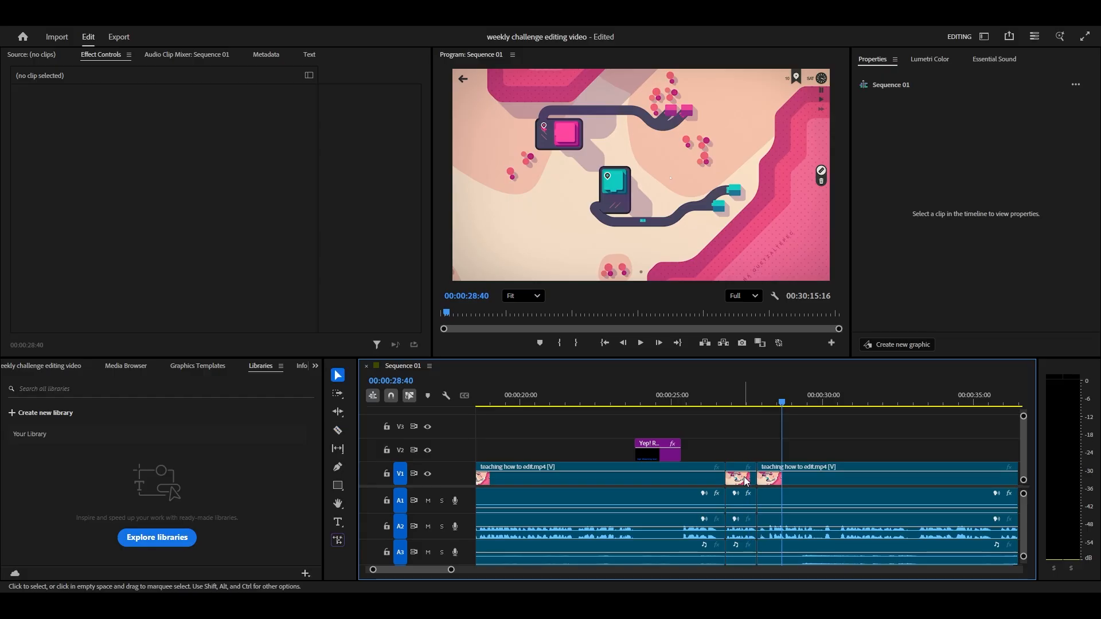
- Make the short isolated segment black and white by setting its Lumetri Color basic-correction saturation to 0
{"action": "left_click", "coordinate": [746, 482]}
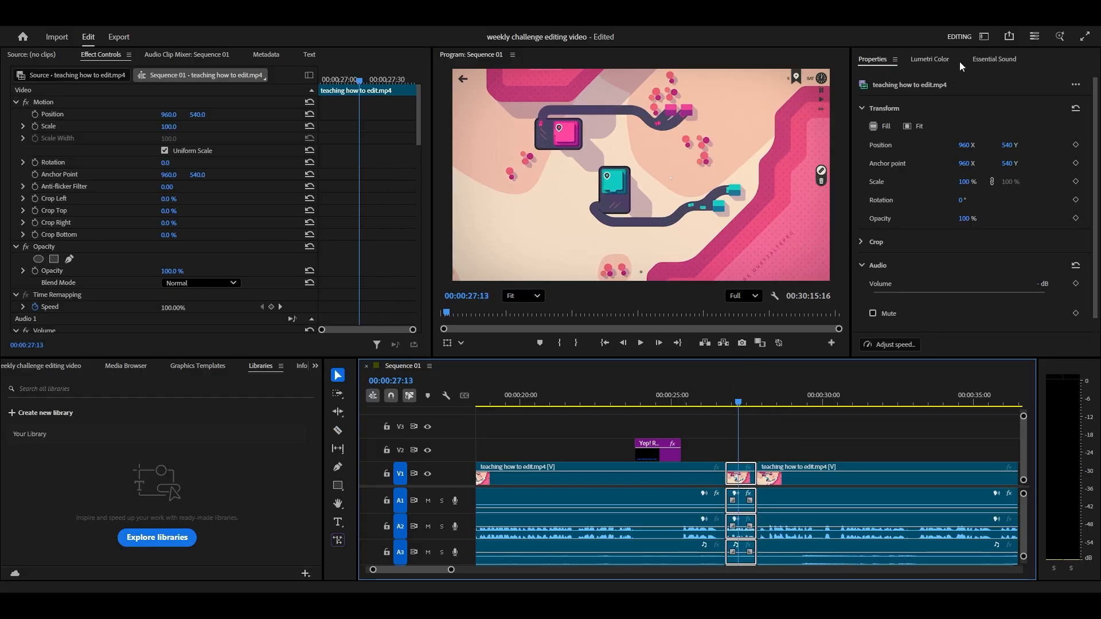
{"action": "left_click", "coordinate": [932, 58]}
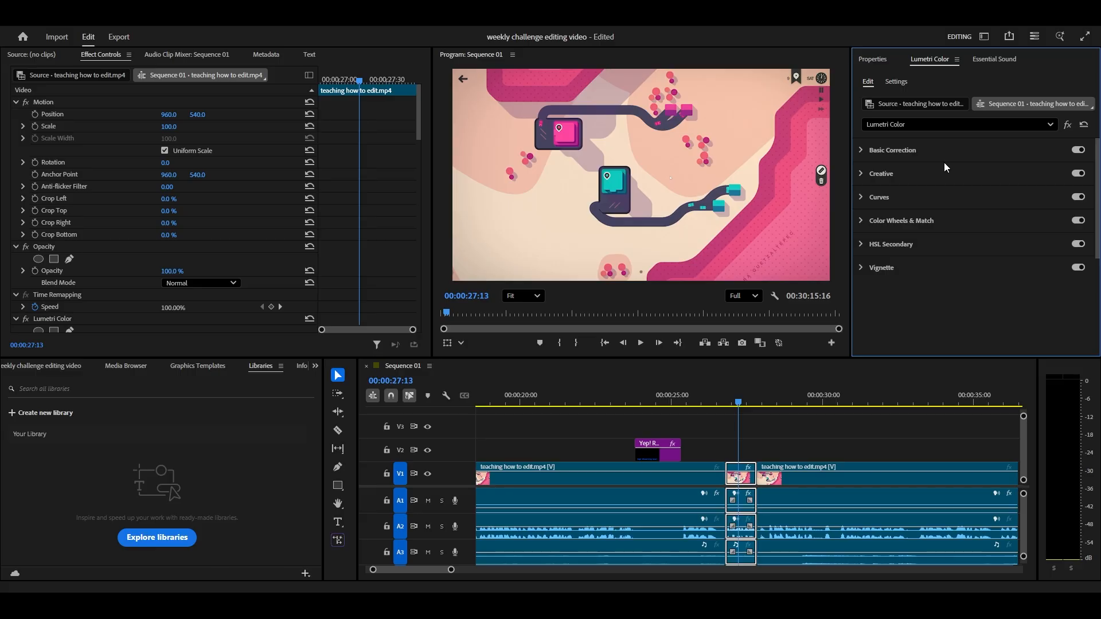
{"action": "scroll", "coordinate": [123, 233], "scroll_direction": "down", "scroll_amount": 5}
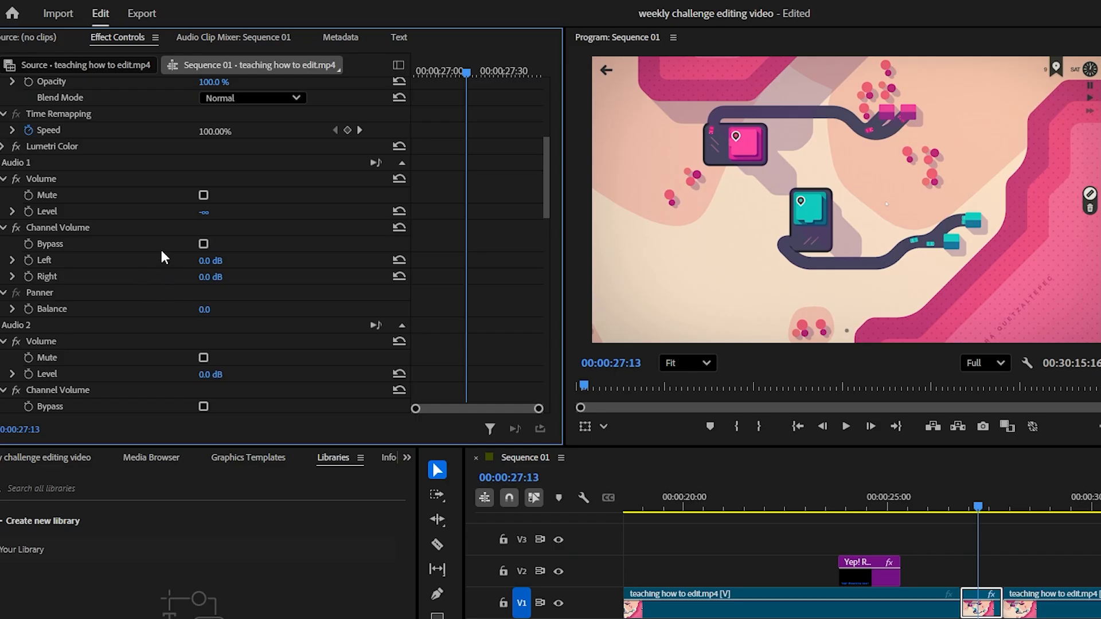
{"action": "left_click", "coordinate": [4, 148]}
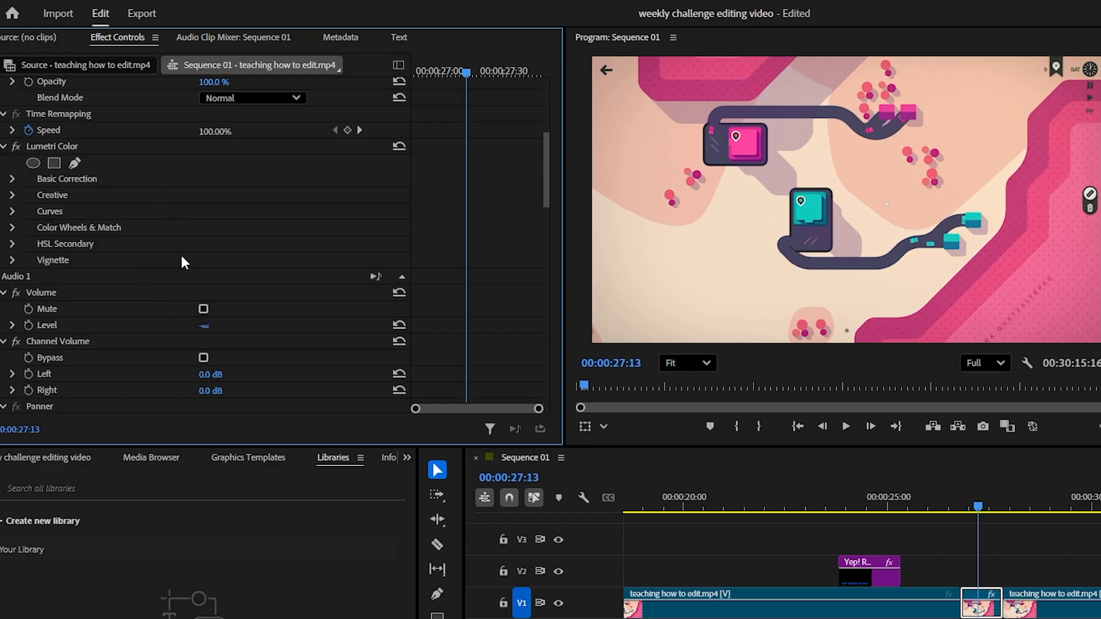
{"action": "left_click", "coordinate": [13, 180]}
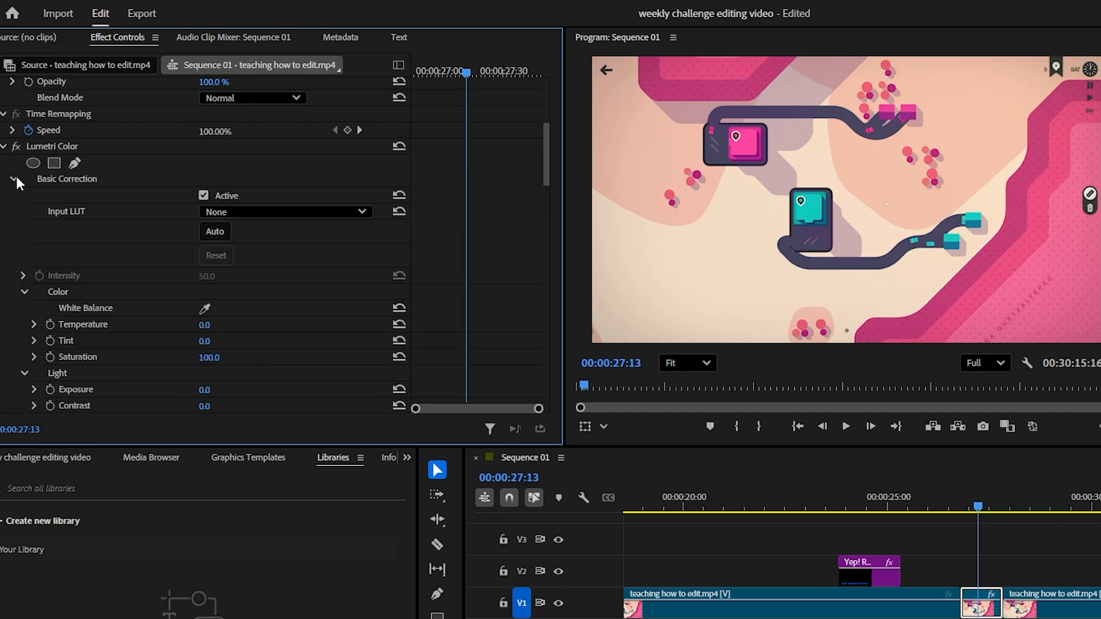
{"action": "left_click", "coordinate": [218, 356]}
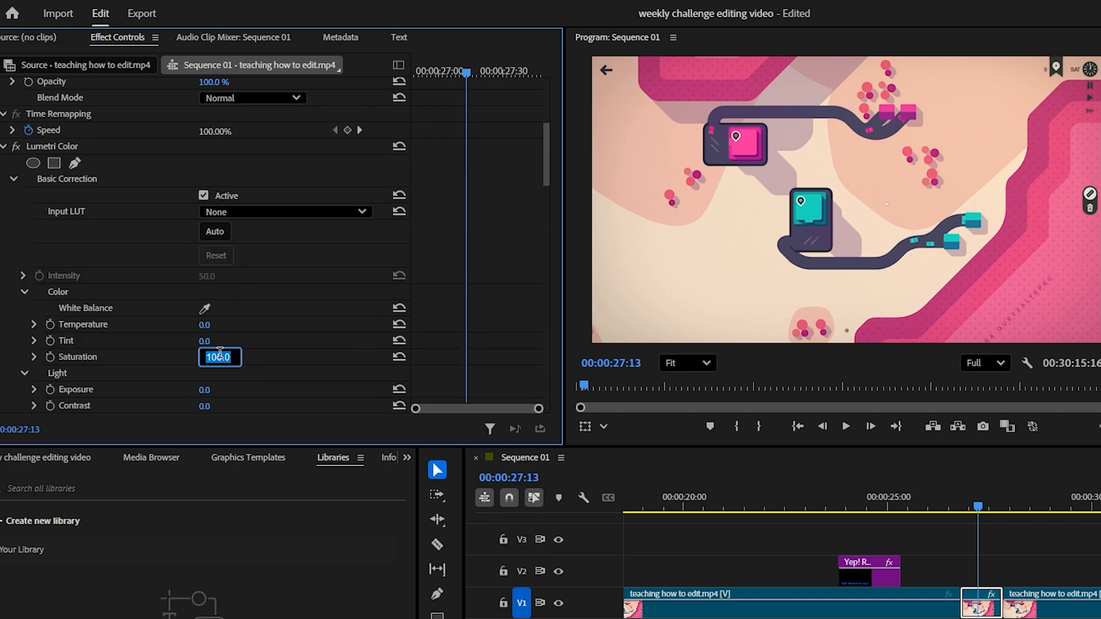
{"action": "type", "text": "0"}
{"action": "key", "text": "Return"}
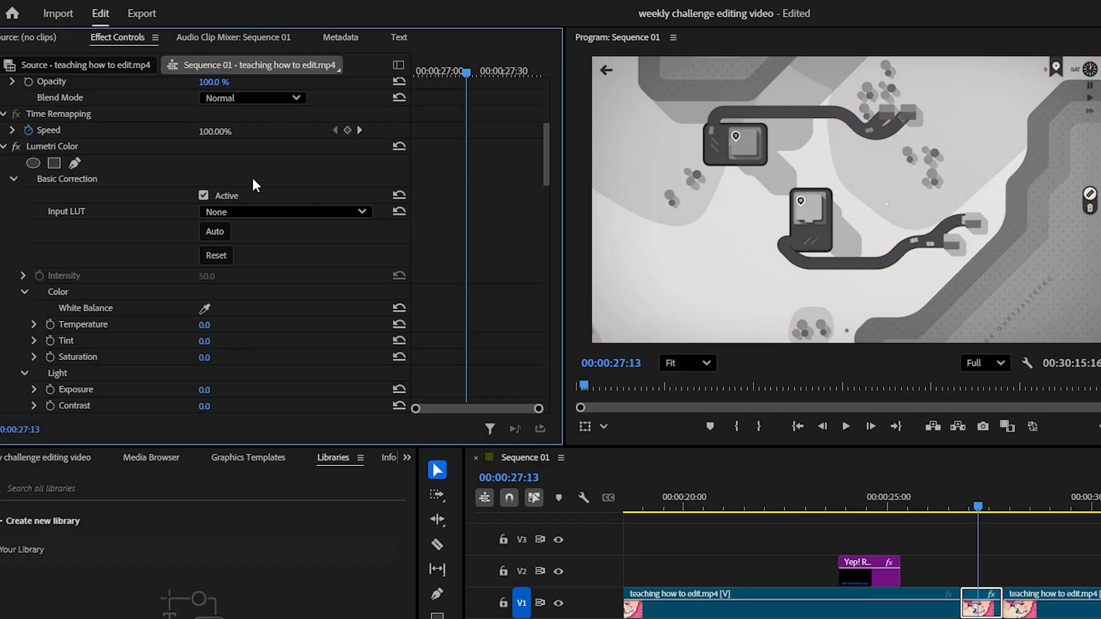
- Set the black-and-white segment's scale to 70 and preview the sequence from 00:00:21:47
{"action": "scroll", "coordinate": [252, 177], "scroll_direction": "up", "scroll_amount": 10}
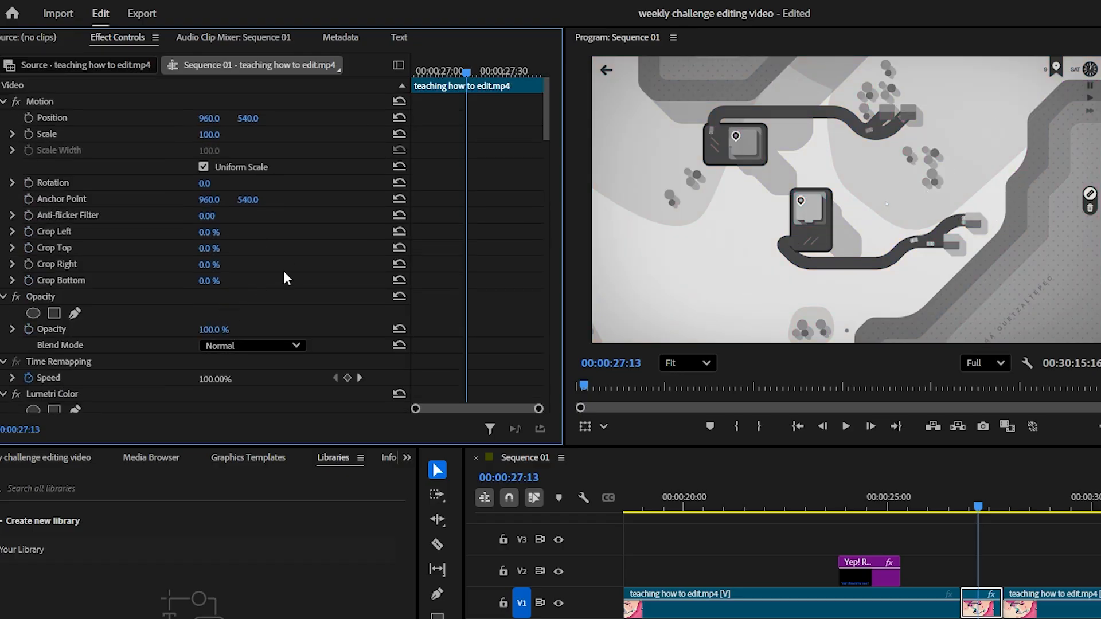
{"action": "left_click", "coordinate": [208, 136]}
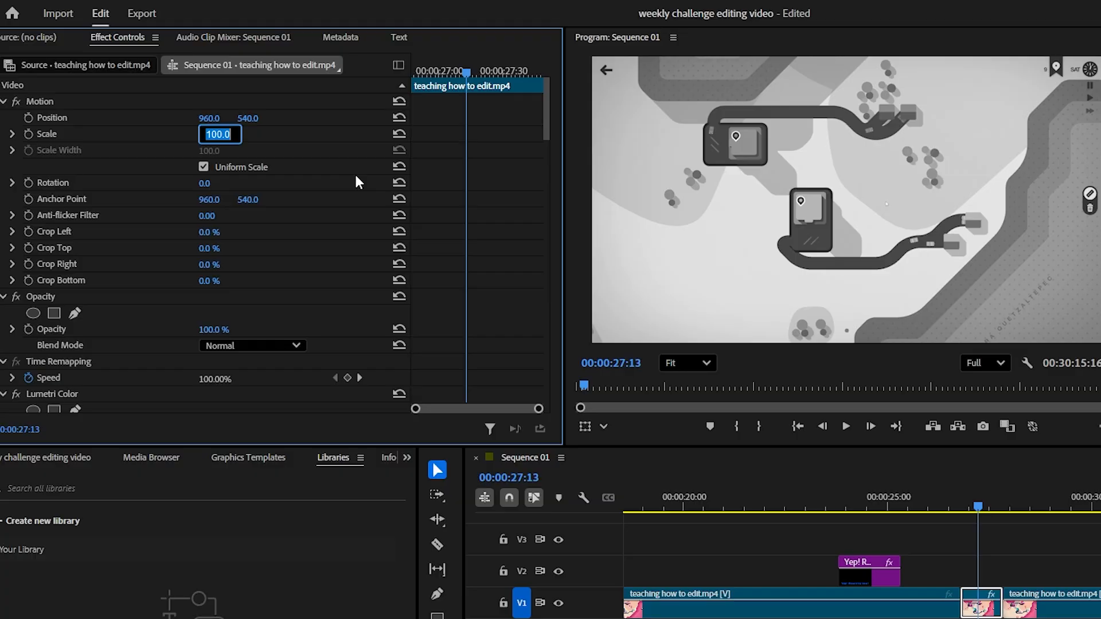
{"action": "type", "text": "70"}
{"action": "key", "text": "Return"}
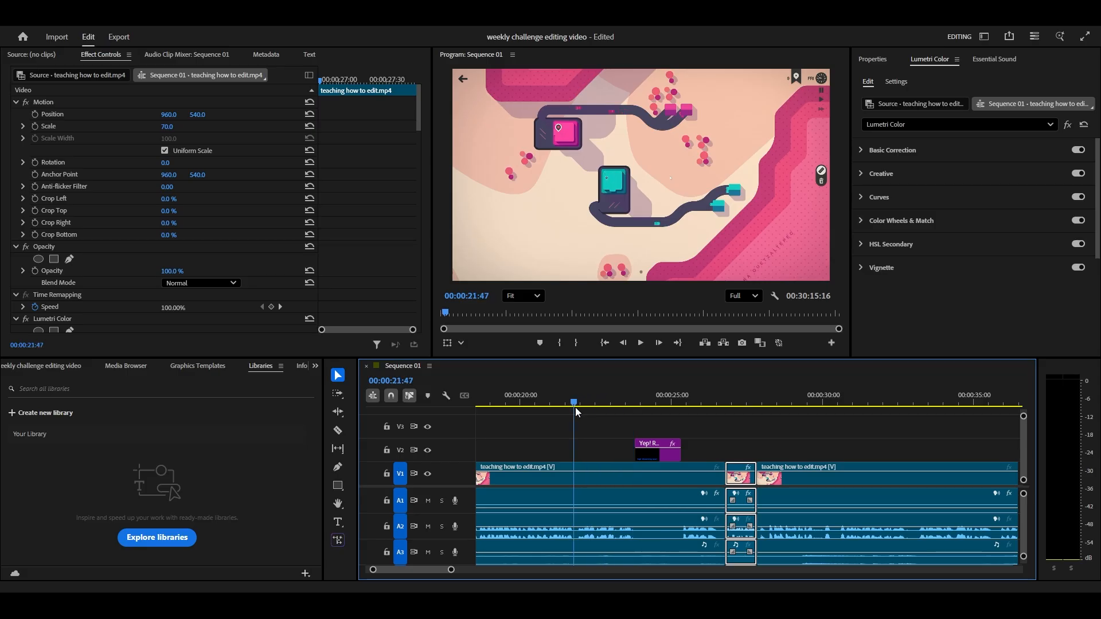
{"action": "key", "text": "space"}
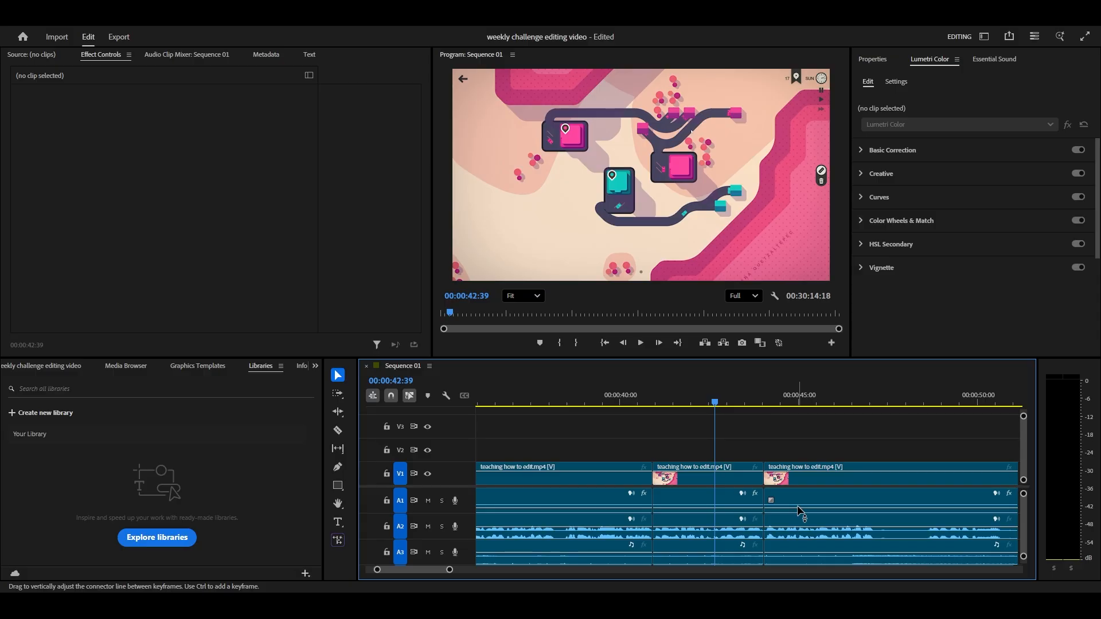
- Review the edited sequence from the start, checking the cuts, the zoomed segment, the caption and the black-and-white segment
{"action": "key", "text": "backslash"}
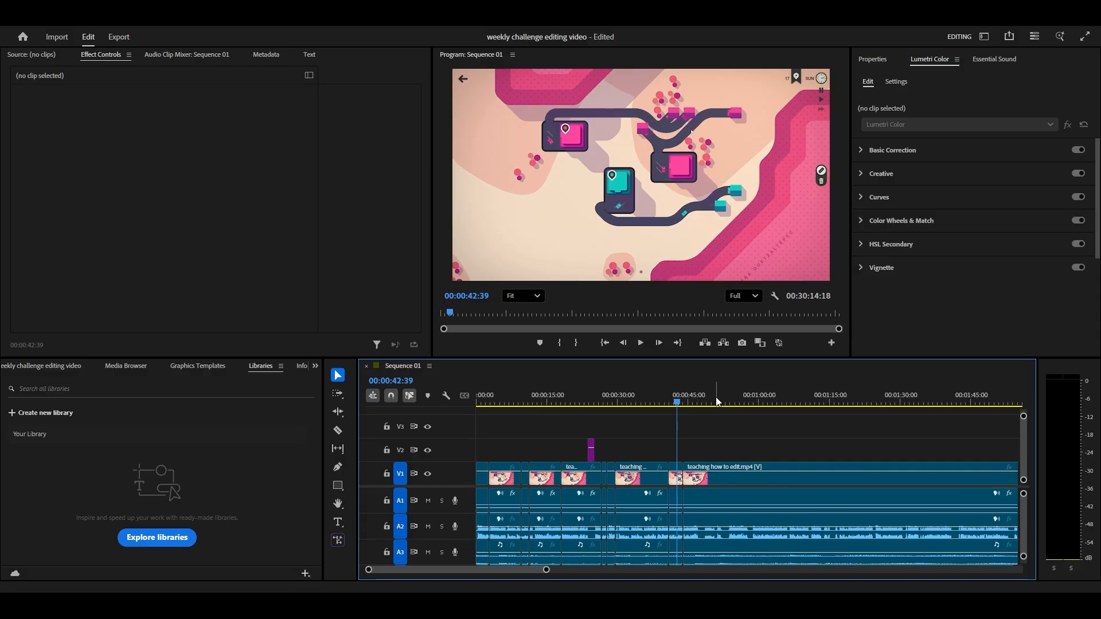
{"action": "key", "text": "Home"}
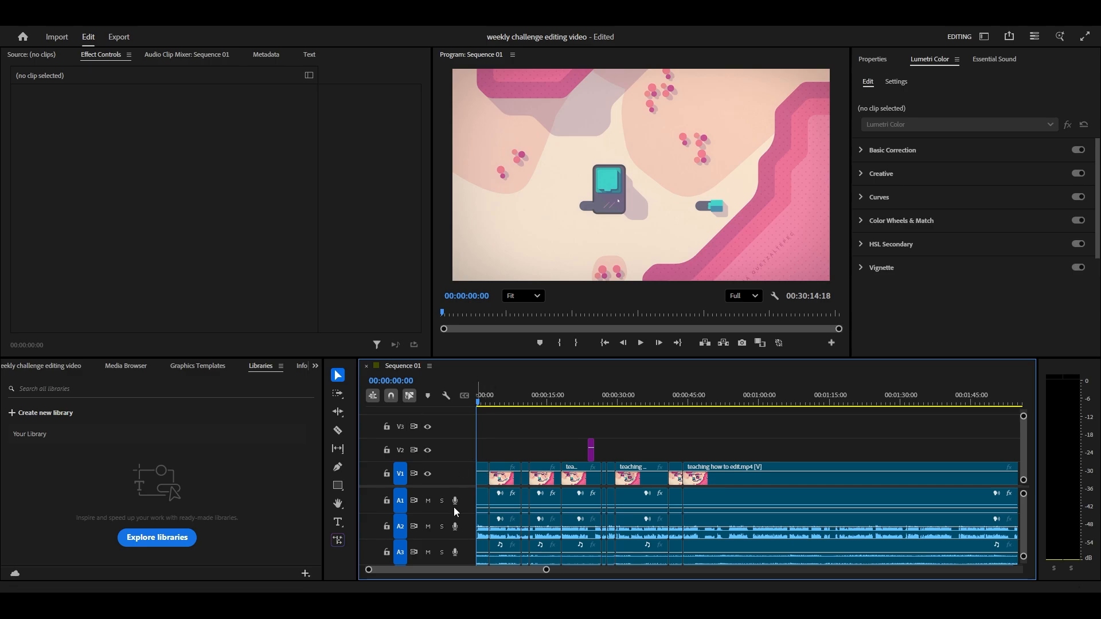
{"action": "key", "text": "space"}
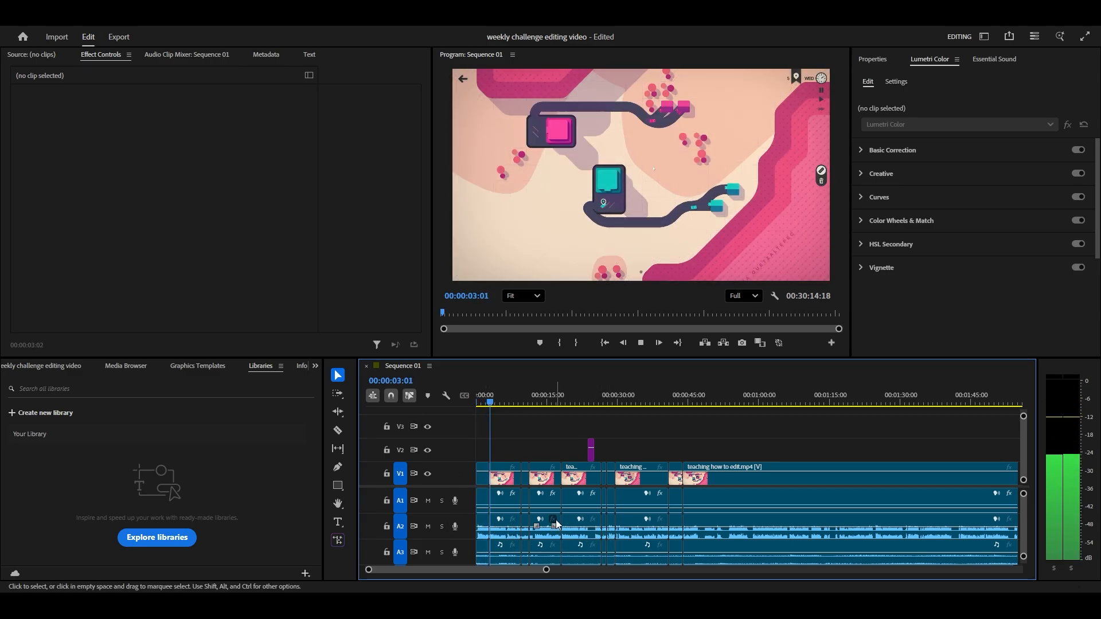
{"action": "key", "text": "space"}
{"action": "key", "text": "Down"}
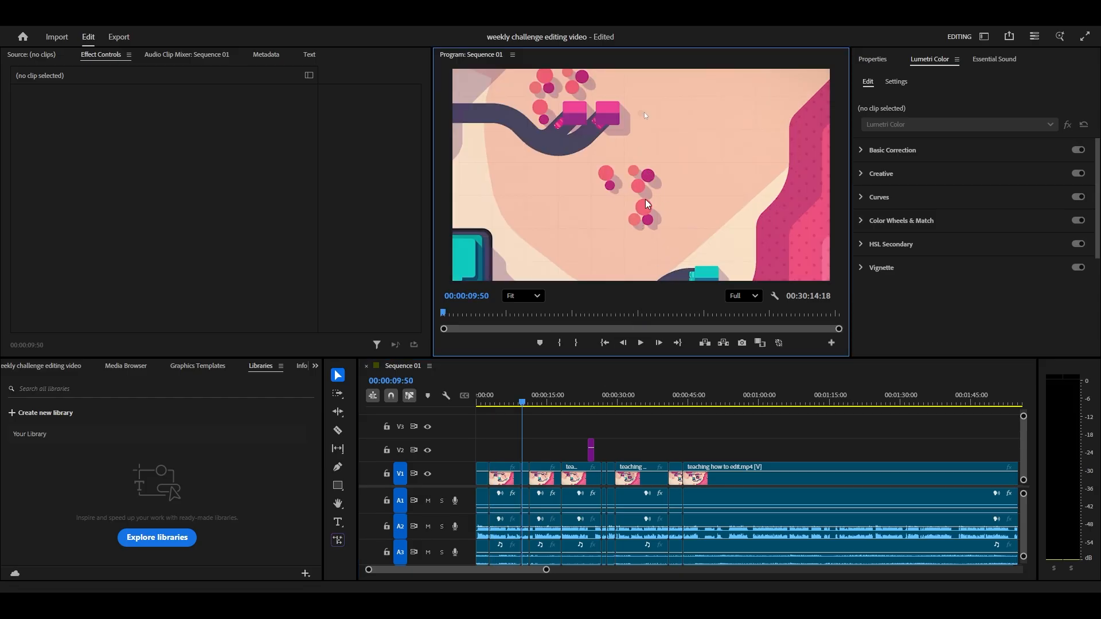
{"action": "key", "text": "space"}
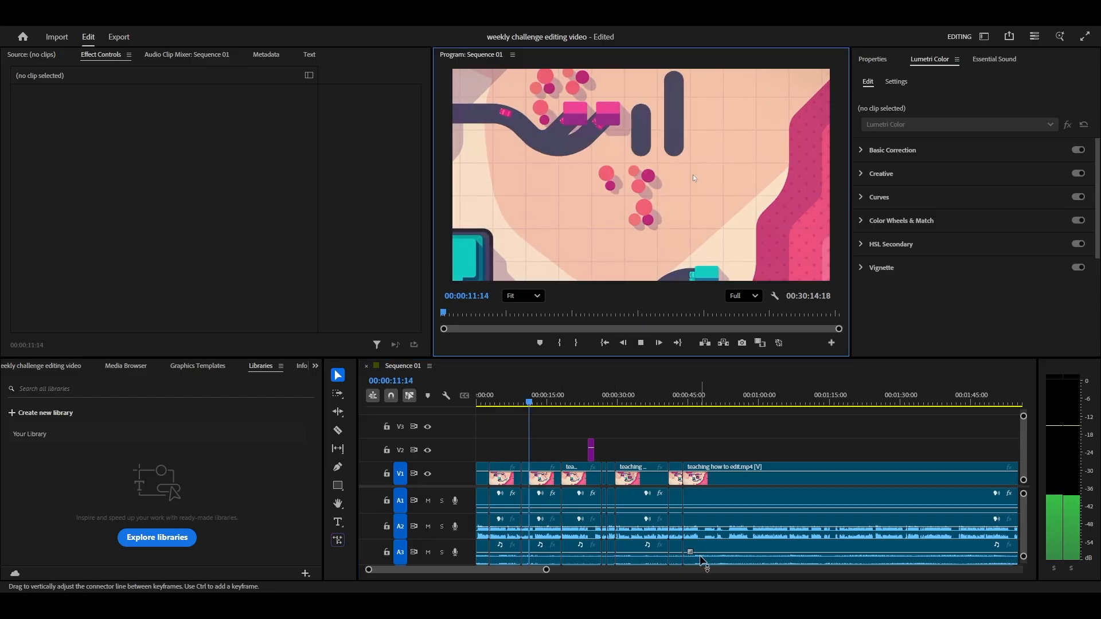
{"action": "left_click", "coordinate": [585, 402]}
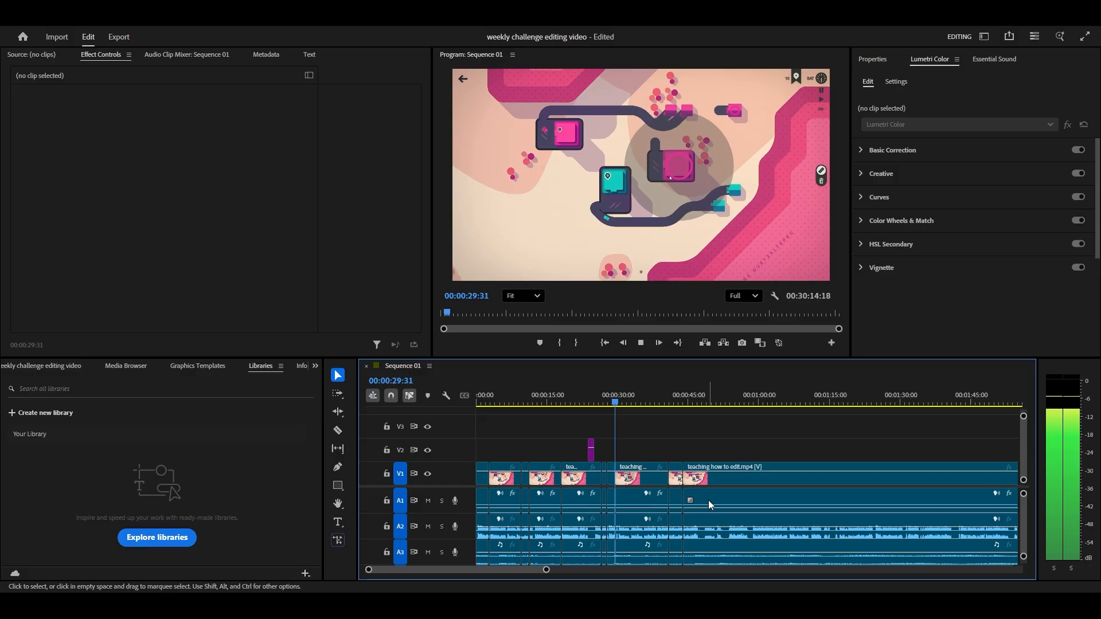
{"action": "key", "text": "space"}
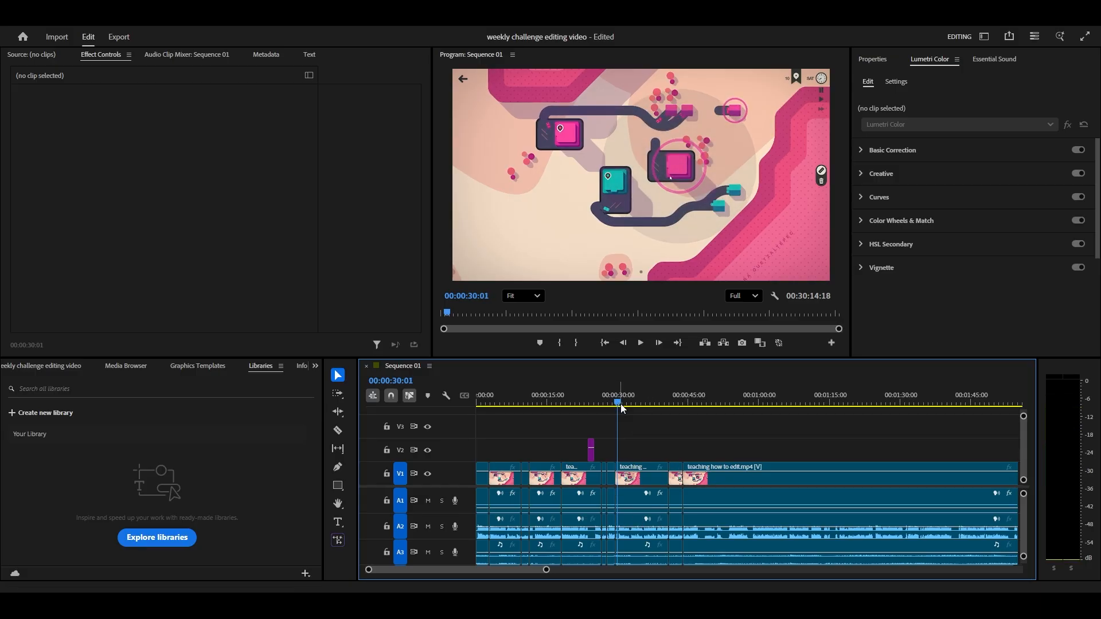
- Continue past 00:00:44:52 and cut the unwanted pause out of the gameplay clip at about 47 seconds
{"action": "left_click_drag", "start_coordinate": [619, 406], "coordinate": [679, 408]}
{"action": "left_click_drag", "start_coordinate": [369, 570], "coordinate": [376, 570]}
{"action": "left_click", "coordinate": [693, 403]}
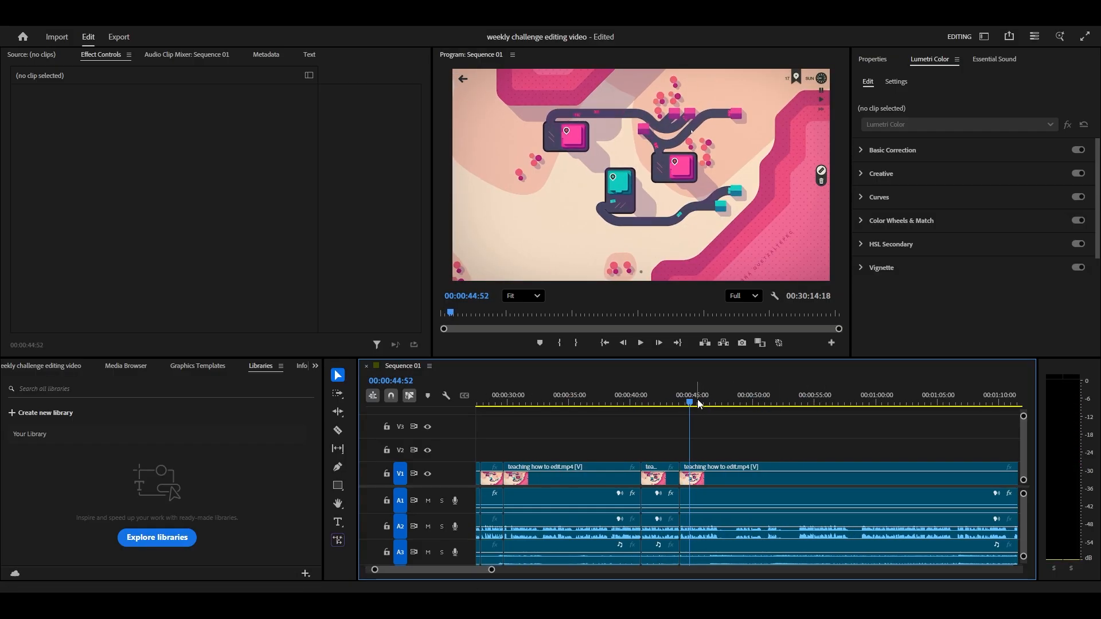
{"action": "key", "text": "c"}
{"action": "left_click", "coordinate": [727, 479]}
{"action": "key", "text": "Delete"}
- Play the following section, split the gameplay clip around the next pause and delete the unwanted piece
{"action": "left_click", "coordinate": [667, 403]}
{"action": "key", "text": "space"}
{"action": "key", "text": "c"}
{"action": "left_click", "coordinate": [701, 521]}
{"action": "key", "text": "v"}
{"action": "key", "text": "Delete"}
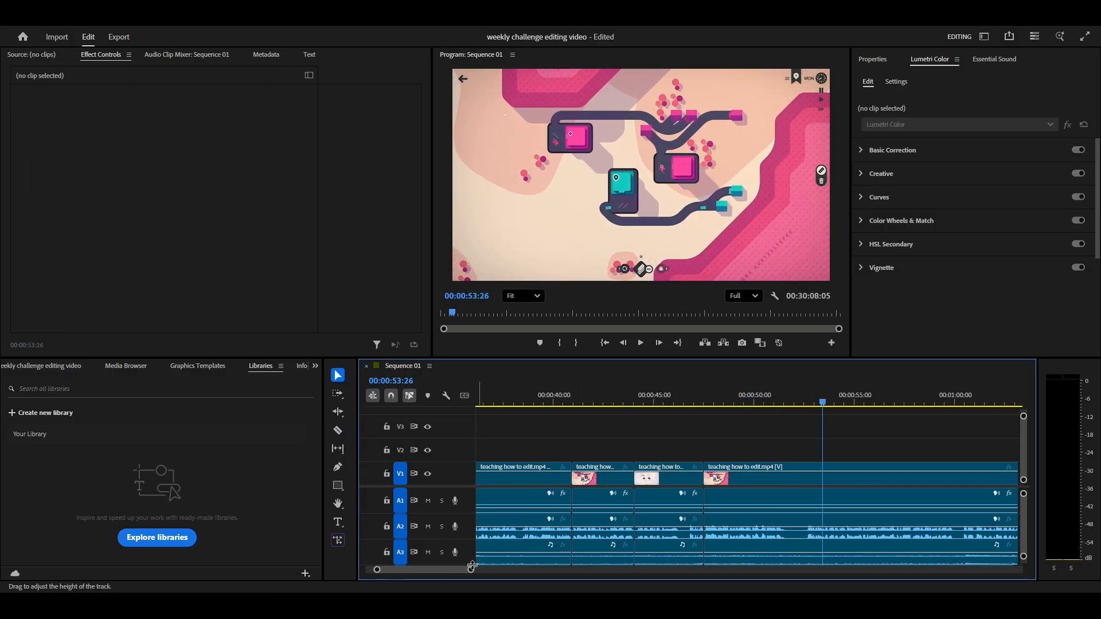
- Split out and delete further pauses in the gameplay clip up to about 58 seconds
{"action": "key", "text": "c"}
{"action": "left_click", "coordinate": [610, 502]}
{"action": "key", "text": "v"}
{"action": "key", "text": "Delete"}
{"action": "key", "text": "space"}
{"action": "key", "text": "space"}
{"action": "key", "text": "c"}
{"action": "left_click", "coordinate": [526, 501]}
{"action": "key", "text": "Delete"}
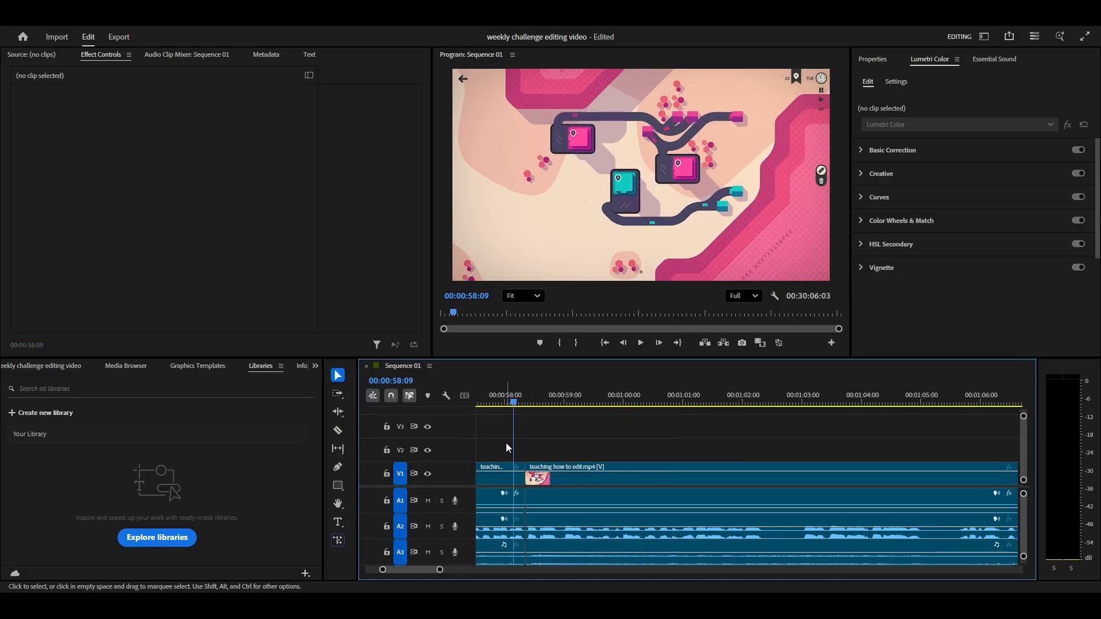
- Play the gameplay from 00:00:56:28 to about 00:01:05 to examine the stretch where the new road is drawn
{"action": "left_click_drag", "start_coordinate": [437, 570], "coordinate": [454, 570]}
{"action": "left_click", "coordinate": [608, 402]}
{"action": "key", "text": "space"}
{"action": "key", "text": "space"}
{"action": "left_click_drag", "start_coordinate": [888, 405], "coordinate": [800, 398]}
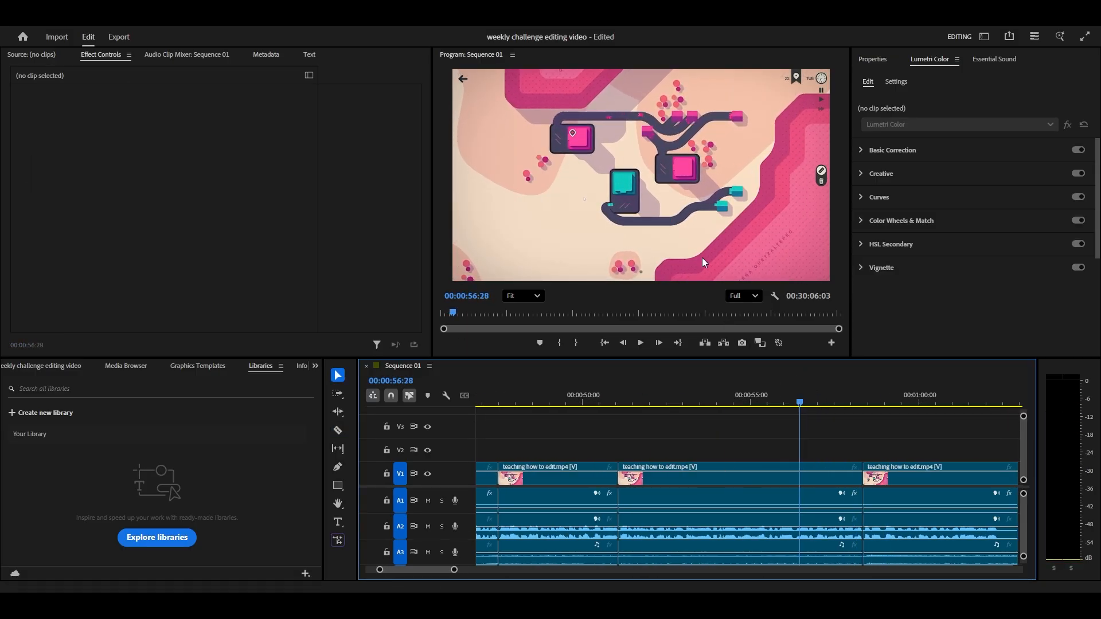
{"action": "left_click_drag", "start_coordinate": [433, 570], "coordinate": [435, 571]}
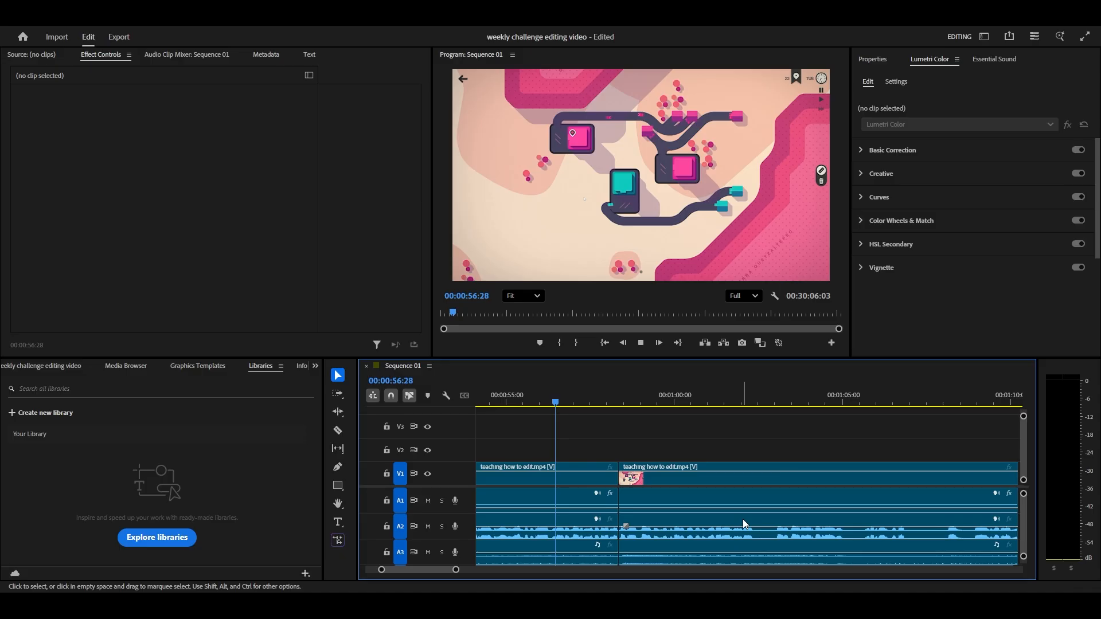
{"action": "key", "text": "space"}
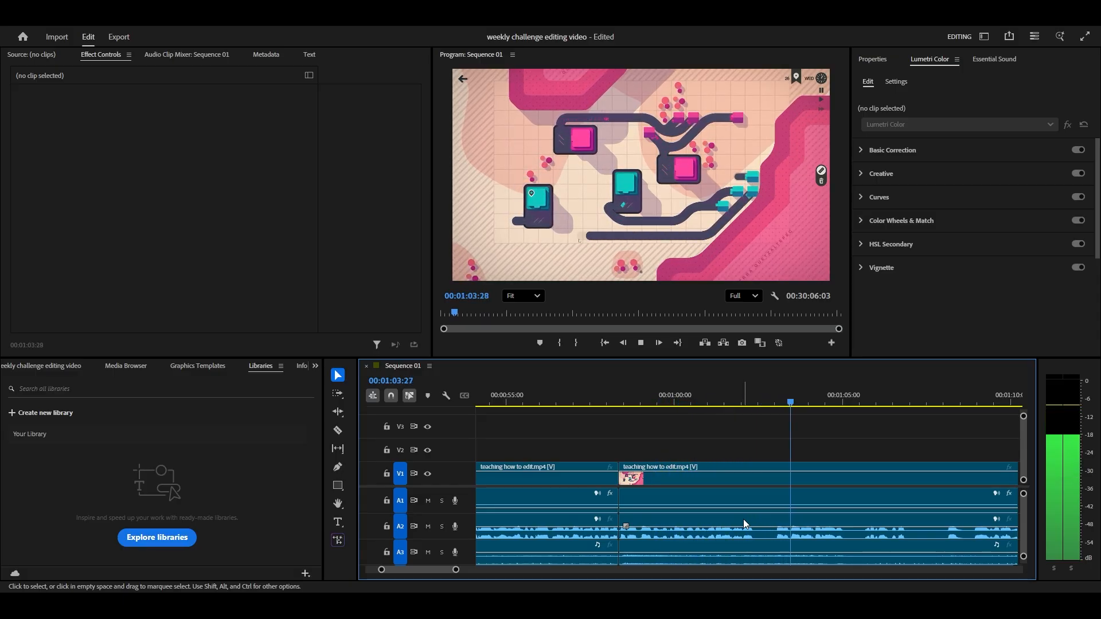
{"action": "key", "text": "space"}
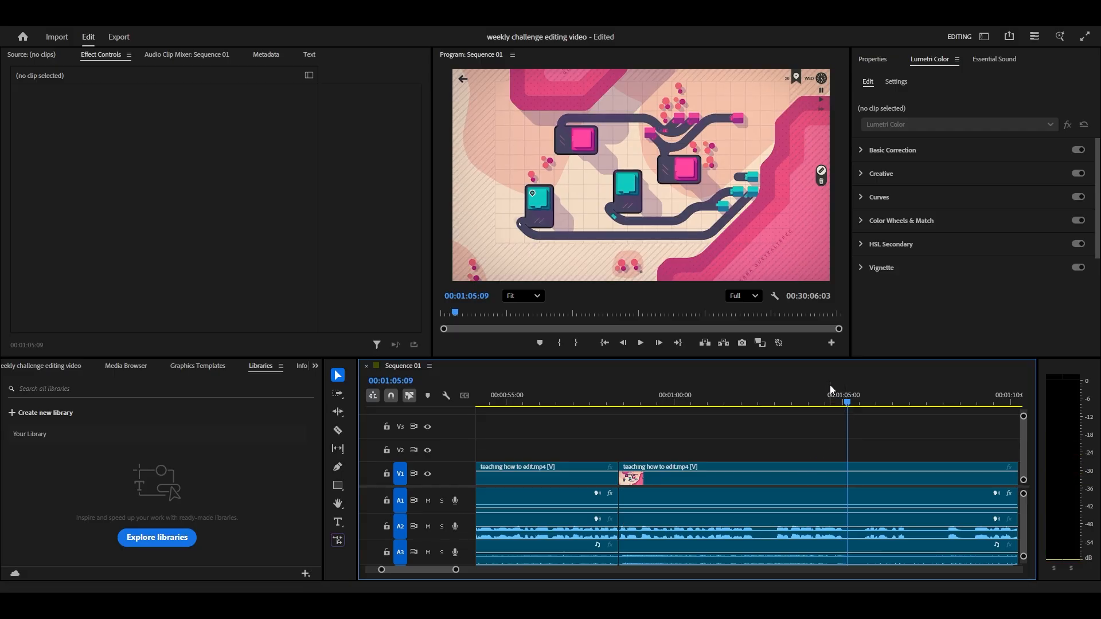
- Split the gameplay clip at 00:01:00:45 and again just past 00:01:05, where the road drawing is finished
{"action": "mouse_move", "coordinate": [700, 404]}
{"action": "left_mouse_down"}
{"action": "mouse_move", "coordinate": [690, 404]}
{"action": "mouse_move", "coordinate": [701, 401]}
{"action": "left_mouse_up"}
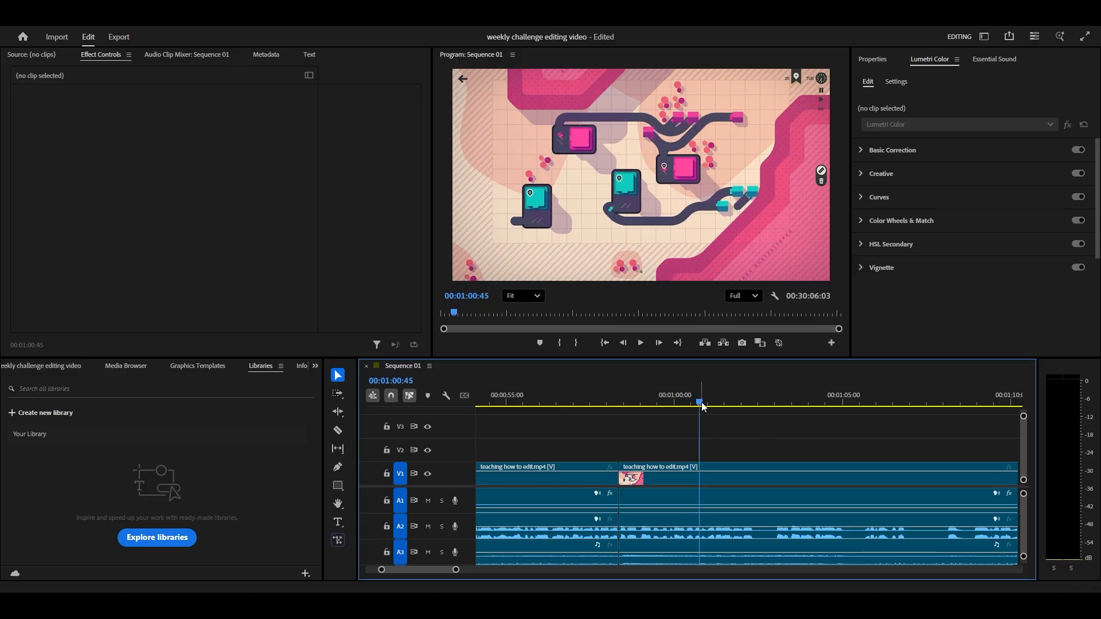
{"action": "key", "text": "c"}
{"action": "left_click", "coordinate": [703, 471]}
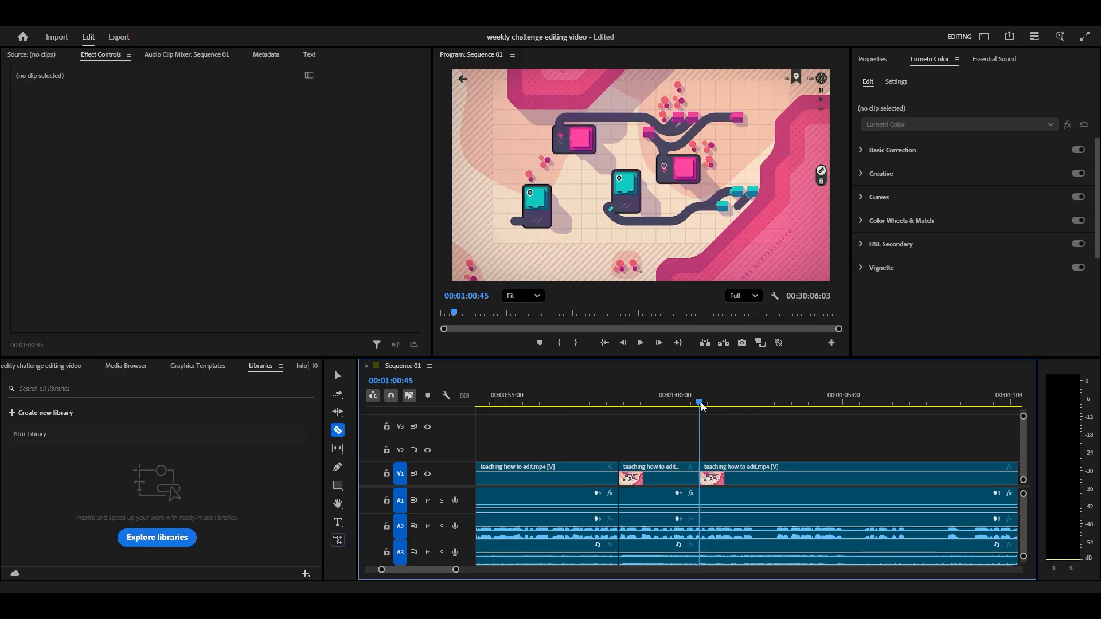
{"action": "left_click_drag", "start_coordinate": [701, 404], "coordinate": [842, 421]}
{"action": "key", "text": "space"}
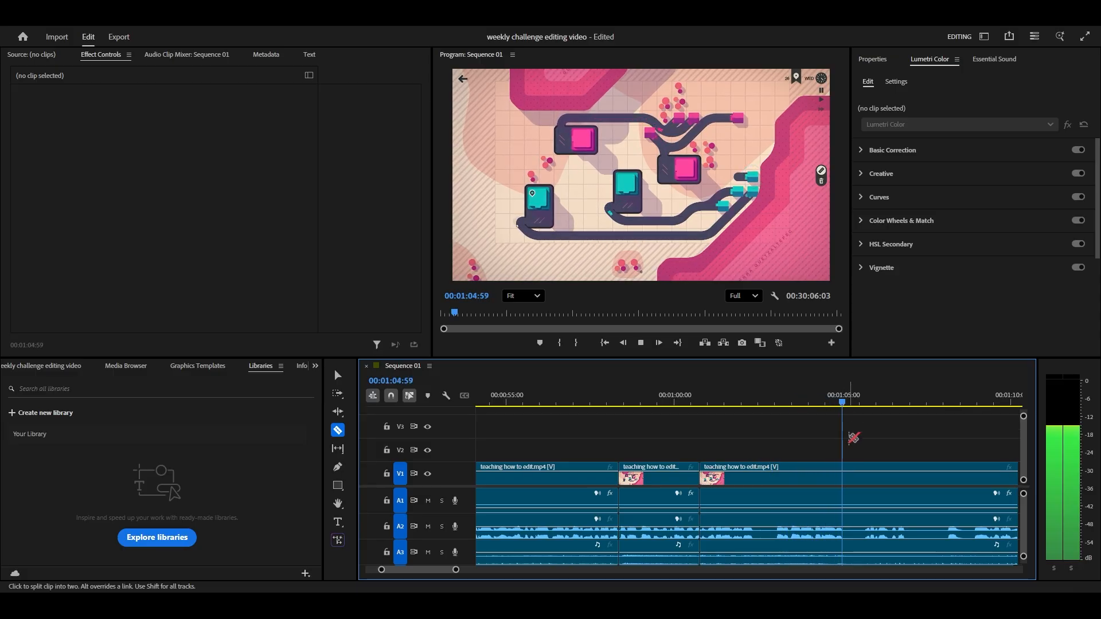
{"action": "key", "text": "space"}
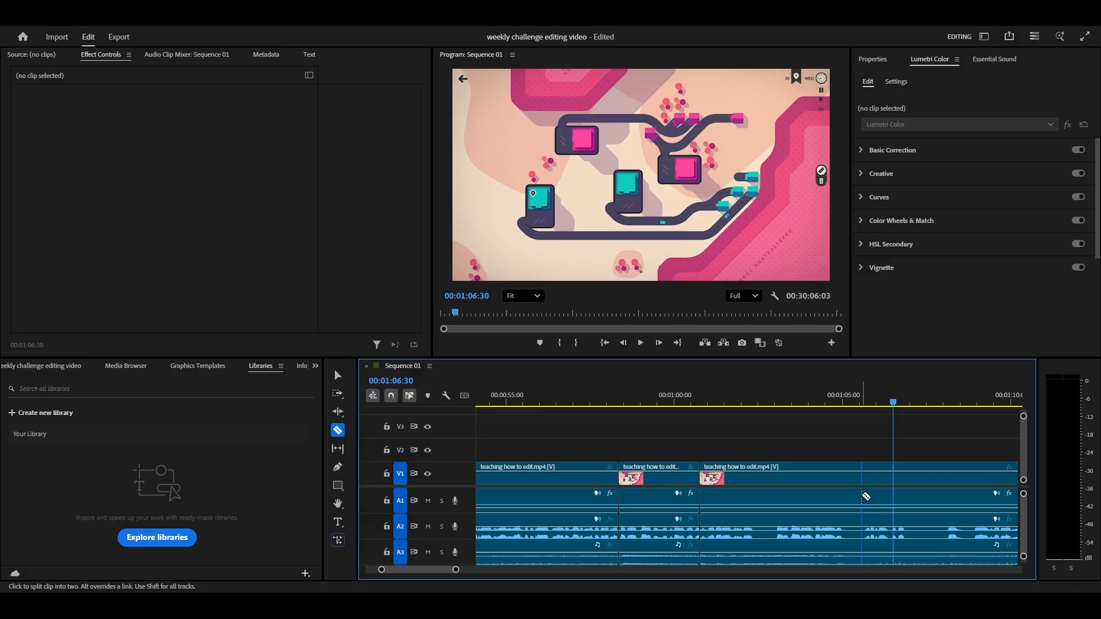
{"action": "left_click", "coordinate": [861, 498]}
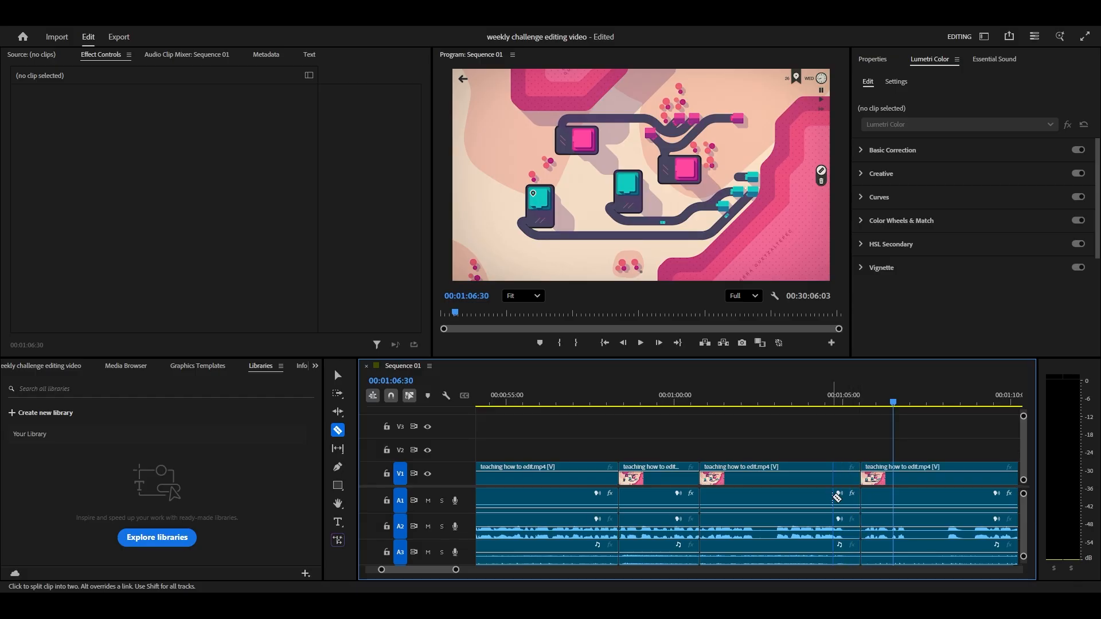
- Select the road-drawing segment, go to its start at 00:01:00:45 and set its Scale to 200
{"action": "key", "text": "v"}
{"action": "left_click", "coordinate": [797, 482]}
{"action": "left_click_drag", "start_coordinate": [867, 236], "coordinate": [574, 239]}
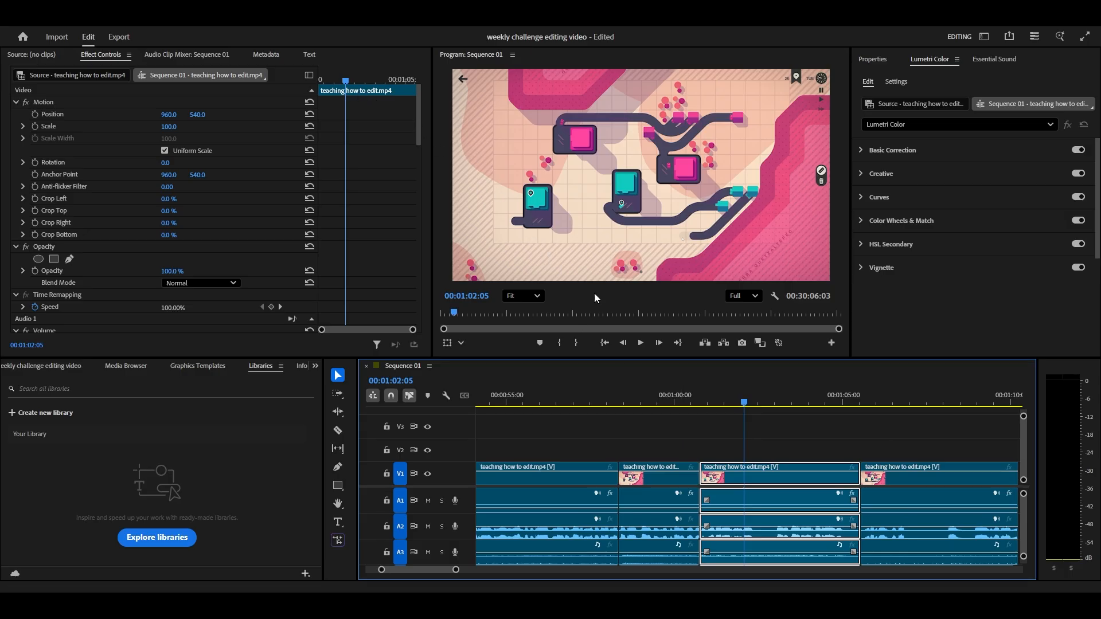
{"action": "left_click_drag", "start_coordinate": [740, 402], "coordinate": [771, 406]}
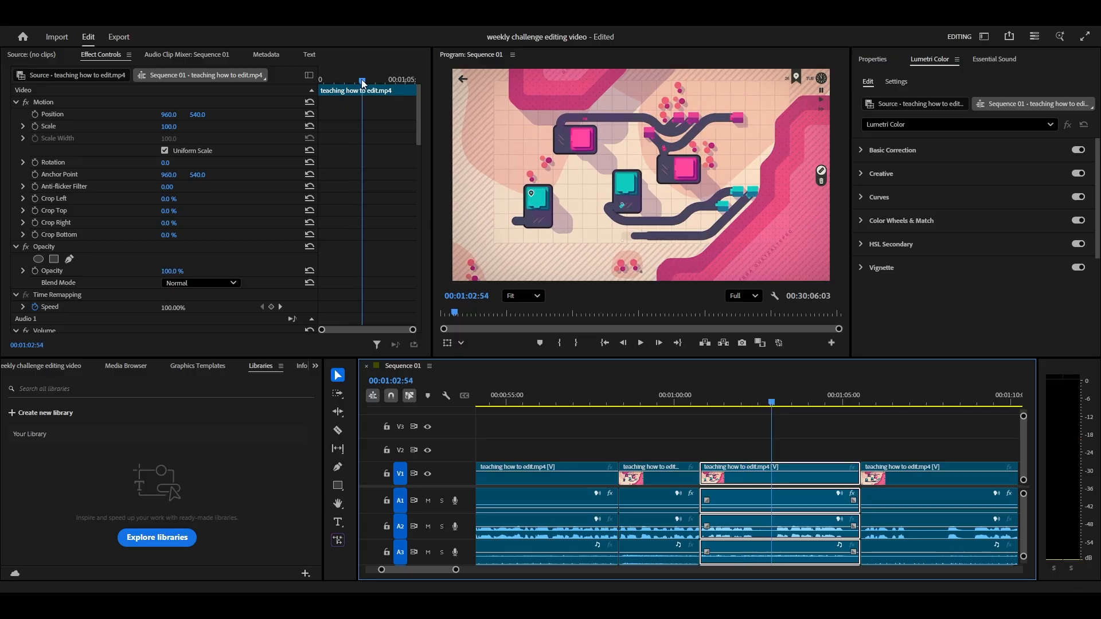
{"action": "left_click_drag", "start_coordinate": [364, 82], "coordinate": [320, 82]}
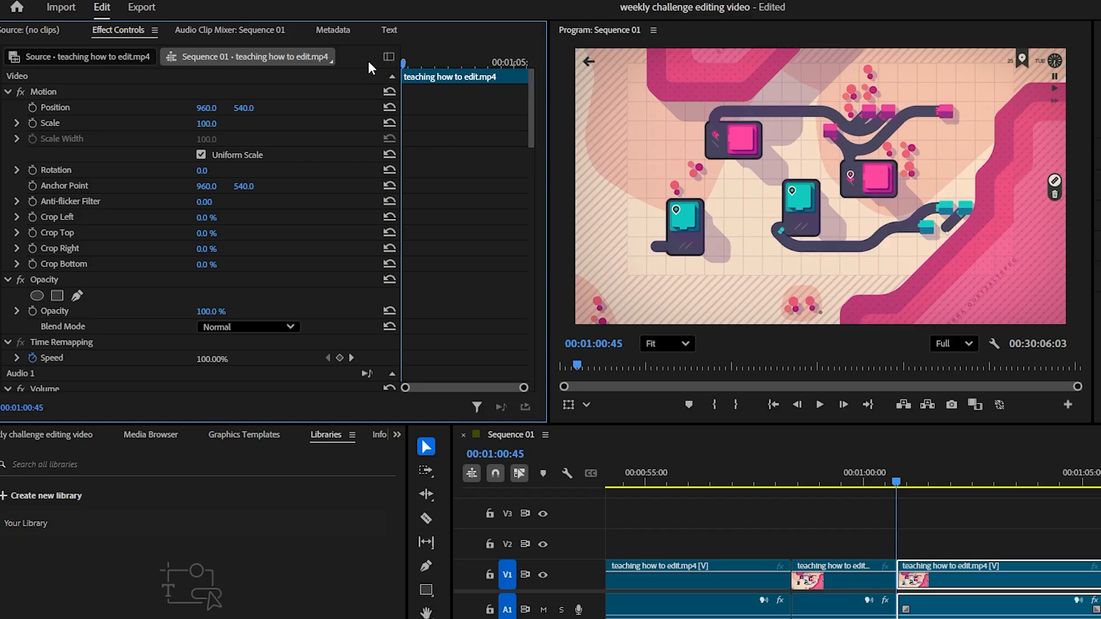
{"action": "left_click", "coordinate": [206, 123]}
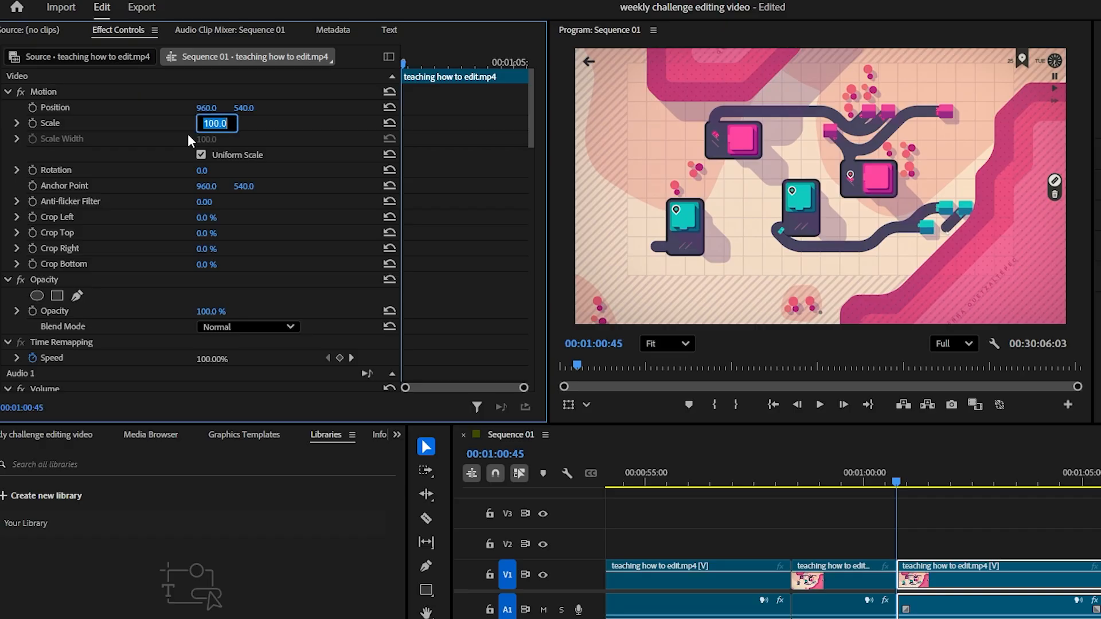
{"action": "type", "text": "200"}
{"action": "key", "text": "Return"}
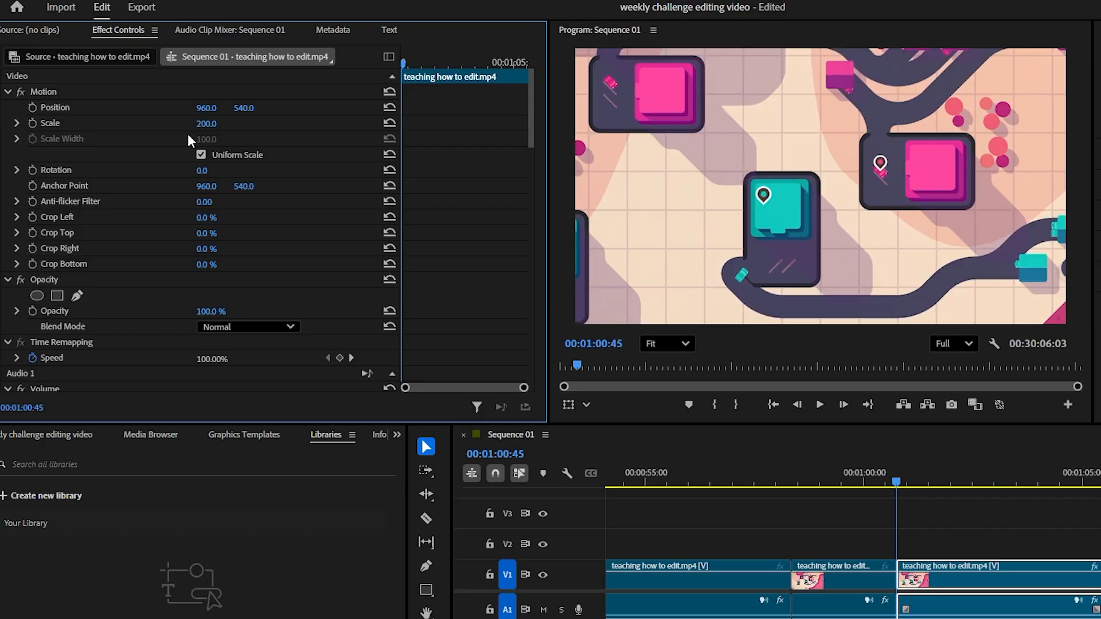
- Reframe the zoomed segment on the road's end, with the anchor point there at 1445.8, 706.4 and Position at 989.2, 554.6
{"action": "left_click", "coordinate": [143, 107]}
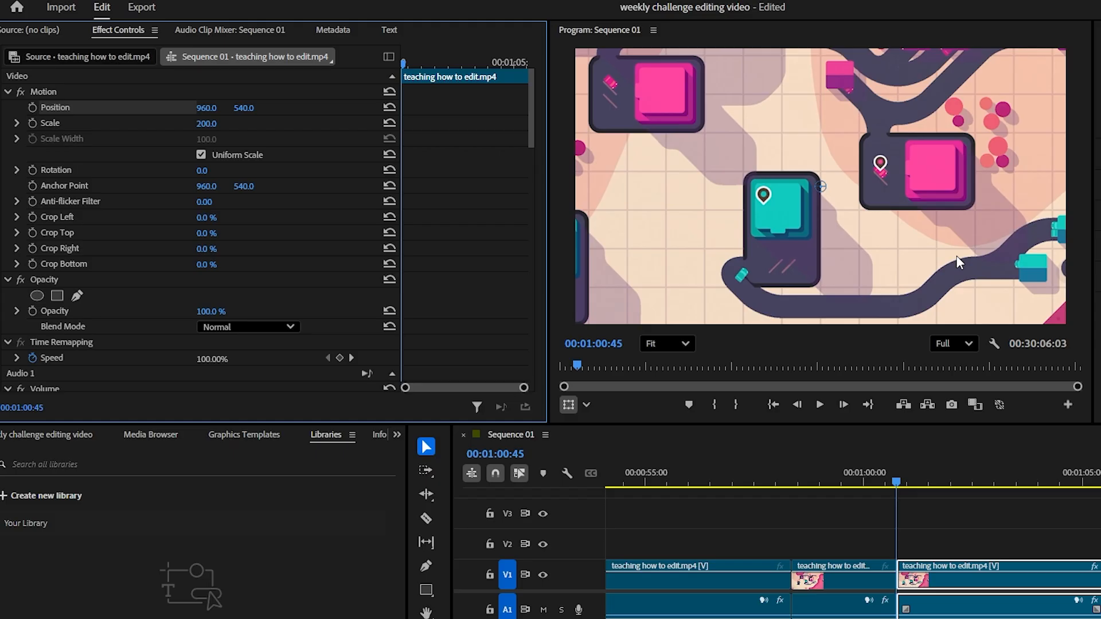
{"action": "left_click_drag", "start_coordinate": [956, 256], "coordinate": [777, 189]}
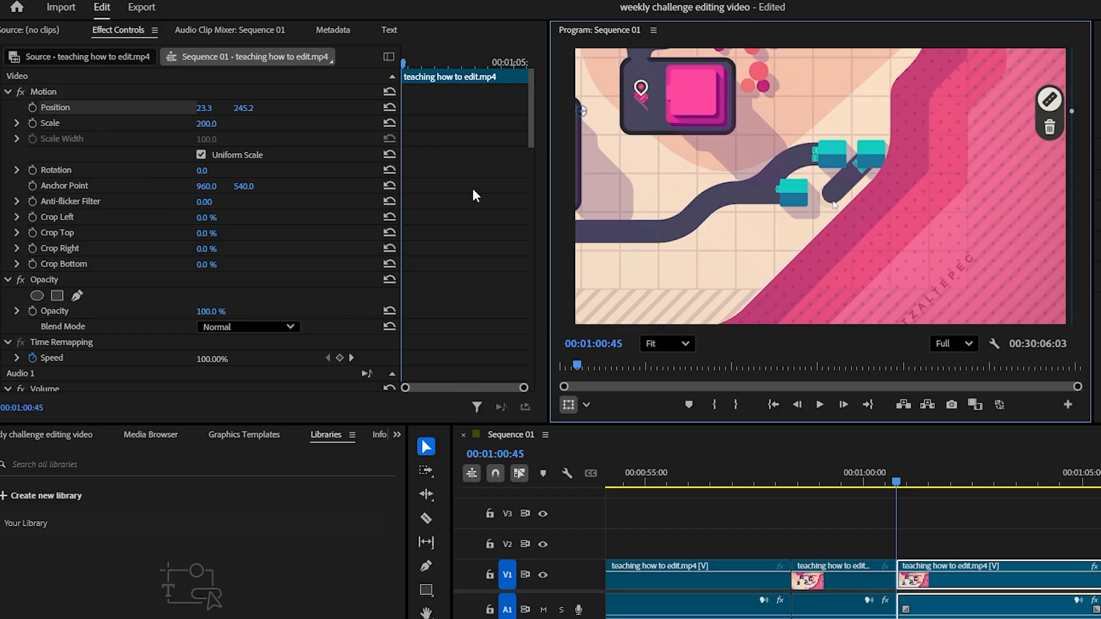
{"action": "left_click_drag", "start_coordinate": [584, 112], "coordinate": [830, 198]}
{"action": "mouse_move", "coordinate": [908, 245]}
{"action": "left_mouse_down"}
{"action": "mouse_move", "coordinate": [915, 233]}
{"action": "mouse_move", "coordinate": [895, 238]}
{"action": "mouse_move", "coordinate": [906, 239]}
{"action": "left_mouse_up"}
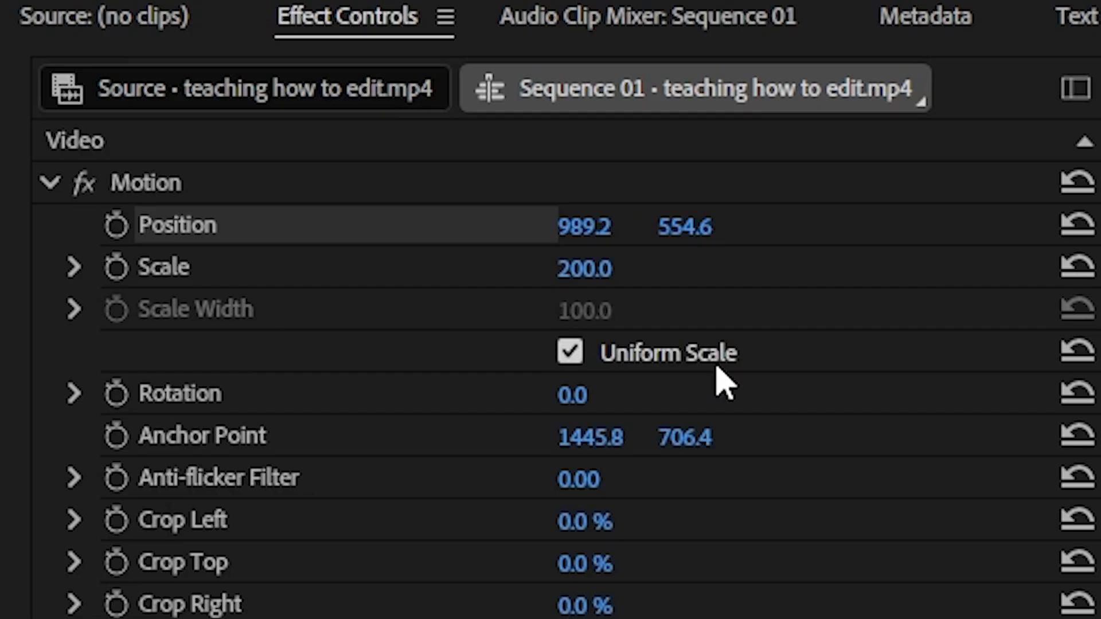
- Add Position keyframes at 00:01:00:45 and 00:01:01:00, then follow the road's end with Position 1248.9, 350.3 at 00:01:01:47
{"action": "left_click", "coordinate": [116, 224]}
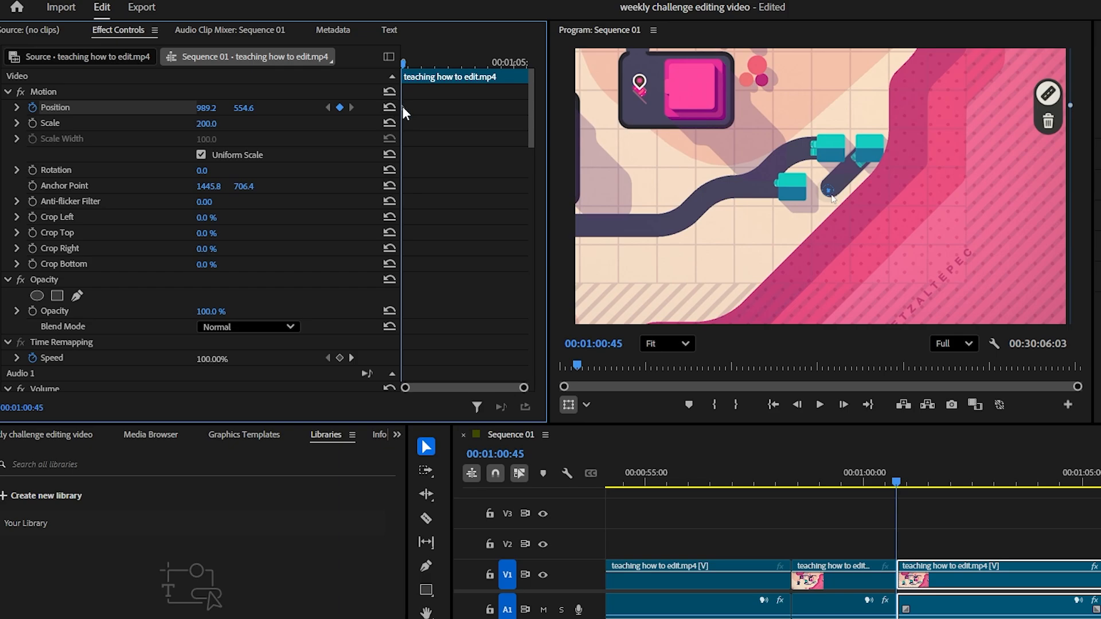
{"action": "left_click_drag", "start_coordinate": [896, 484], "coordinate": [907, 486]}
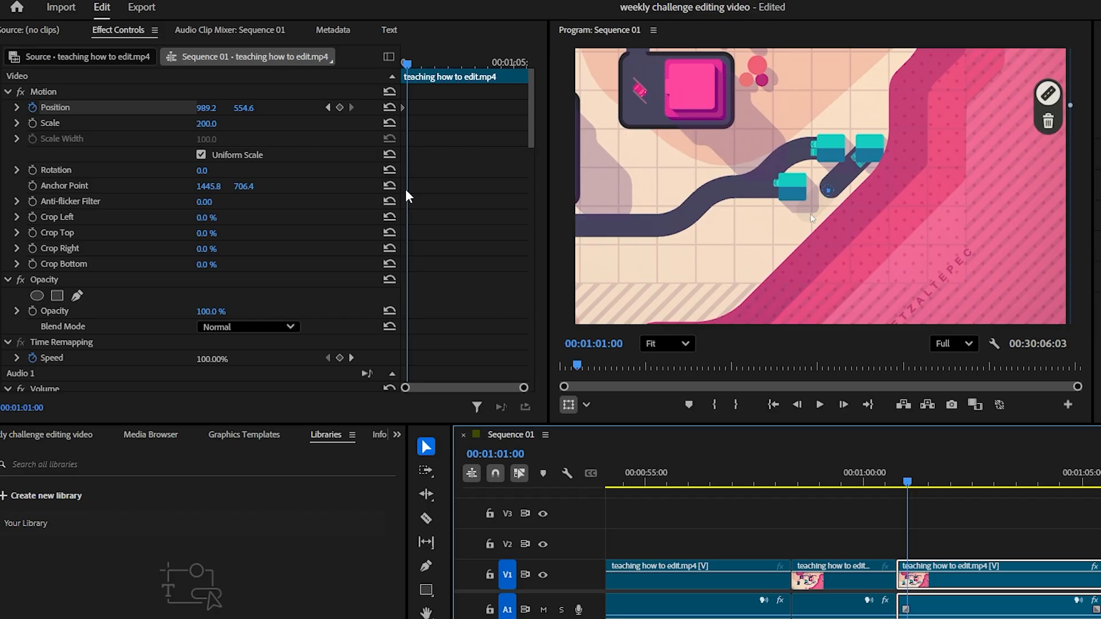
{"action": "left_click", "coordinate": [341, 109]}
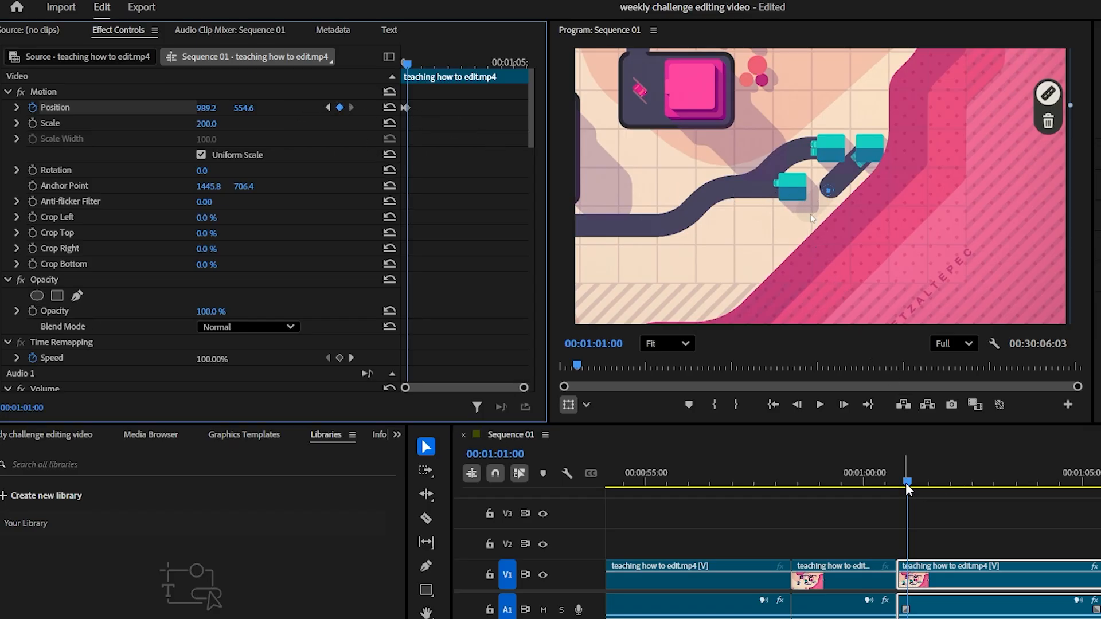
{"action": "left_click_drag", "start_coordinate": [907, 485], "coordinate": [944, 483]}
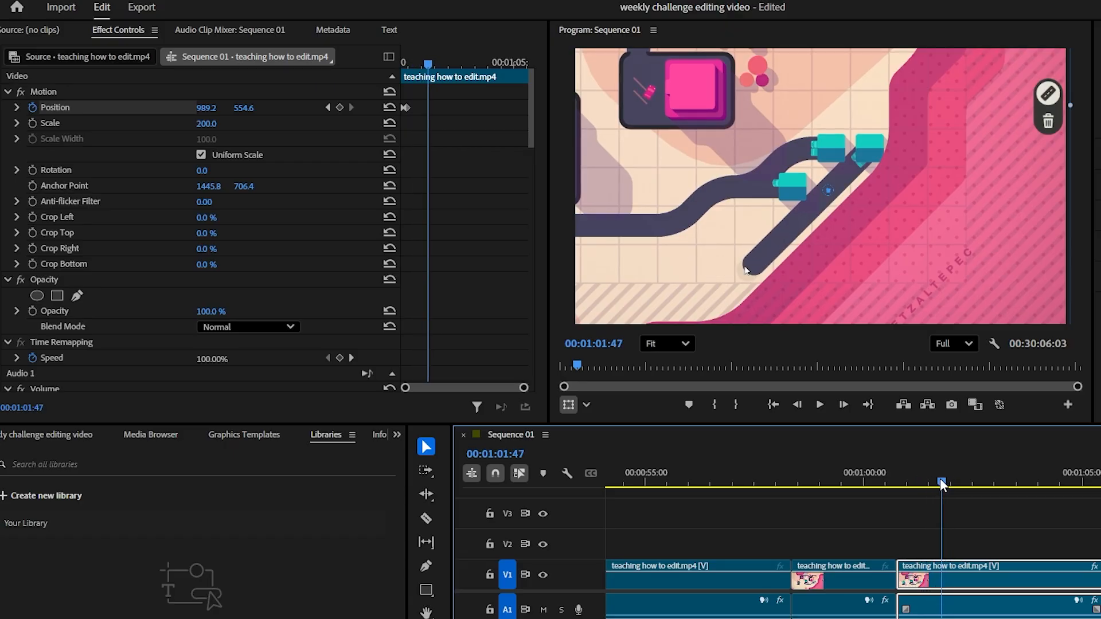
{"action": "left_click_drag", "start_coordinate": [845, 262], "coordinate": [912, 217]}
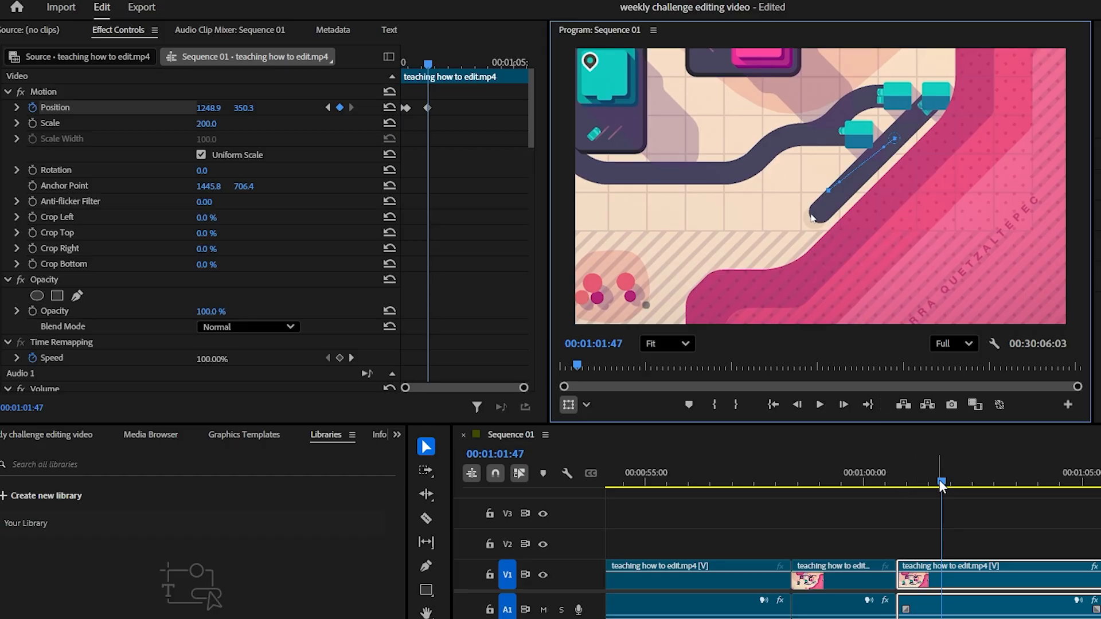
- Keep following the road's end with Position keyframes of 2156.4, 335.7 at 00:01:03:03 and 2888.8, 329.8 at 00:01:04:14
{"action": "left_click_drag", "start_coordinate": [946, 480], "coordinate": [997, 485]}
{"action": "left_click_drag", "start_coordinate": [753, 249], "coordinate": [986, 245]}
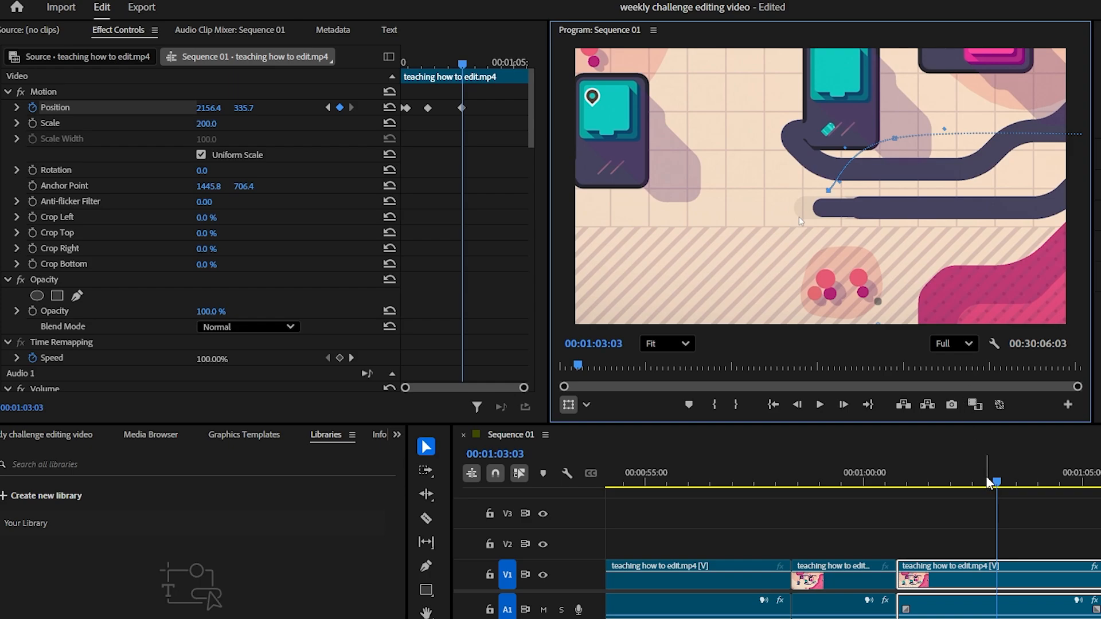
{"action": "left_click_drag", "start_coordinate": [1001, 487], "coordinate": [1054, 486]}
{"action": "left_click_drag", "start_coordinate": [722, 244], "coordinate": [907, 242]}
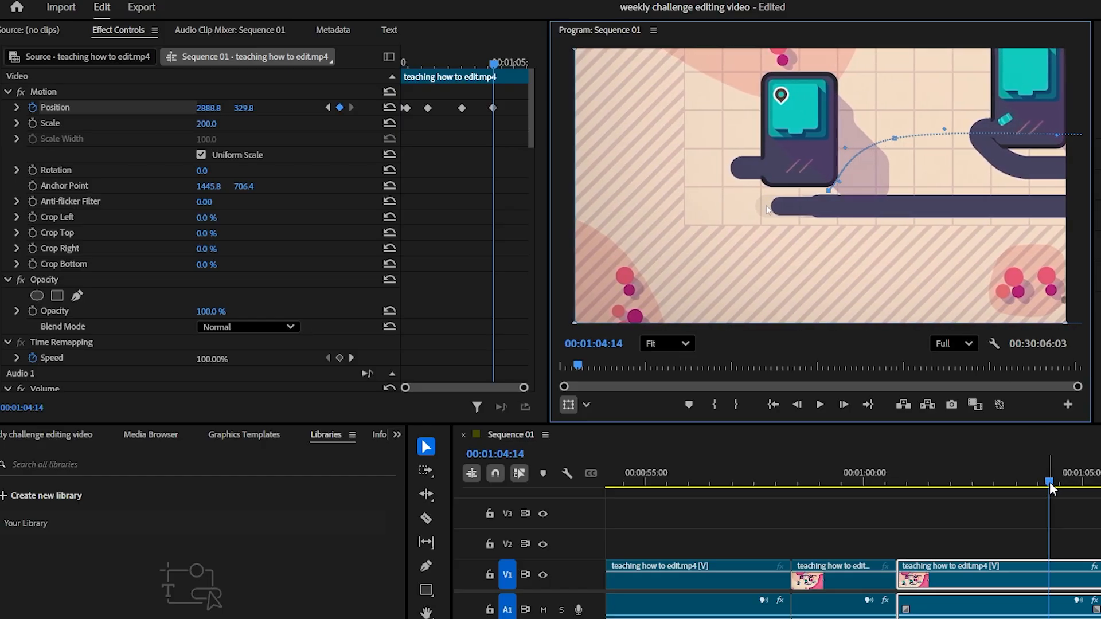
- Set Position to 2882.9, 487.5 at 00:01:04:43 and add a holding Position keyframe at 00:01:05:32
{"action": "left_click_drag", "start_coordinate": [1049, 485], "coordinate": [1073, 487]}
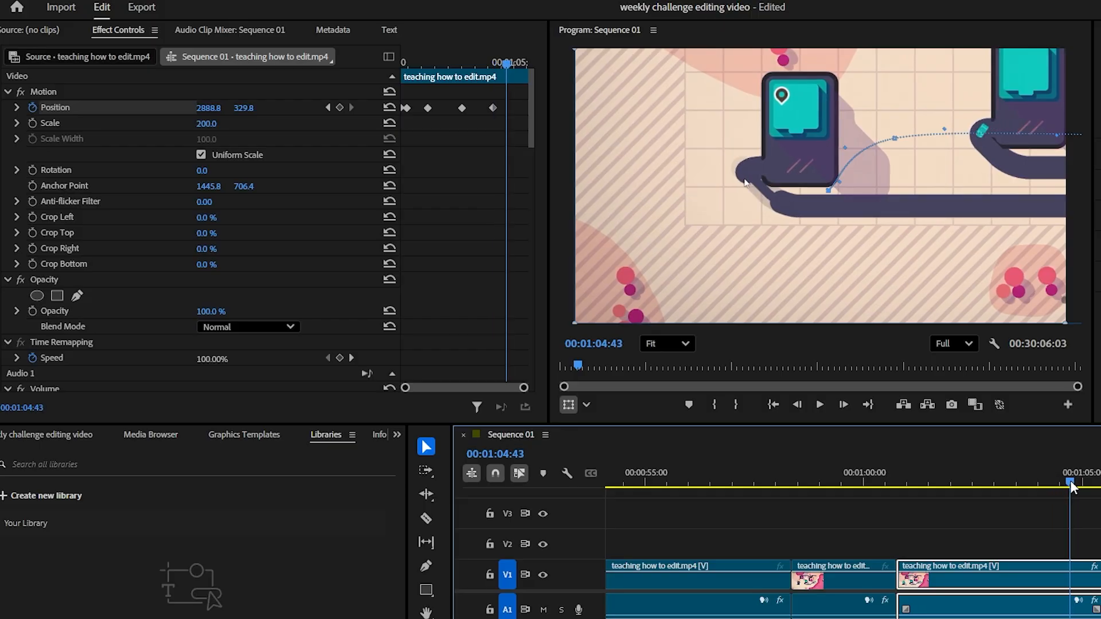
{"action": "left_click_drag", "start_coordinate": [900, 256], "coordinate": [897, 295]}
{"action": "left_click_drag", "start_coordinate": [1070, 482], "coordinate": [1096, 483]}
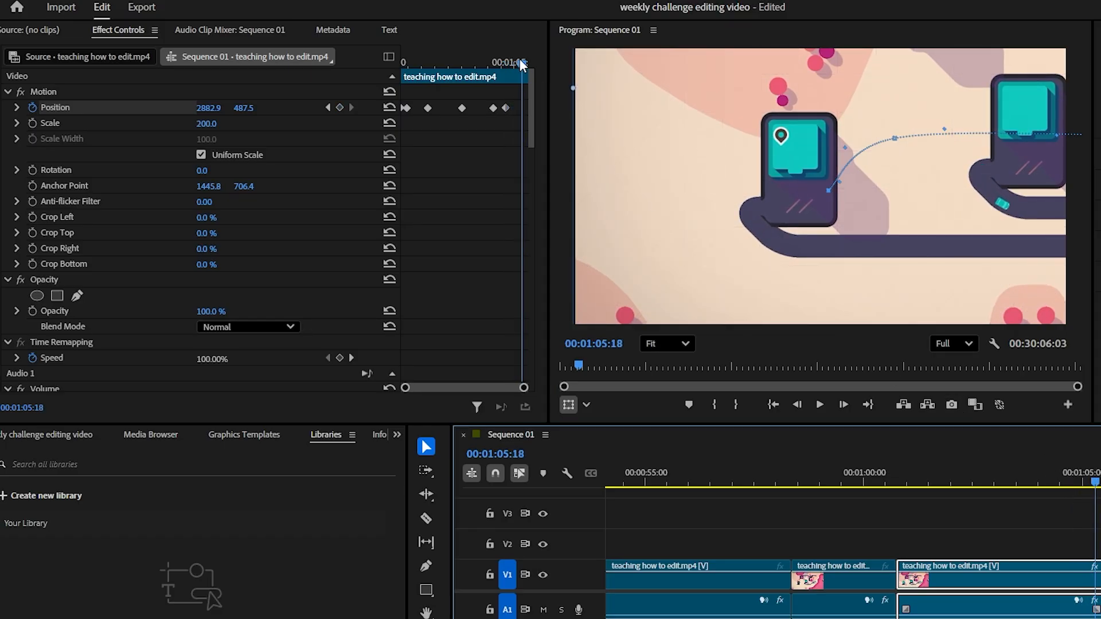
{"action": "left_click_drag", "start_coordinate": [522, 64], "coordinate": [546, 75]}
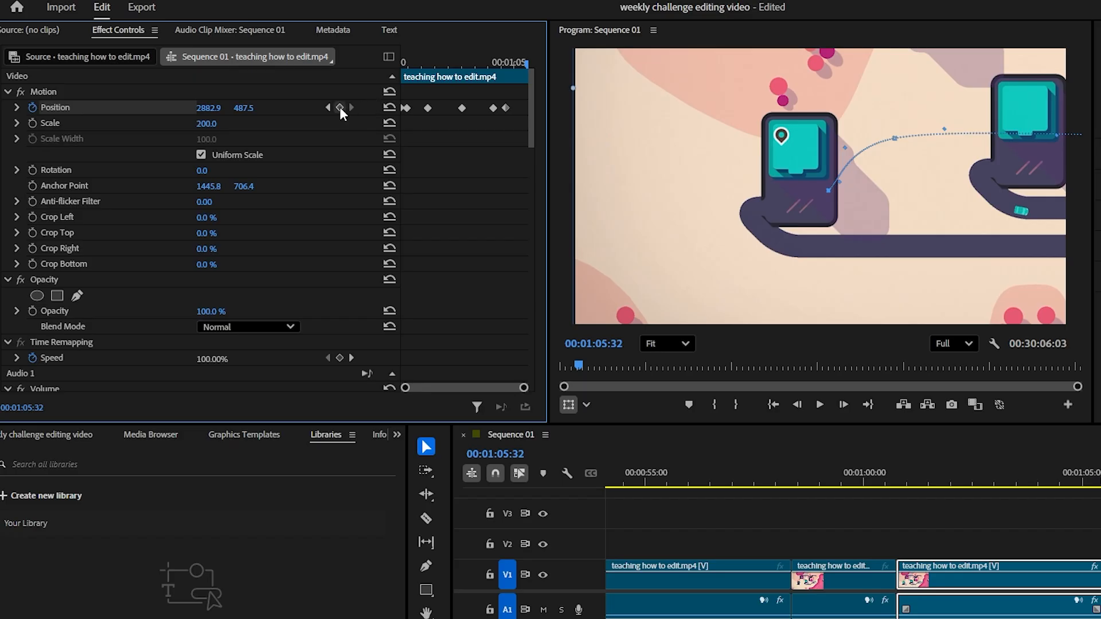
{"action": "left_click", "coordinate": [340, 108]}
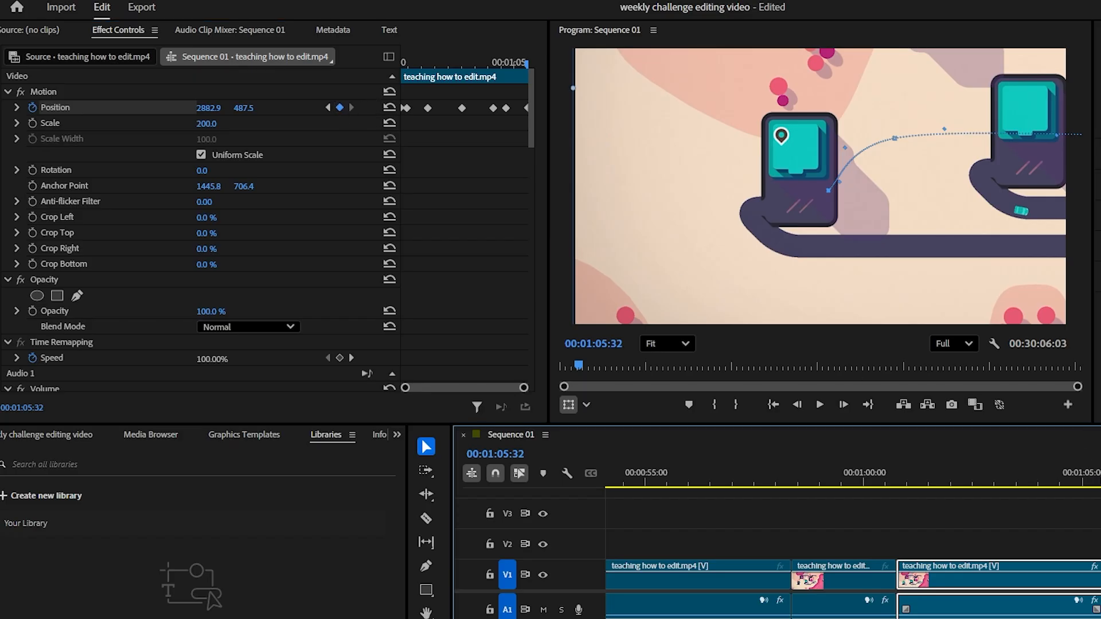
- Play the zoomed segment from just before its start to check how the Position animation follows the road
{"action": "left_click_drag", "start_coordinate": [1090, 485], "coordinate": [866, 487]}
{"action": "key", "text": "space"}
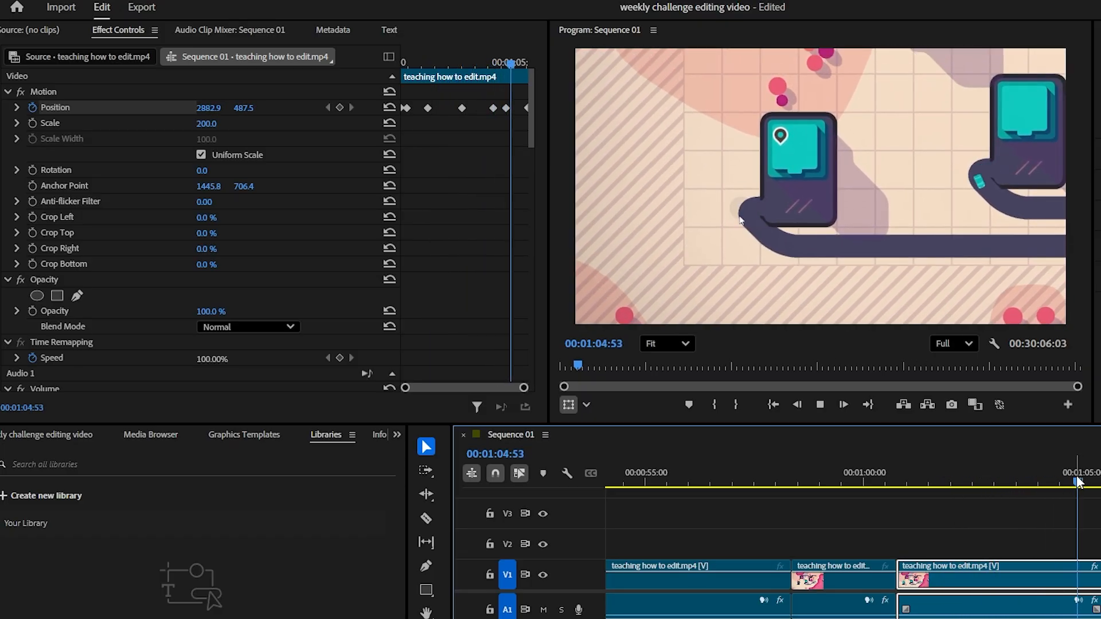
{"action": "key", "text": "space"}
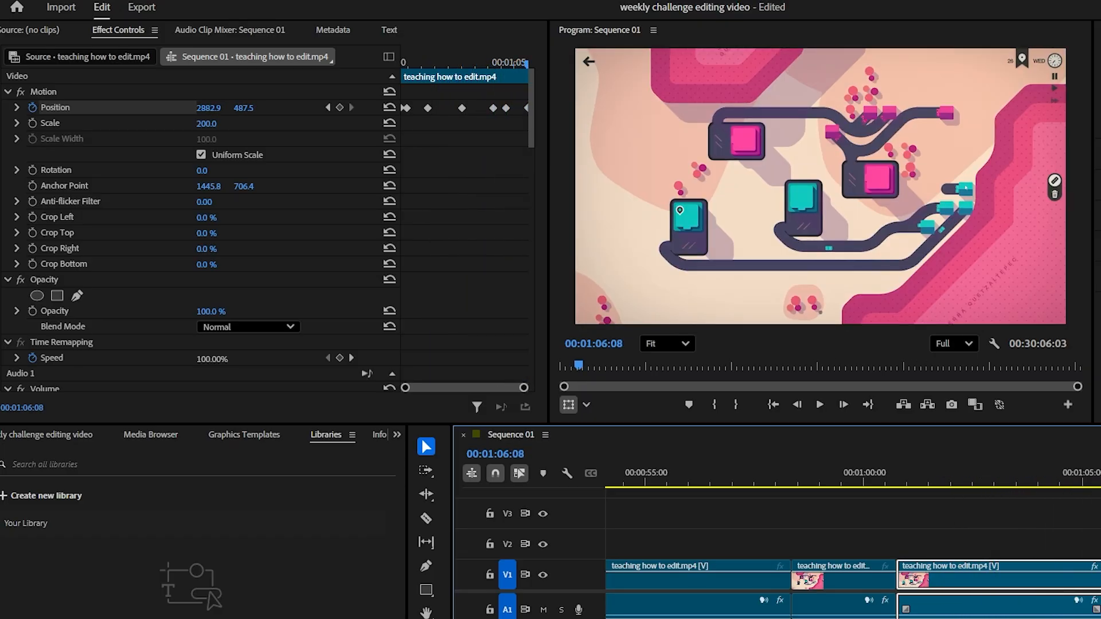
{"action": "left_click", "coordinate": [890, 486]}
{"action": "key", "text": "space"}
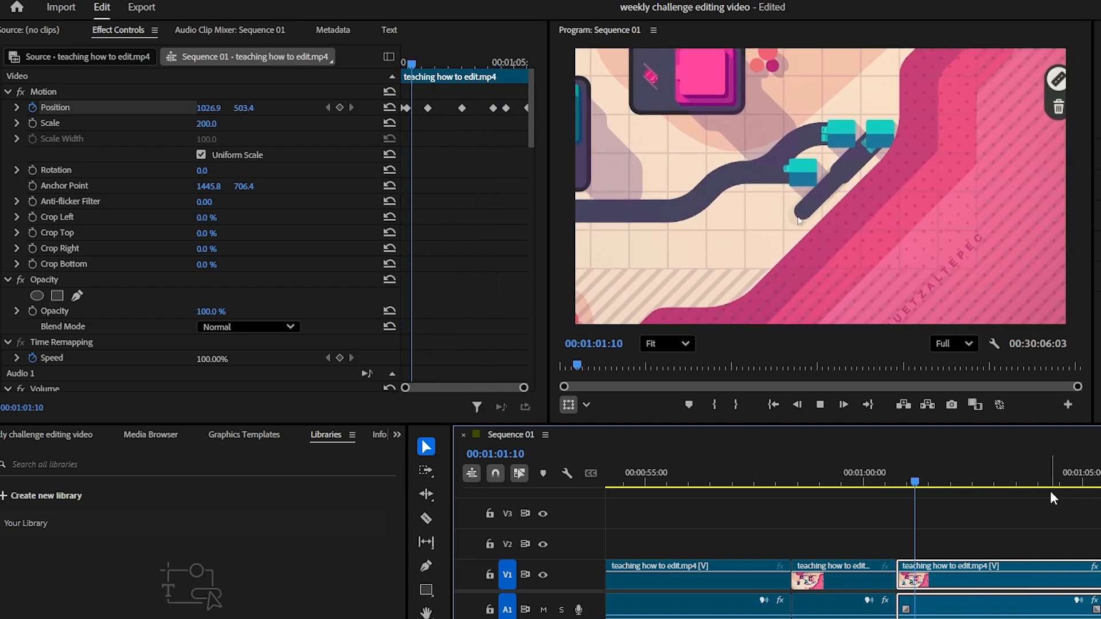
{"action": "left_click_drag", "start_coordinate": [1051, 491], "coordinate": [901, 506]}
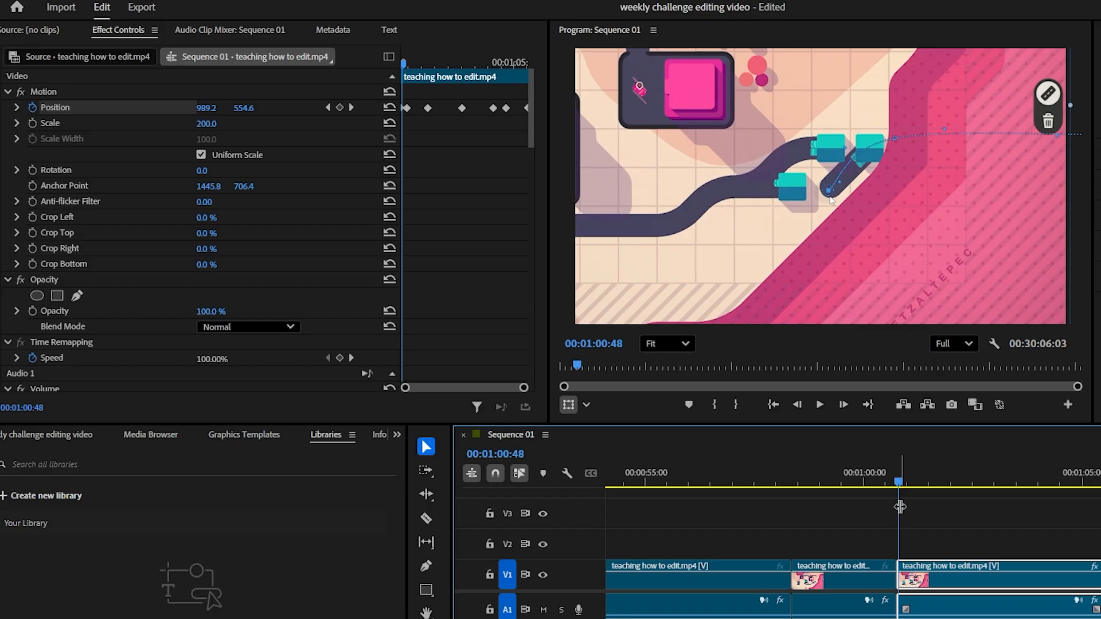
- Remove the segment's Position keyframes and turn on Anchor Point keyframing at its start, 00:01:00:45
{"action": "left_click", "coordinate": [527, 107]}
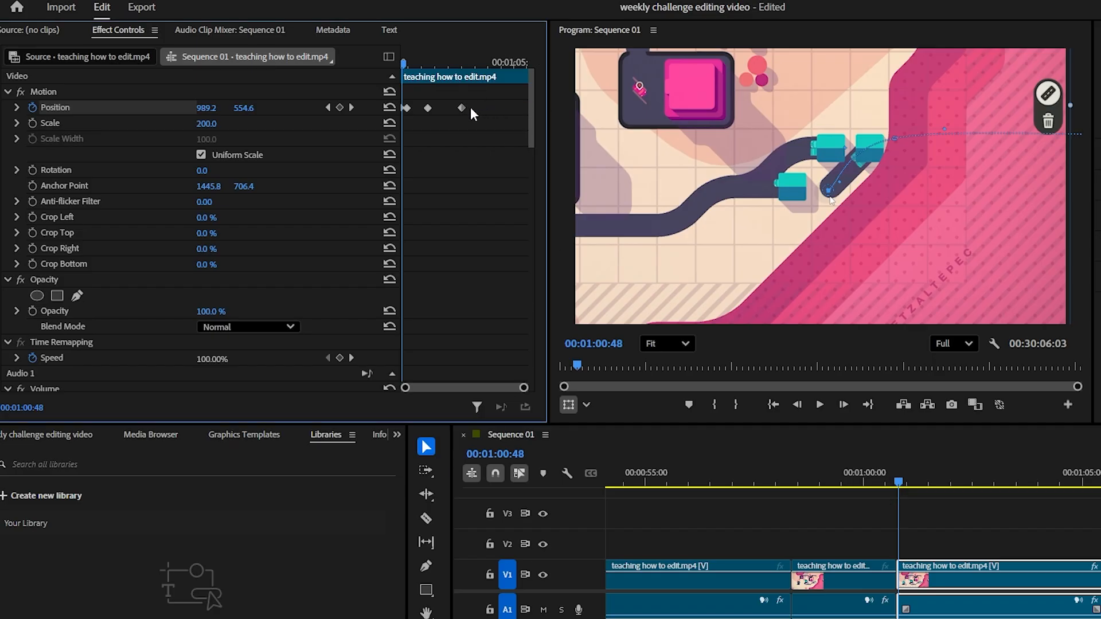
{"action": "left_click", "coordinate": [408, 107]}
{"action": "key", "text": "Delete"}
{"action": "left_click_drag", "start_coordinate": [404, 62], "coordinate": [222, 62]}
{"action": "left_click", "coordinate": [33, 108]}
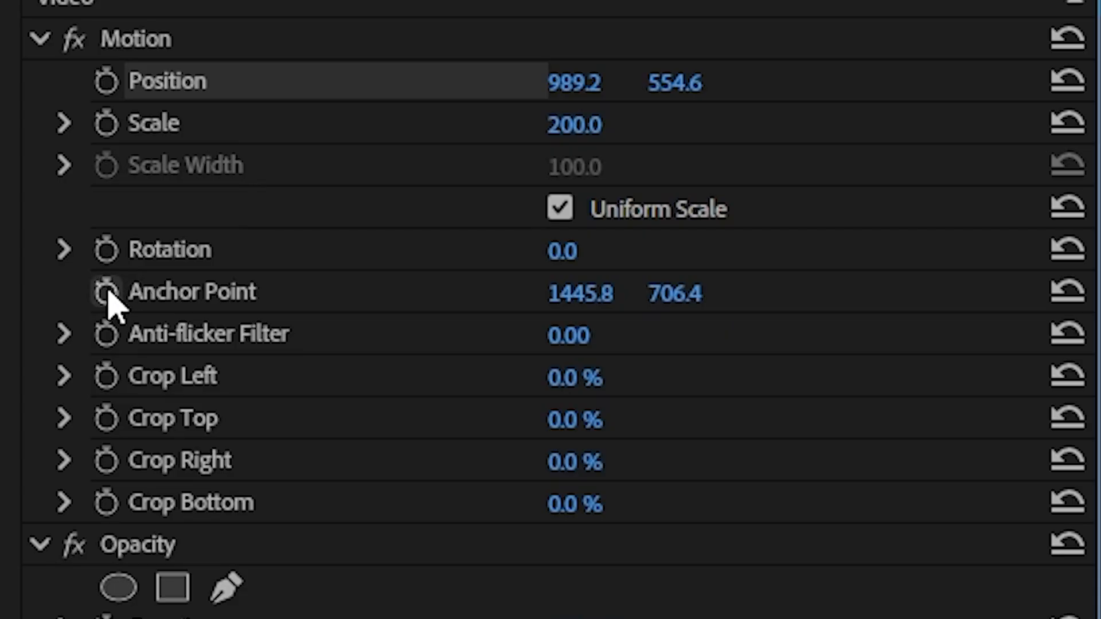
{"action": "left_click", "coordinate": [32, 187]}
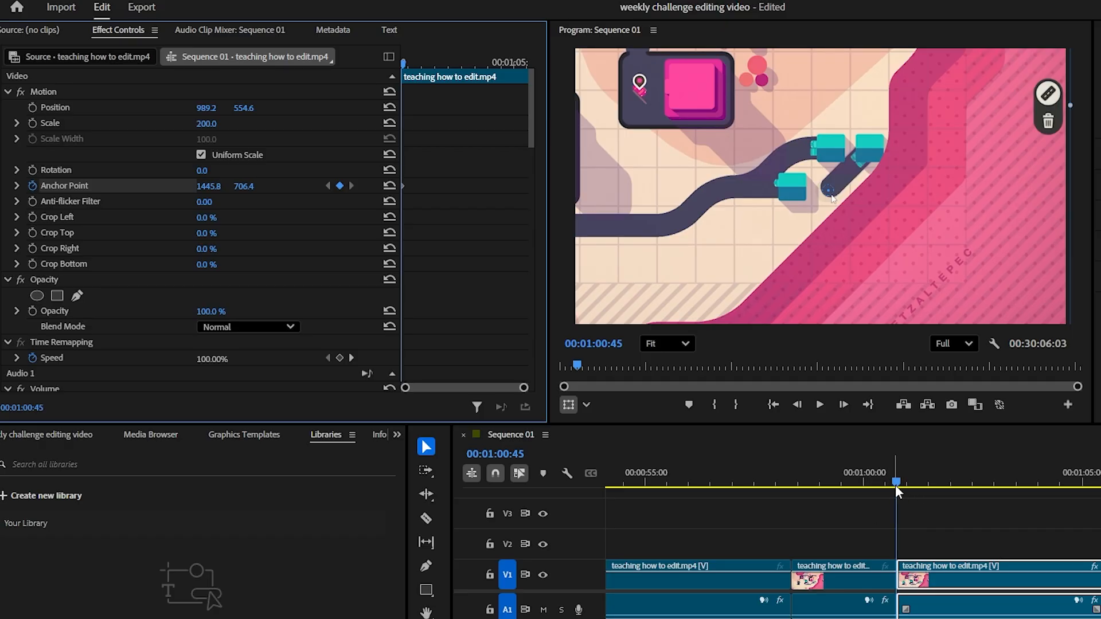
- Add a holding Anchor Point keyframe at 00:01:01:02 and another shortly after it, recentring the view on the growing road's end
{"action": "left_click_drag", "start_coordinate": [897, 484], "coordinate": [911, 487]}
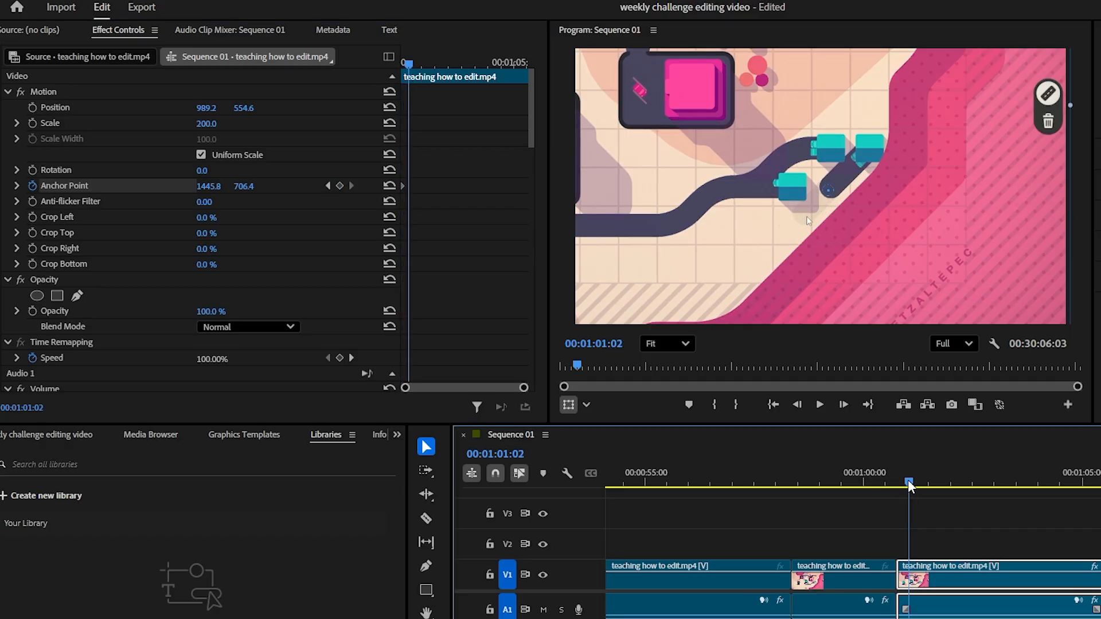
{"action": "left_click", "coordinate": [340, 186]}
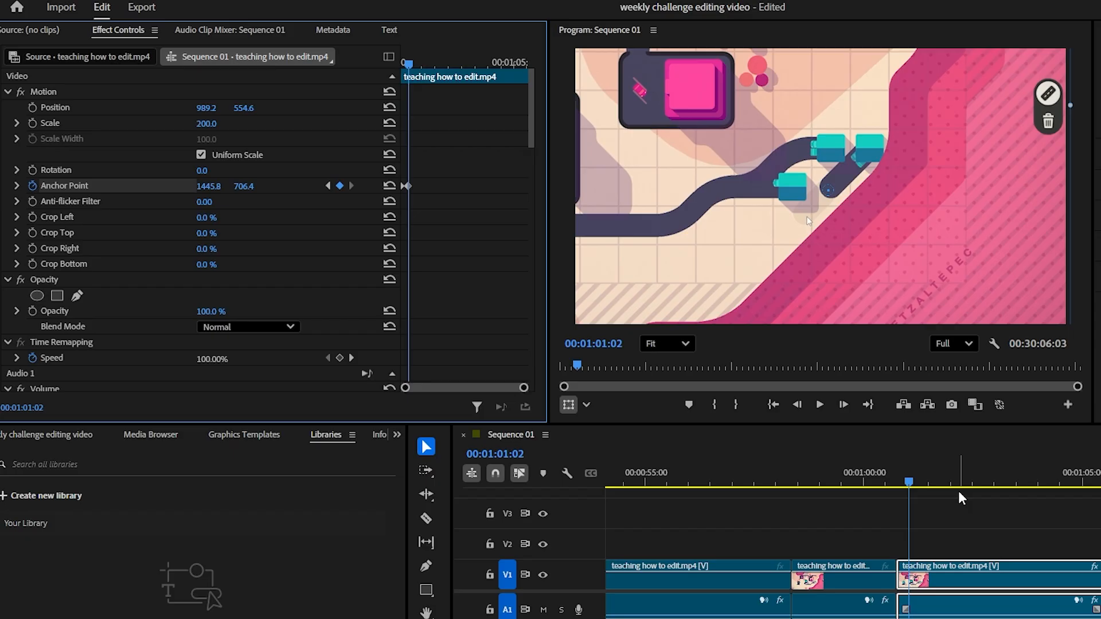
{"action": "left_click_drag", "start_coordinate": [911, 485], "coordinate": [920, 484]}
{"action": "left_click_drag", "start_coordinate": [882, 227], "coordinate": [913, 195]}
{"action": "left_click_drag", "start_coordinate": [859, 159], "coordinate": [826, 196]}
- At 00:01:01:47, follow the road's end with an Anchor Point keyframe of 1305.8, 840.6 and Position at 948.3, 618.8
{"action": "left_click_drag", "start_coordinate": [416, 63], "coordinate": [428, 68]}
{"action": "left_click_drag", "start_coordinate": [876, 253], "coordinate": [906, 233]}
{"action": "left_click_drag", "start_coordinate": [856, 173], "coordinate": [819, 208]}
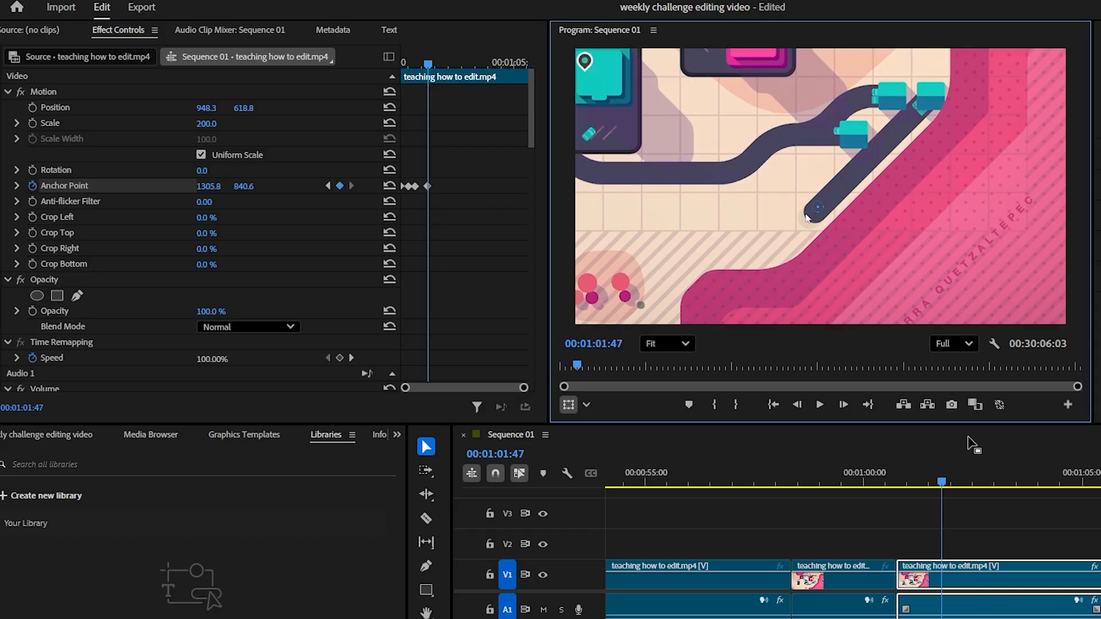
- At 00:01:02:55, lower the Anchor Point's horizontal value in stages to 925 so the view follows the road's end
{"action": "left_click_drag", "start_coordinate": [942, 484], "coordinate": [991, 485]}
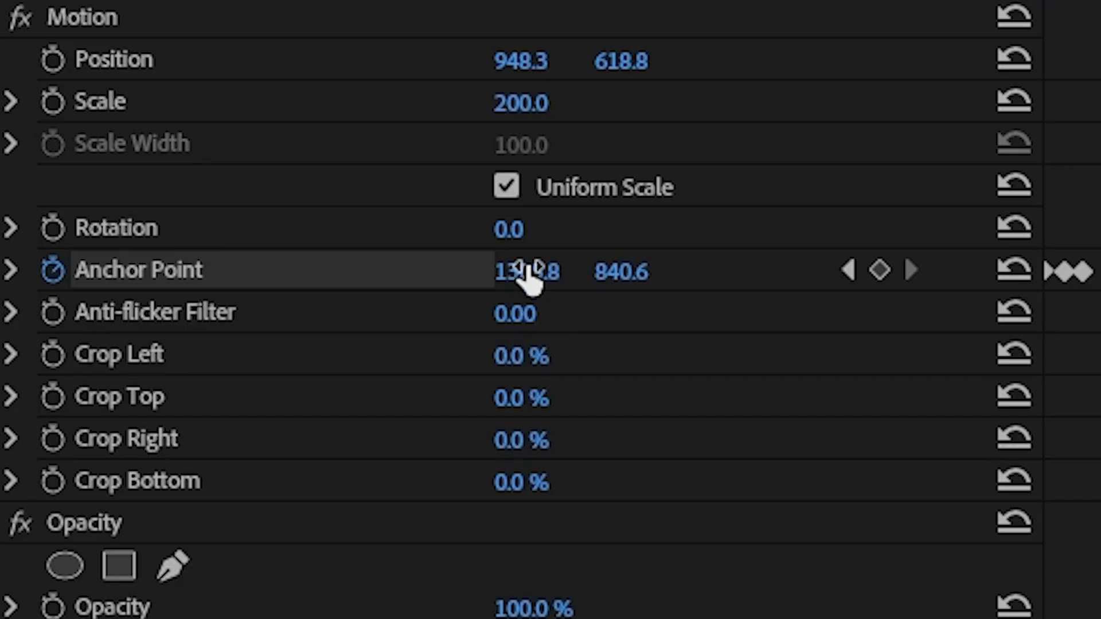
{"action": "left_click", "coordinate": [209, 187]}
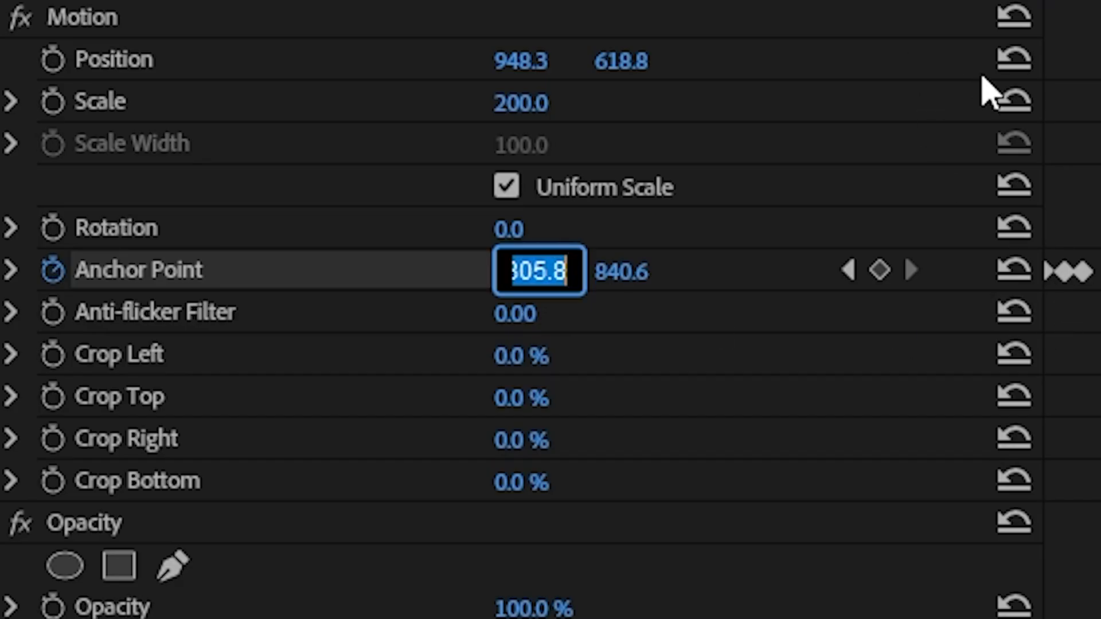
{"action": "type", "text": "1000"}
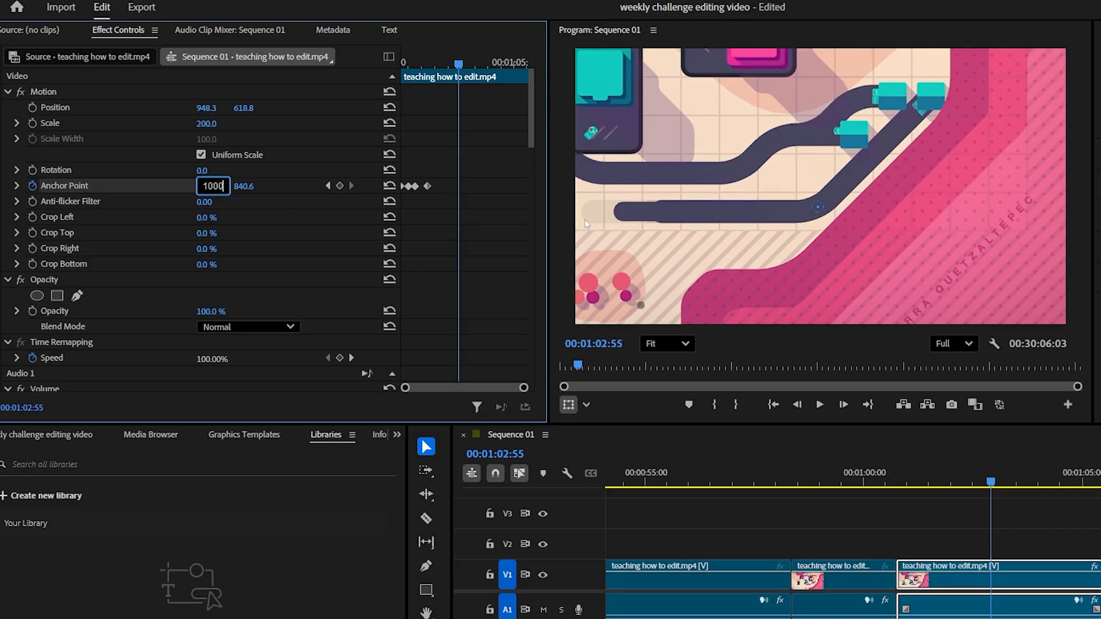
{"action": "key", "text": "Return"}
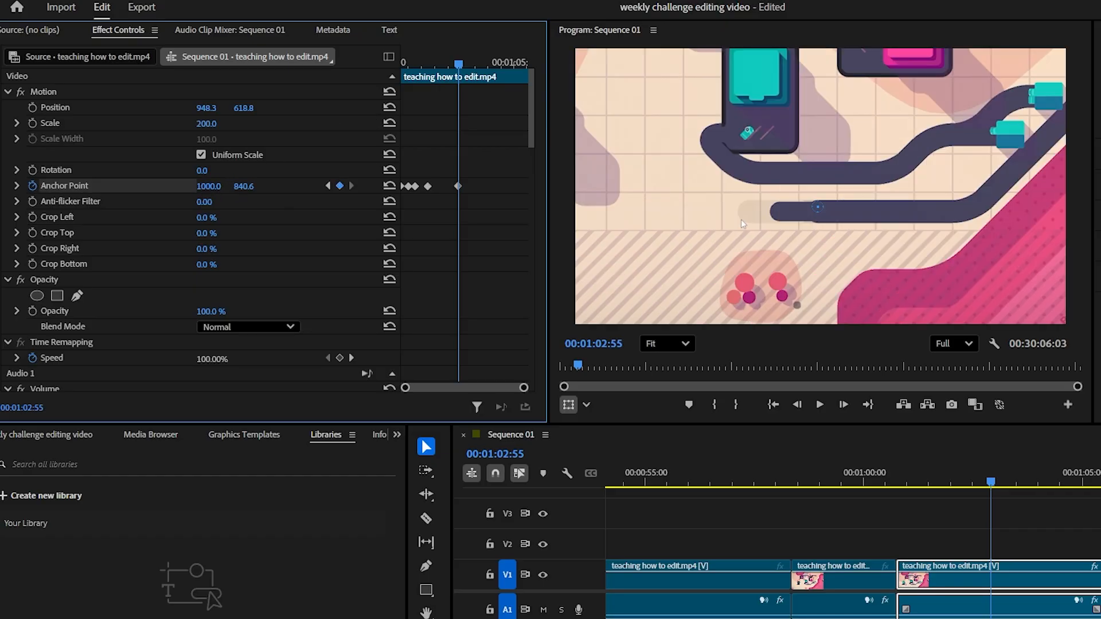
{"action": "left_click", "coordinate": [210, 187]}
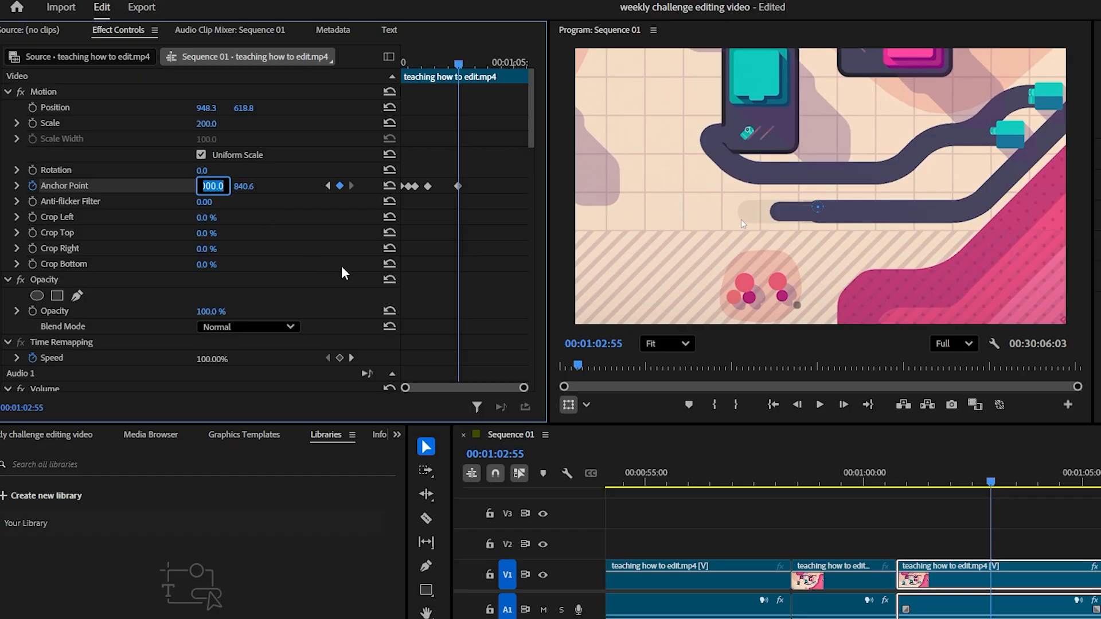
{"action": "type", "text": "950"}
{"action": "key", "text": "Return"}
{"action": "type", "text": "925"}
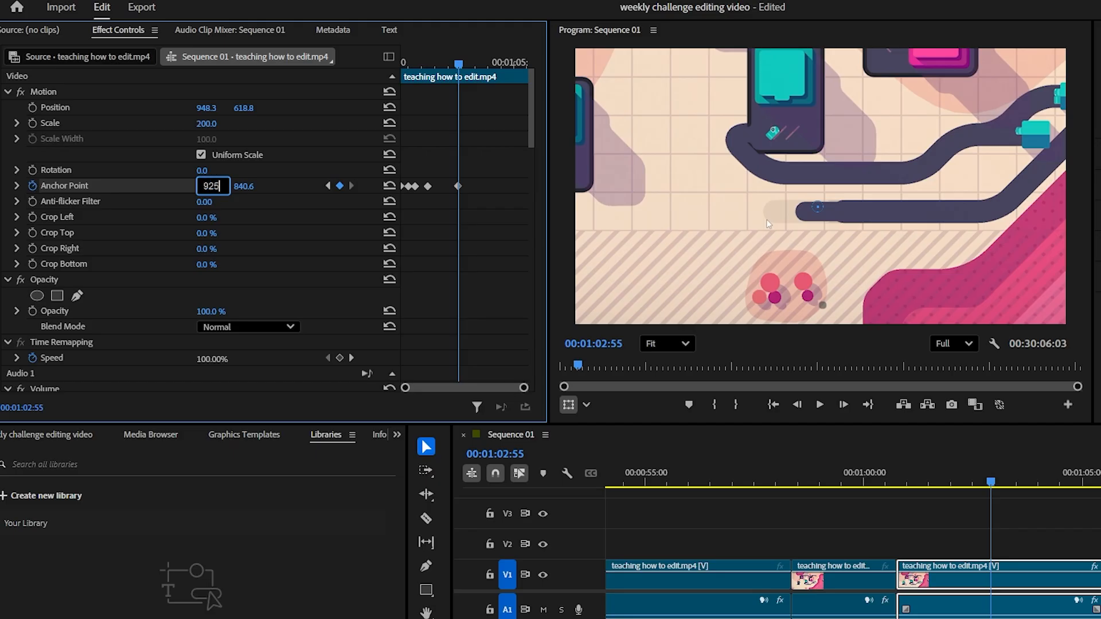
{"action": "key", "text": "Return"}
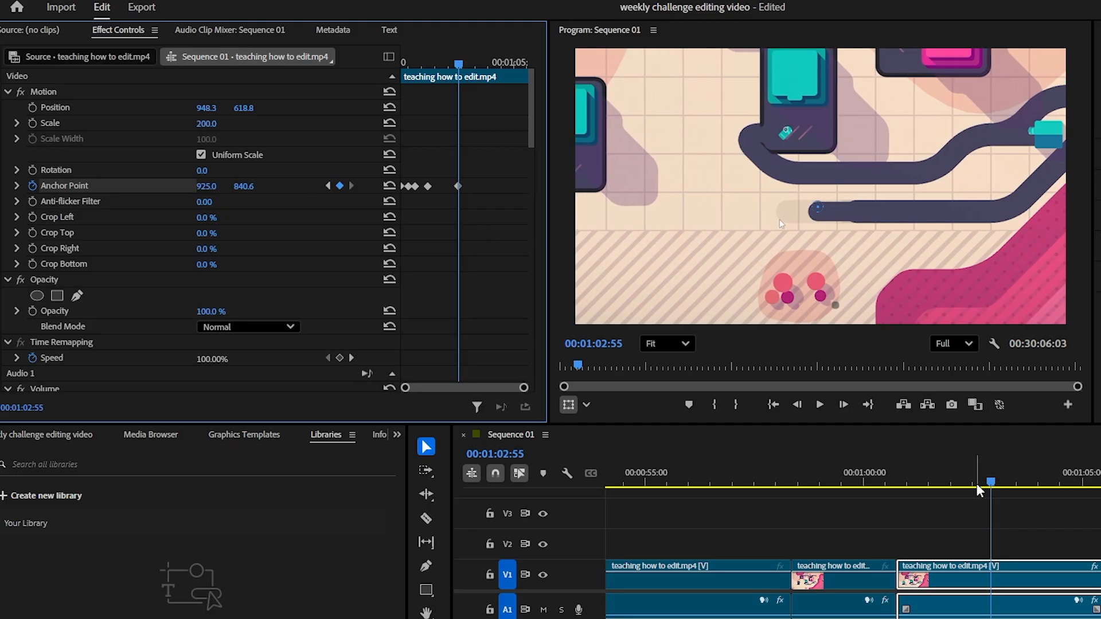
- At 00:01:03:49, lower the Anchor Point's horizontal value in stages to 550 to keep the road's end in view
{"action": "left_click_drag", "start_coordinate": [992, 484], "coordinate": [1031, 485]}
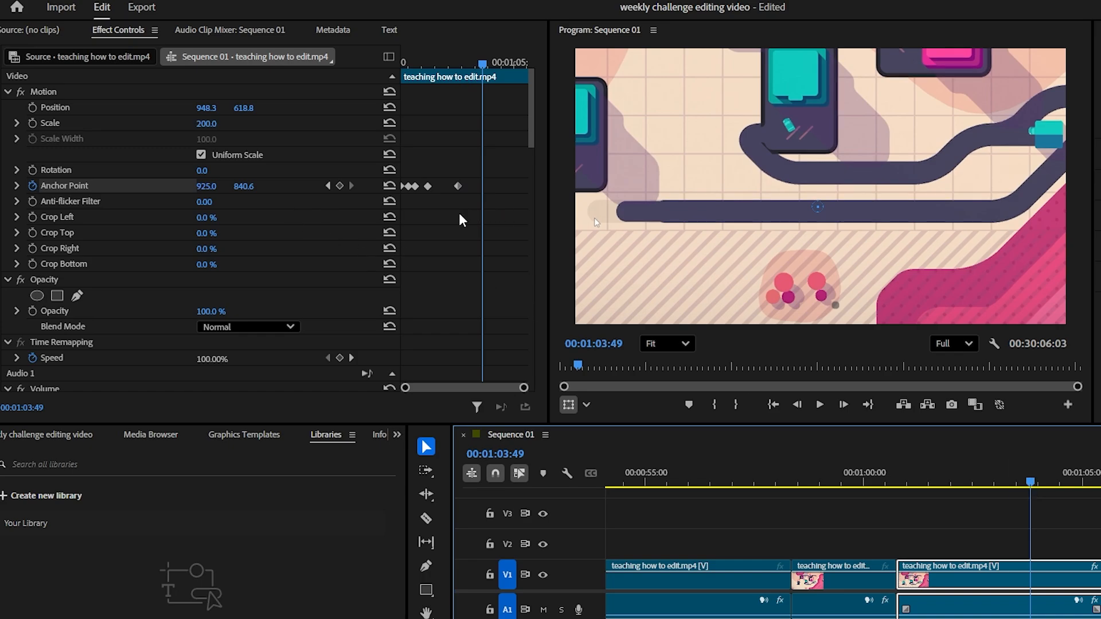
{"action": "left_click", "coordinate": [205, 187]}
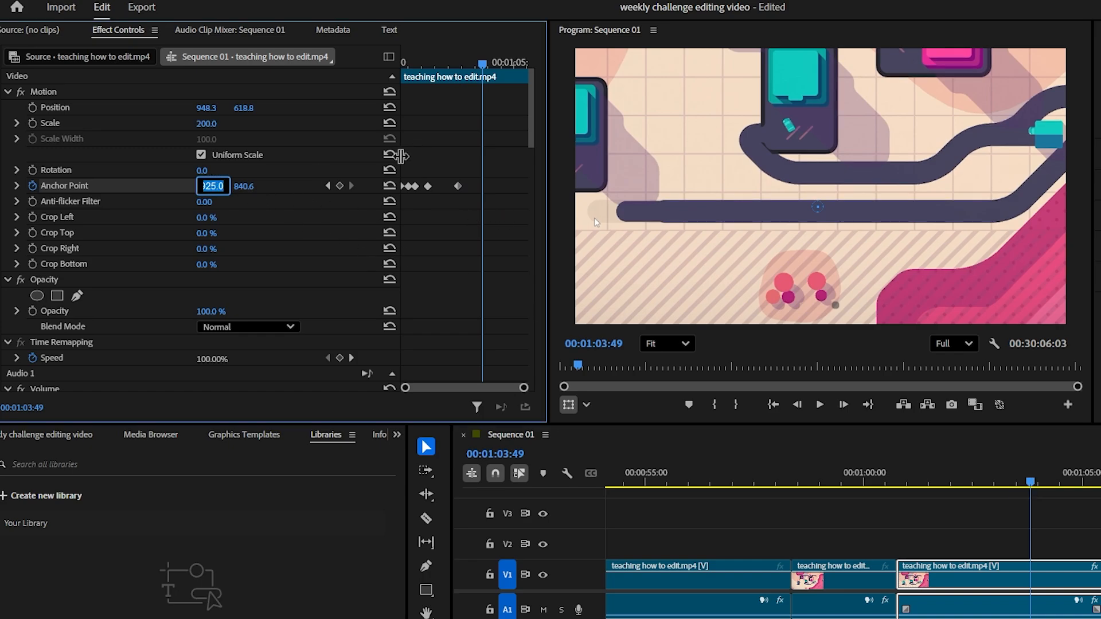
{"action": "type", "text": "800"}
{"action": "key", "text": "Return"}
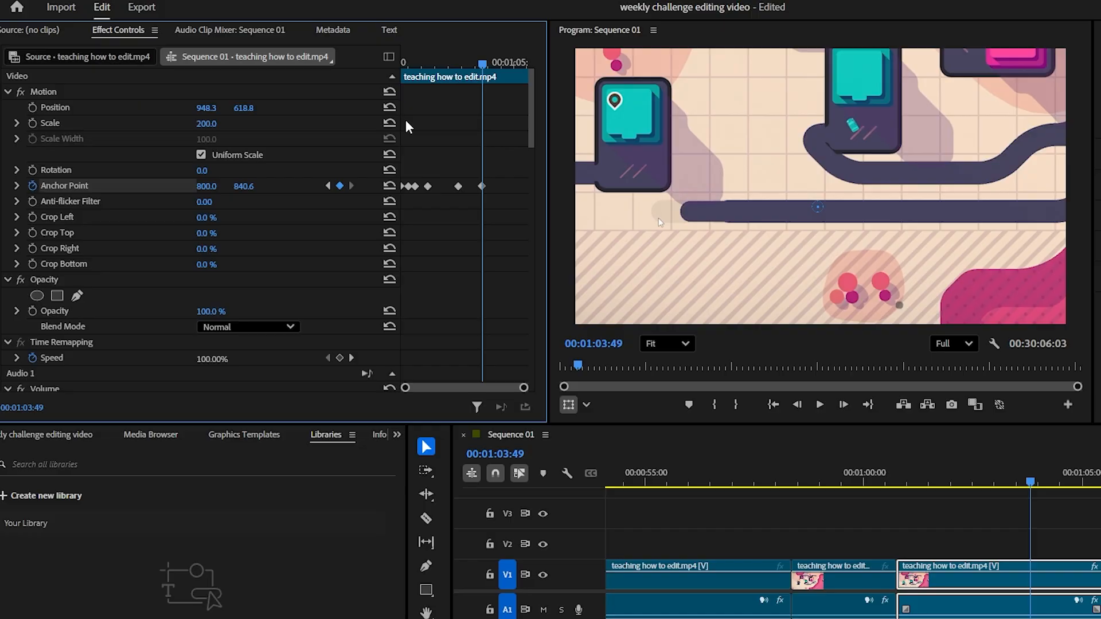
{"action": "left_click", "coordinate": [206, 186]}
{"action": "type", "text": "600"}
{"action": "key", "text": "Return"}
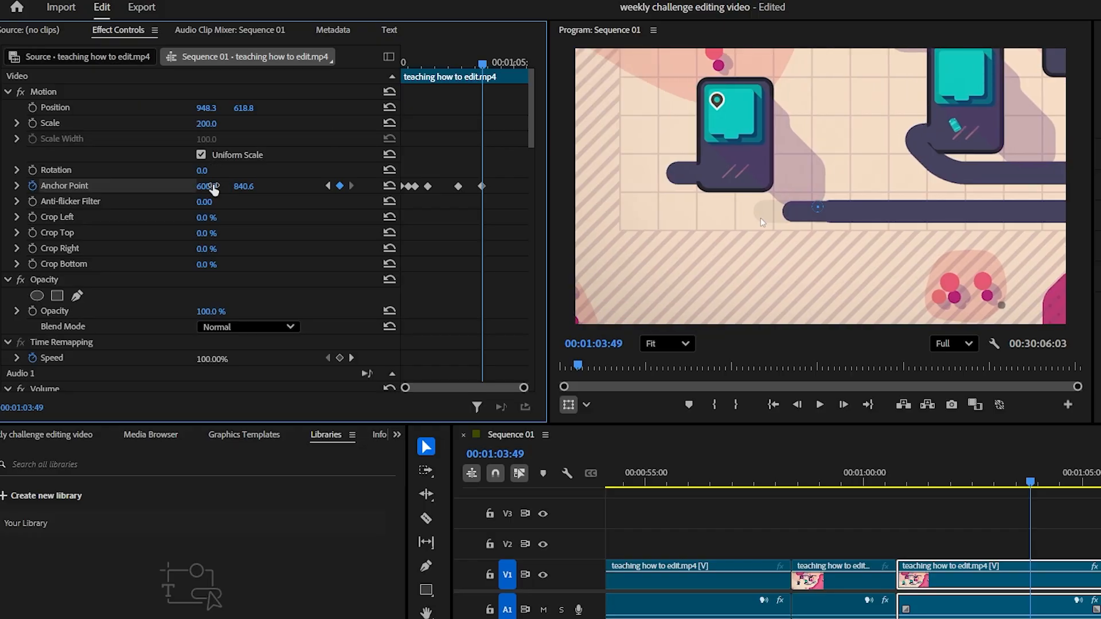
{"action": "left_click", "coordinate": [212, 185]}
{"action": "type", "text": "575"}
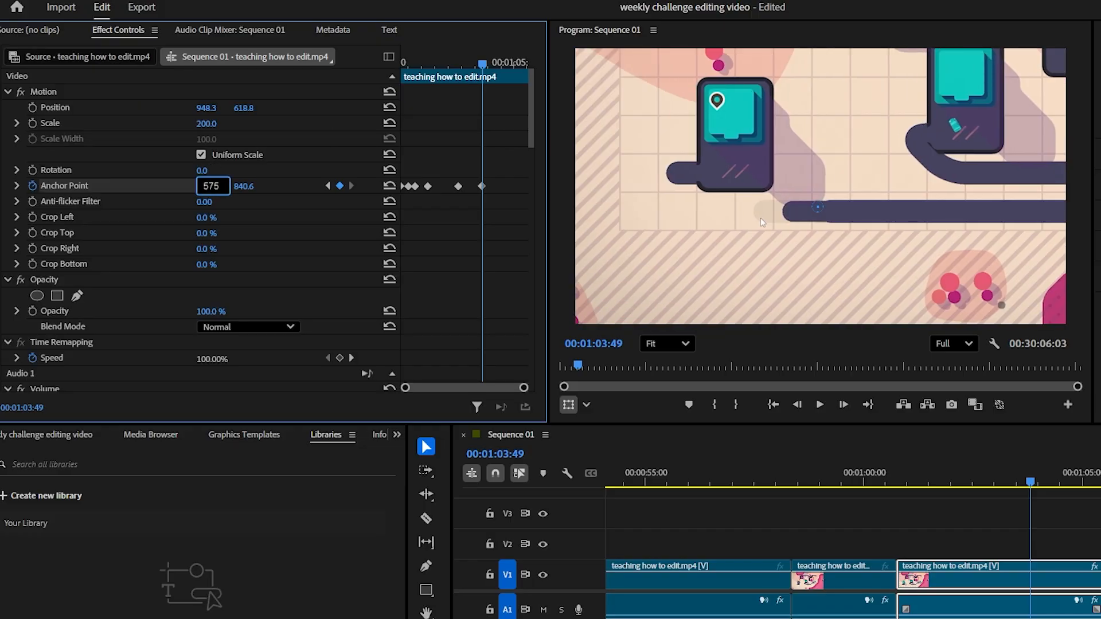
{"action": "key", "text": "Return"}
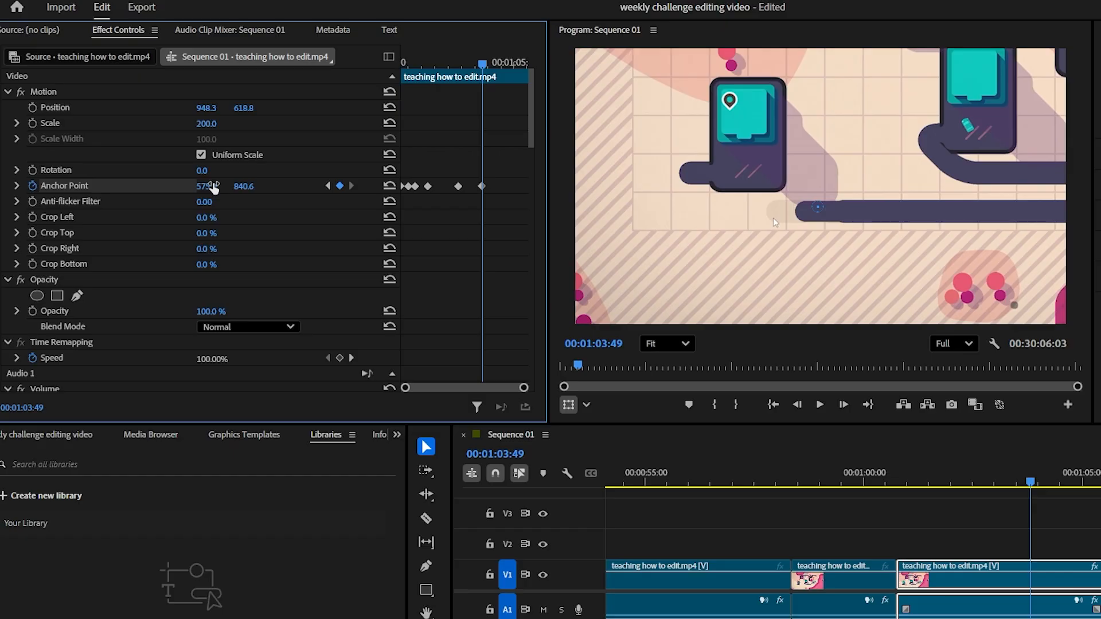
{"action": "left_click", "coordinate": [212, 186]}
{"action": "type", "text": "50"}
{"action": "key", "text": "Return"}
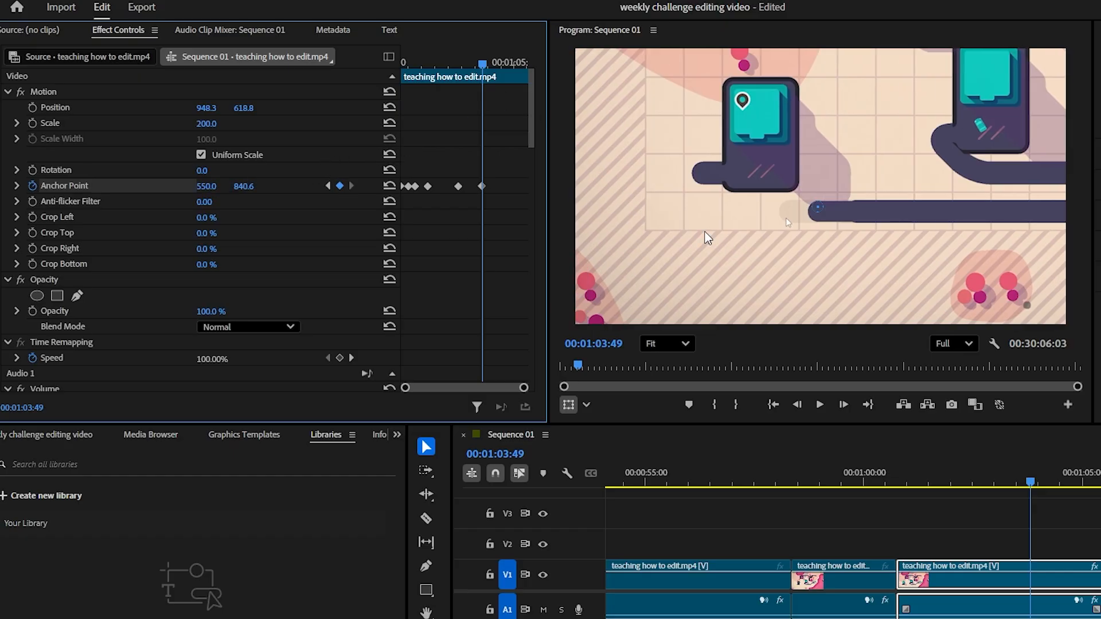
- Set the Anchor Point's horizontal value to 475 at 00:01:04:18 and add a holding Anchor Point keyframe at 00:01:05:32
{"action": "left_click_drag", "start_coordinate": [480, 60], "coordinate": [494, 63]}
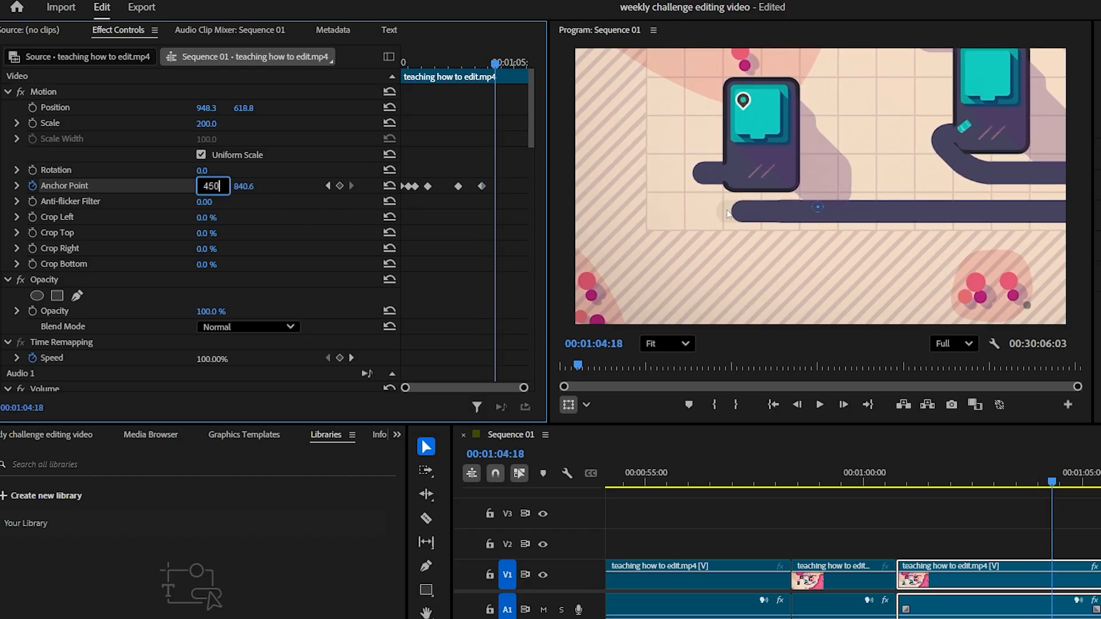
{"action": "key", "text": "Return"}
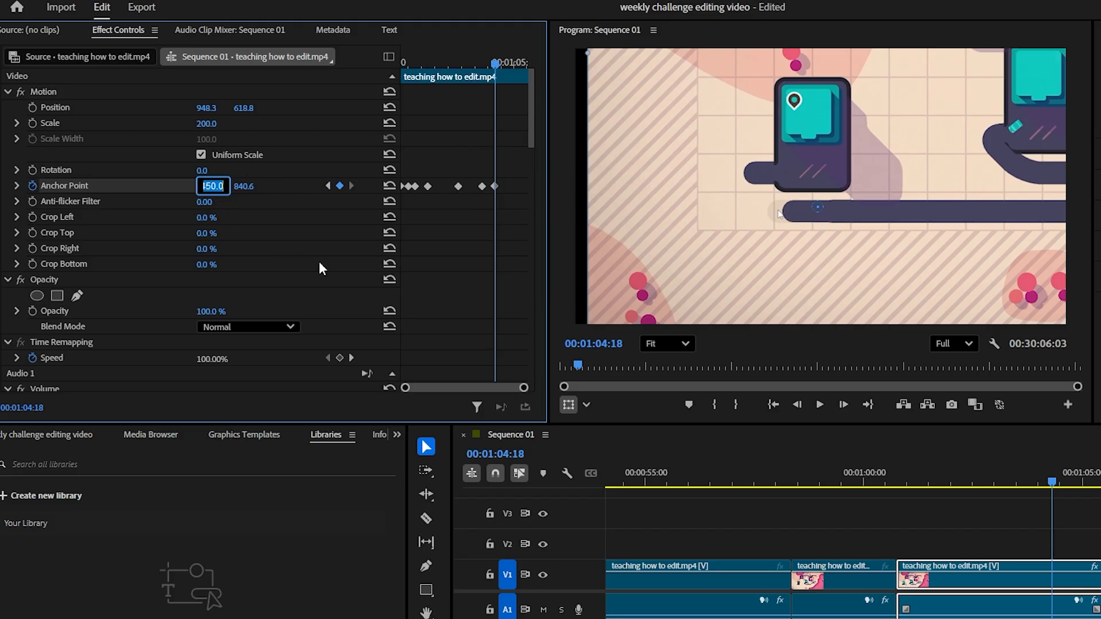
{"action": "type", "text": "475"}
{"action": "key", "text": "Return"}
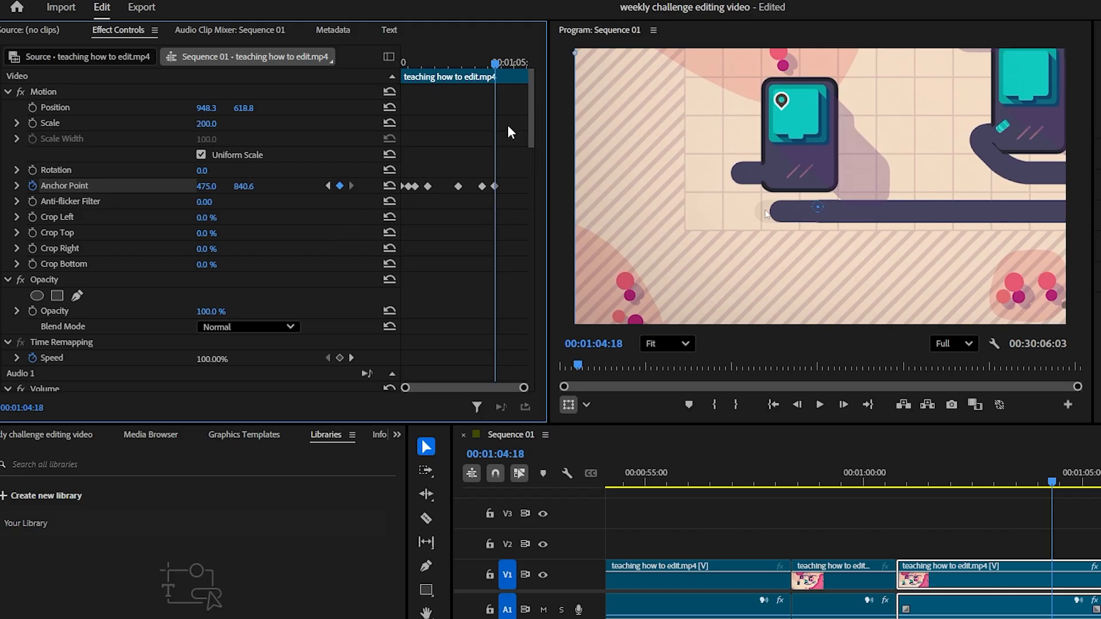
{"action": "left_click_drag", "start_coordinate": [497, 64], "coordinate": [537, 74]}
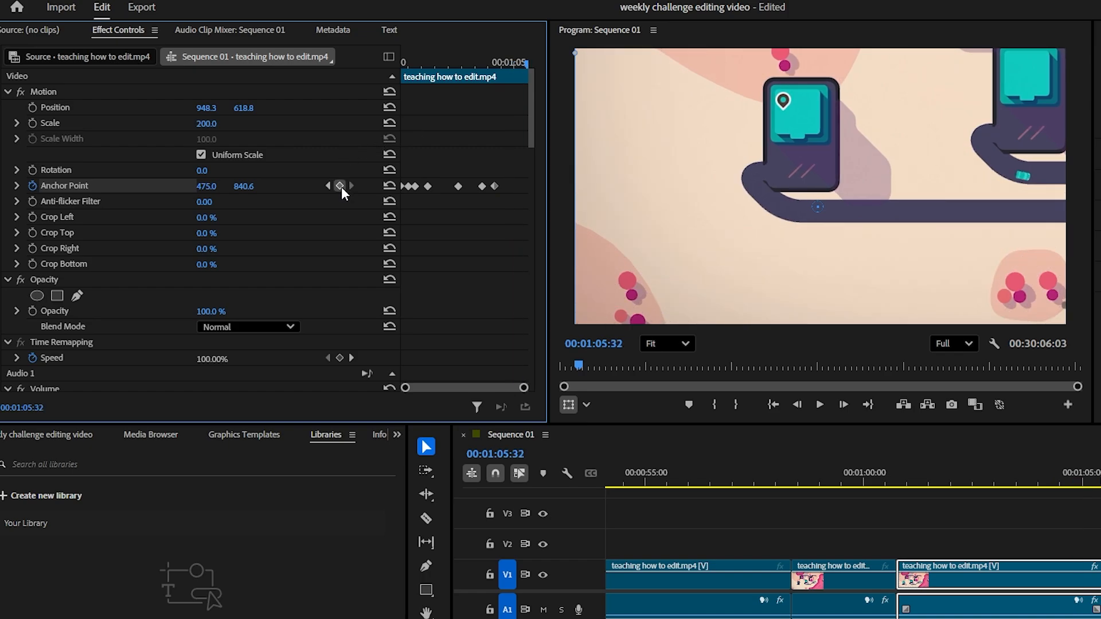
- Play the zoomed segment twice from just before its start to check how the Anchor Point animation follows the road
{"action": "left_click", "coordinate": [875, 486]}
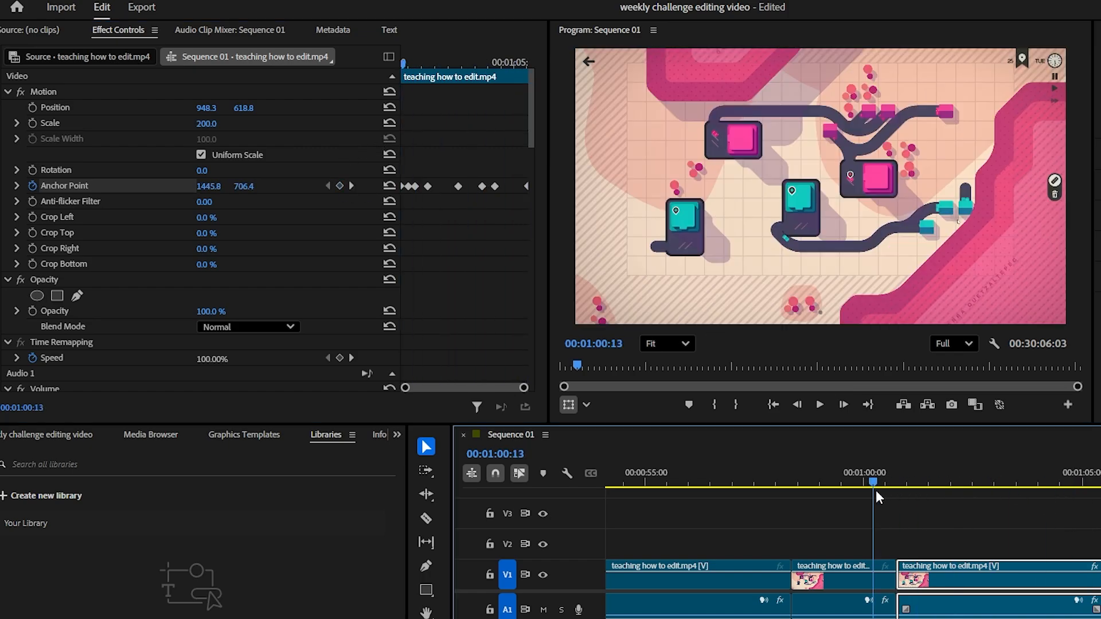
{"action": "key", "text": "space"}
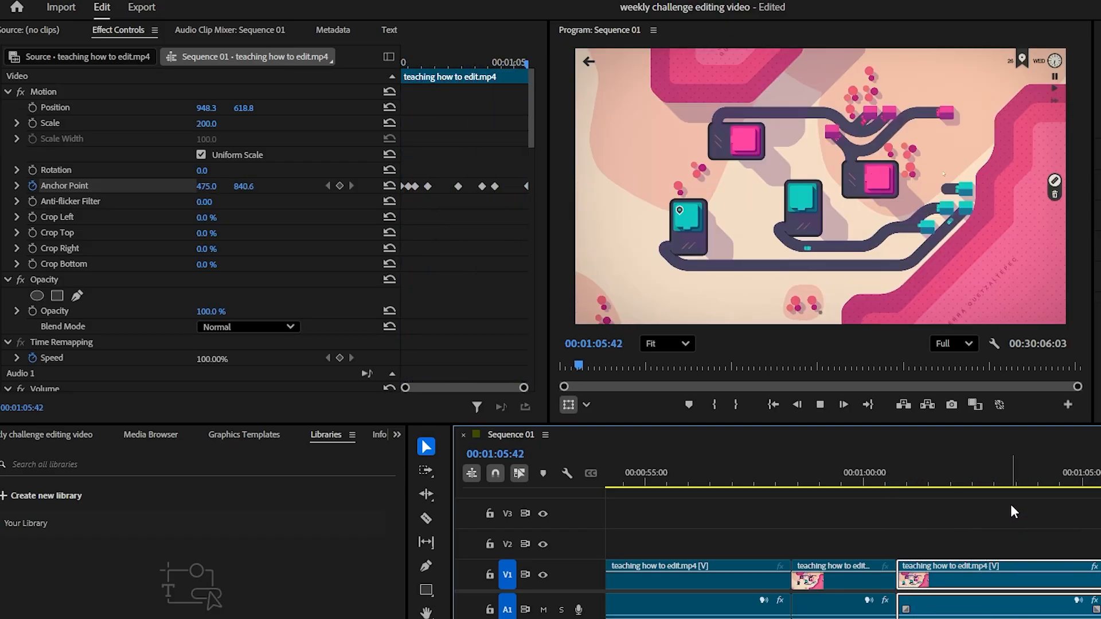
{"action": "key", "text": "space"}
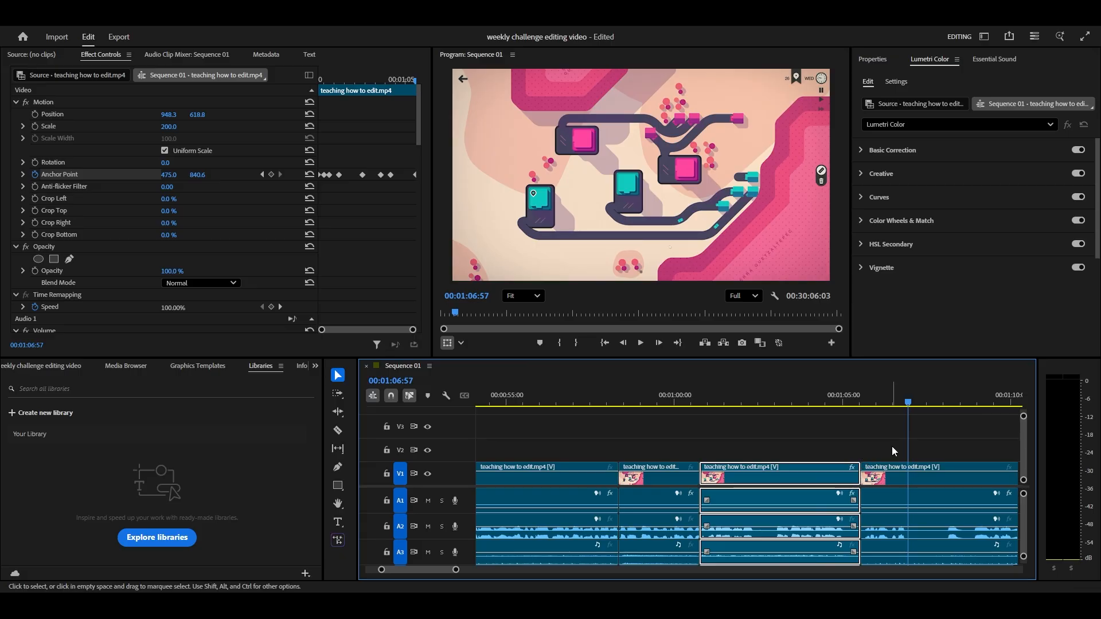
{"action": "left_click_drag", "start_coordinate": [911, 405], "coordinate": [689, 453]}
{"action": "key", "text": "space"}
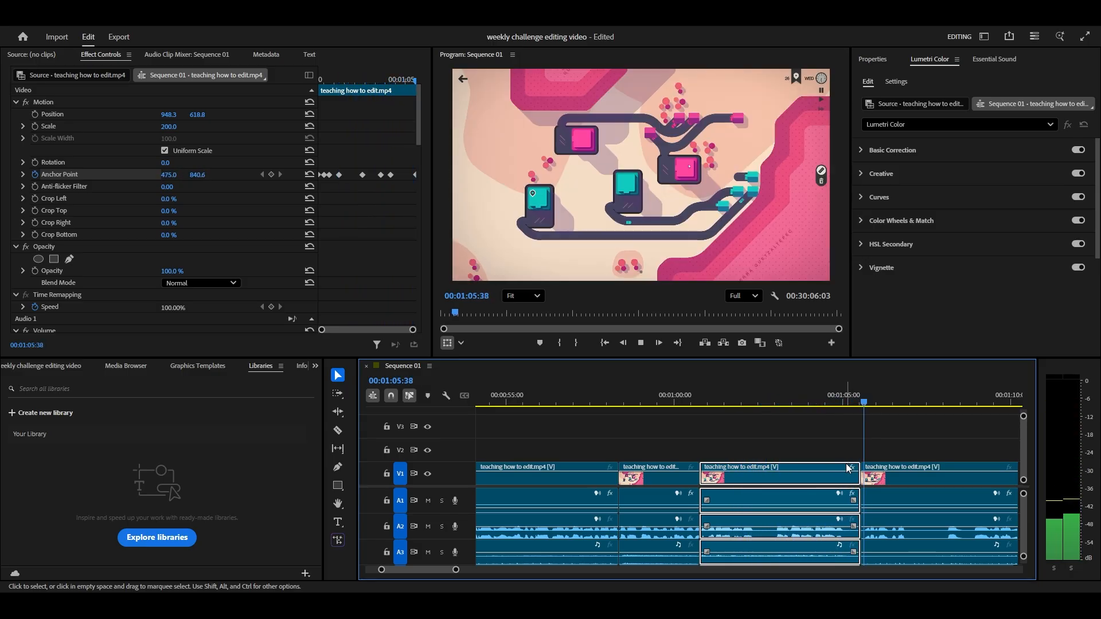
{"action": "key", "text": "space"}
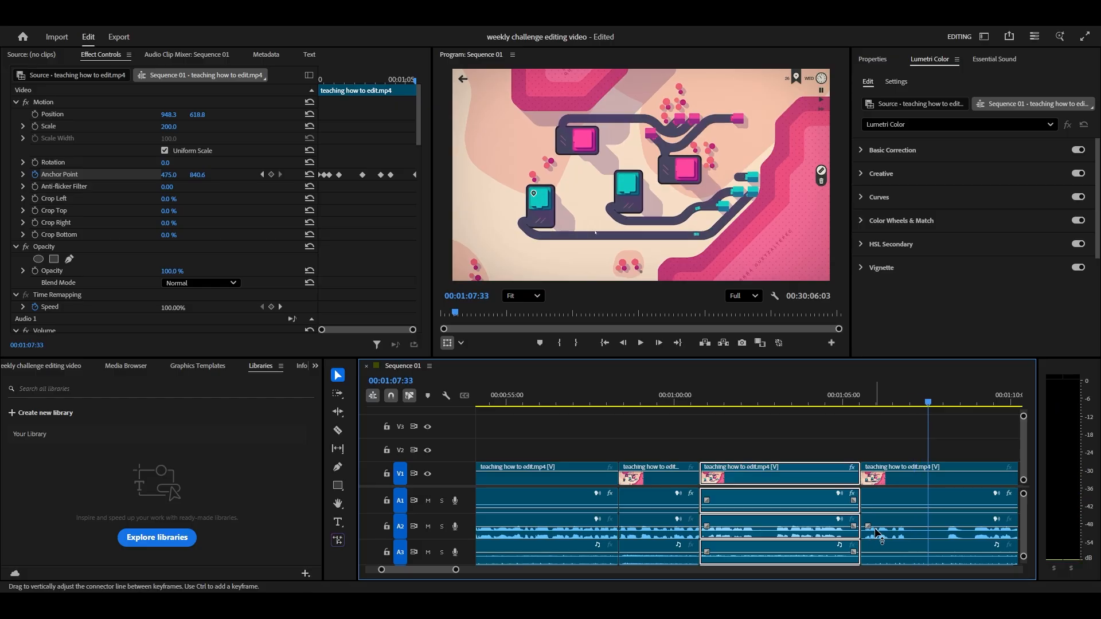
- Split the clip around the roughly two-second pause starting at about 00:01:06:50 and ripple delete that piece
{"action": "key", "text": "c"}
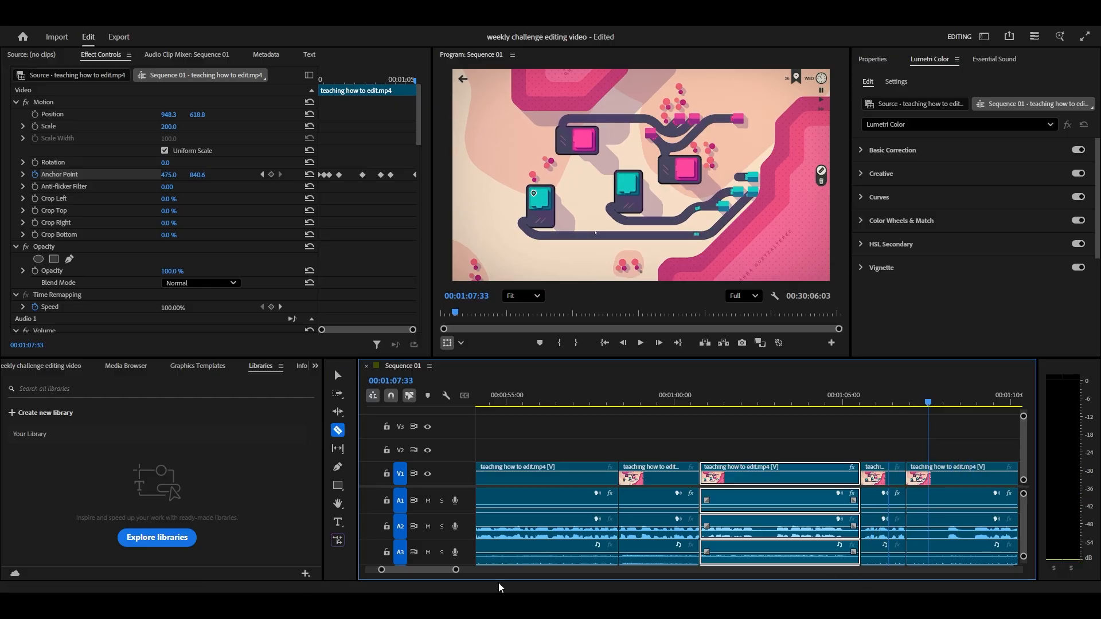
{"action": "left_click_drag", "start_coordinate": [456, 570], "coordinate": [468, 570]}
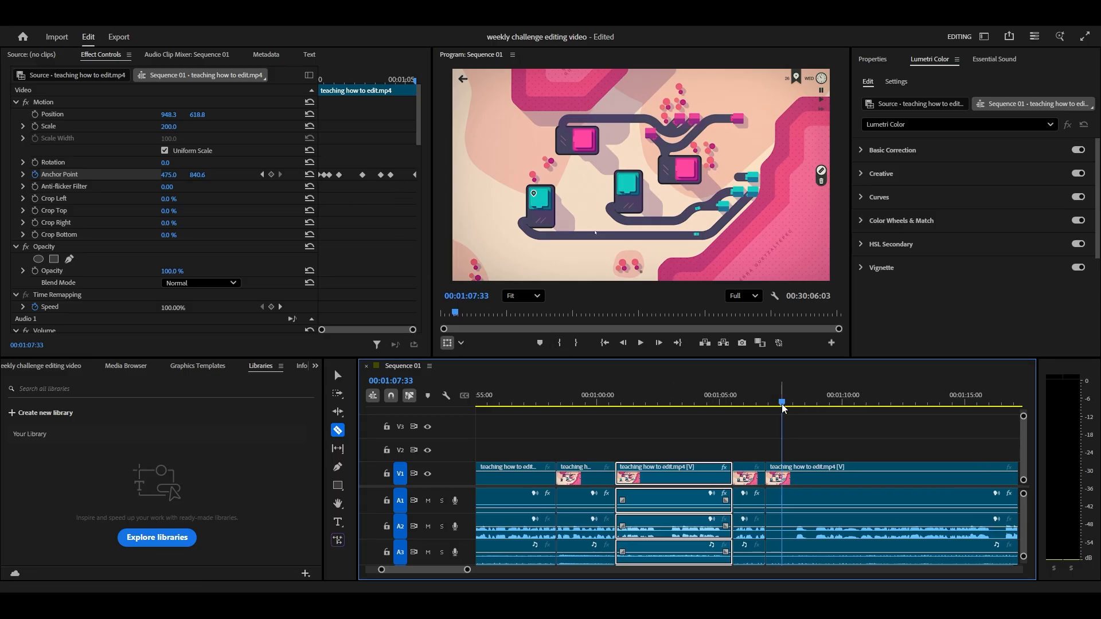
{"action": "left_click_drag", "start_coordinate": [771, 408], "coordinate": [760, 408]}
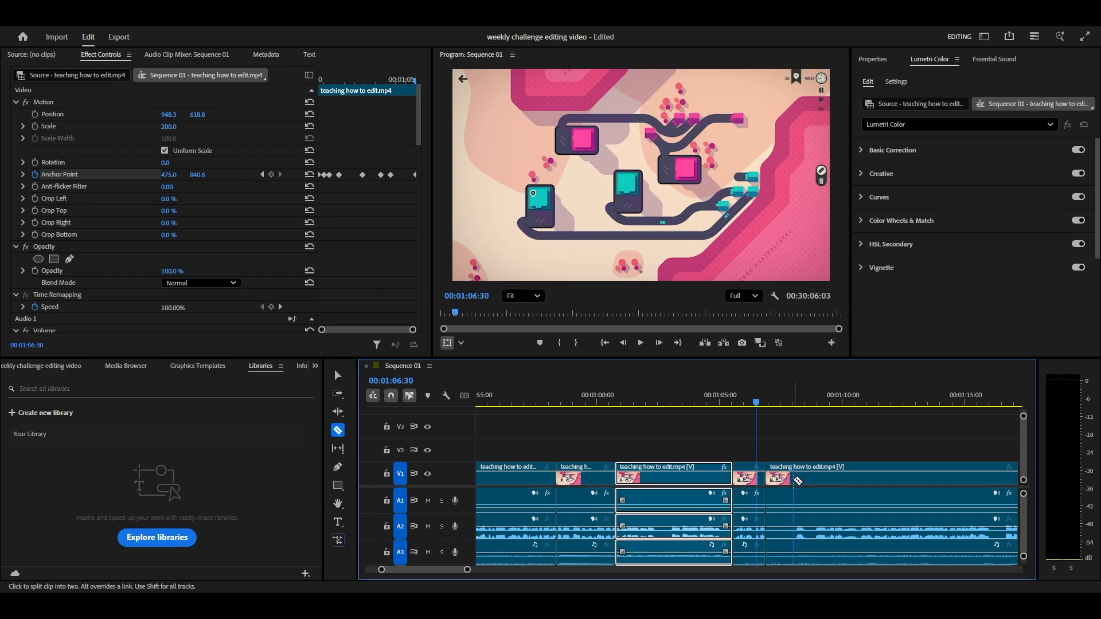
{"action": "key", "text": "space"}
{"action": "left_click", "coordinate": [814, 488]}
{"action": "key", "text": "v"}
{"action": "left_click", "coordinate": [802, 482]}
{"action": "key", "text": "shift+Delete"}
- Play on past the cut, then split off and select the section between about 00:01:10 and 00:01:12 as its own segment
{"action": "left_click", "coordinate": [748, 403]}
{"action": "key", "text": "space"}
{"action": "key", "text": "space"}
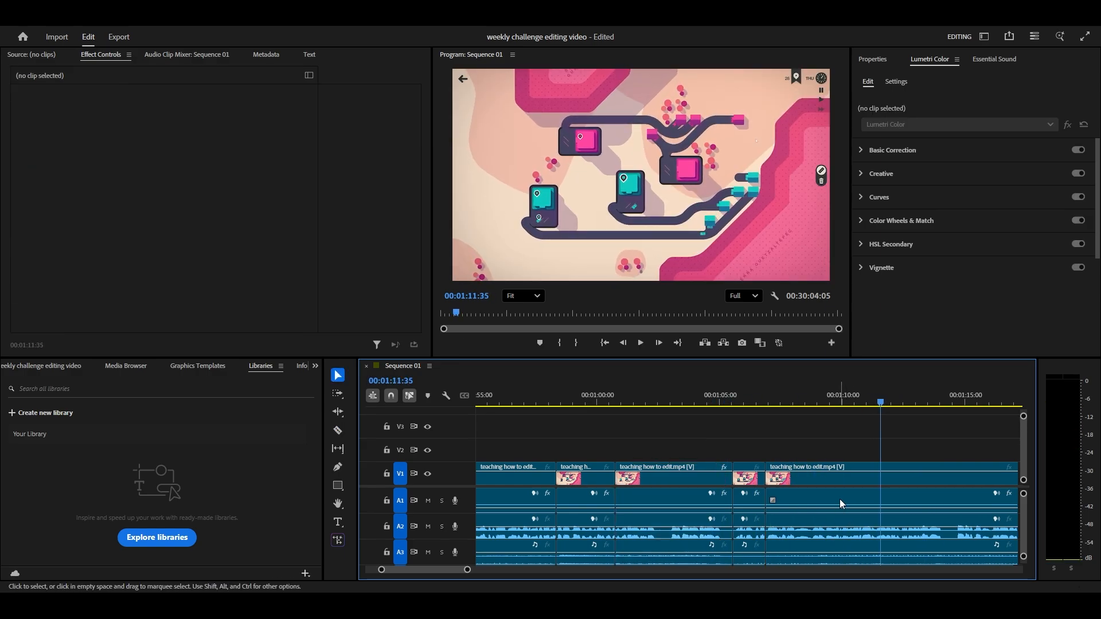
{"action": "key", "text": "c"}
{"action": "left_click", "coordinate": [849, 509]}
{"action": "left_click", "coordinate": [886, 505]}
{"action": "key", "text": "v"}
{"action": "left_click", "coordinate": [867, 493]}
- Zoom the selected short segment to a Scale of 200 and reposition it to 23.3, 1065.4
{"action": "left_click", "coordinate": [169, 126]}
{"action": "type", "text": "200"}
{"action": "left_click_drag", "start_coordinate": [724, 135], "coordinate": [540, 237]}
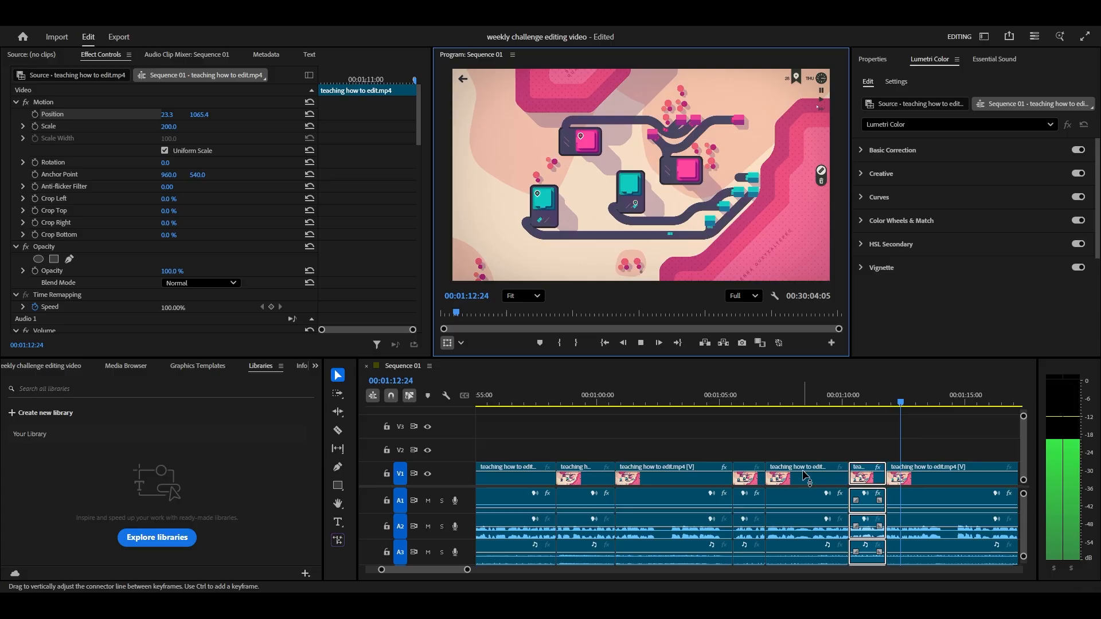
- Split the footage around the short pause at about 00:01:14 and ripple delete the piece
{"action": "key", "text": "minus"}
{"action": "key", "text": "c"}
{"action": "key", "text": "space"}
{"action": "left_click", "coordinate": [738, 509]}
{"action": "left_click", "coordinate": [744, 509]}
{"action": "key", "text": "v"}
{"action": "left_click", "coordinate": [742, 505]}
{"action": "key", "text": "shift+Delete"}
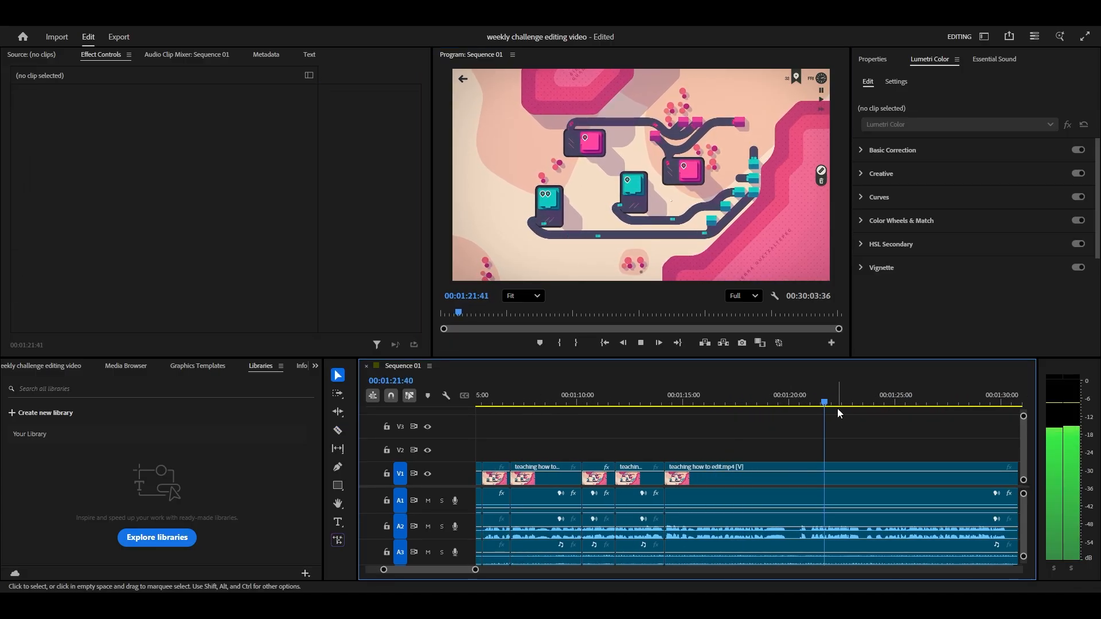
- Split off and select the section between about 00:01:19 and 00:01:20, then play from 00:01:16:38 to review it
{"action": "left_click", "coordinate": [785, 403]}
{"action": "key", "text": "space"}
{"action": "key", "text": "c"}
{"action": "key", "text": "space"}
{"action": "left_click", "coordinate": [764, 504]}
{"action": "left_click", "coordinate": [787, 499]}
{"action": "key", "text": "v"}
{"action": "left_click", "coordinate": [776, 488]}
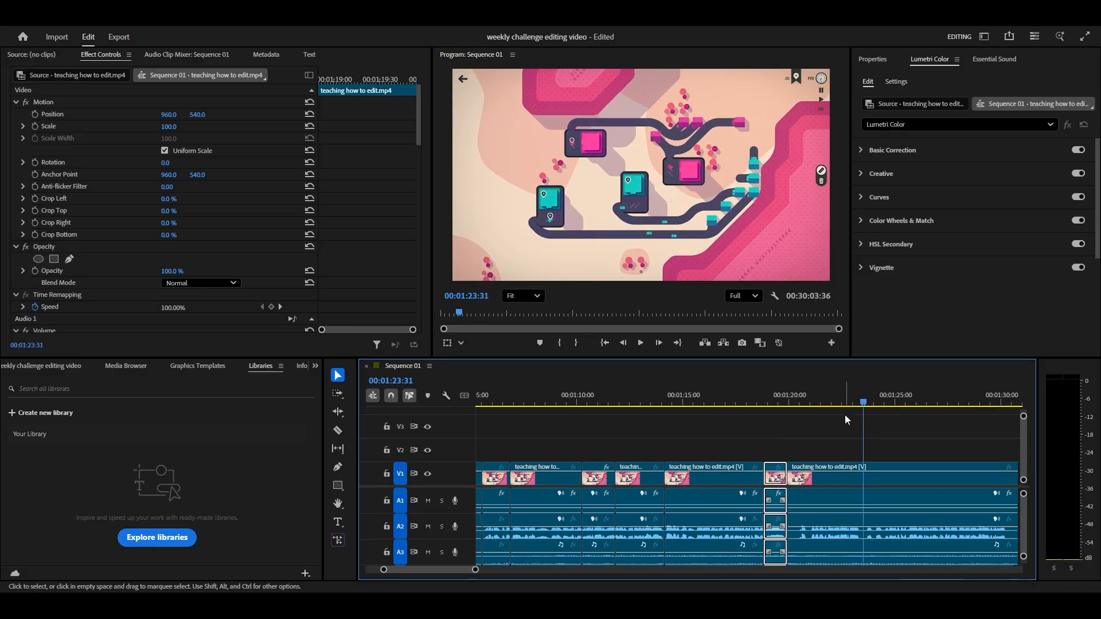
{"action": "left_click", "coordinate": [718, 403]}
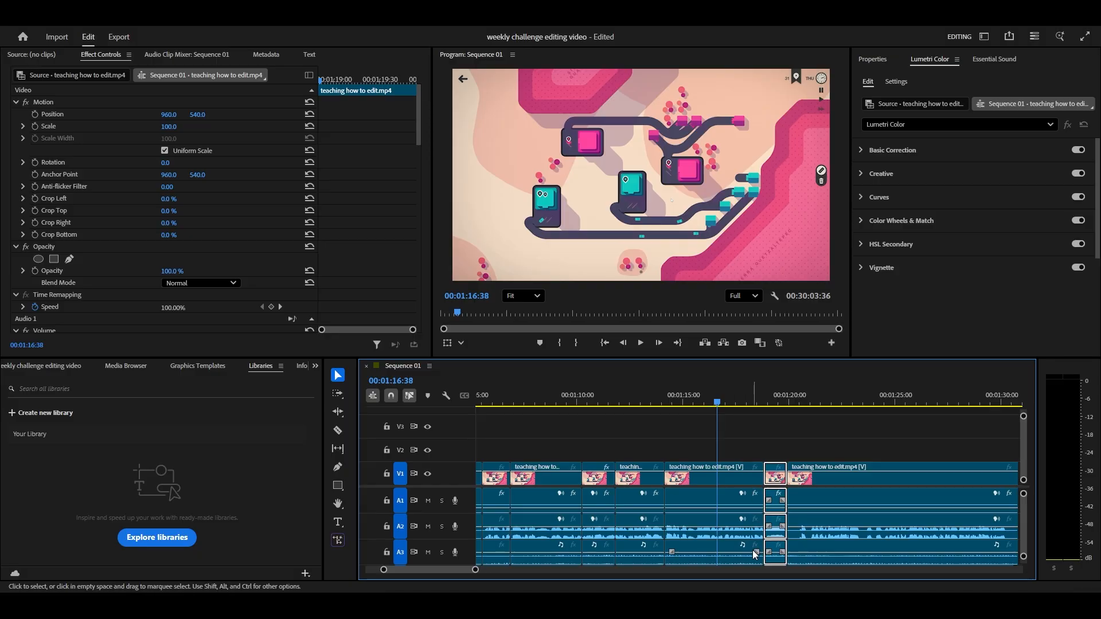
{"action": "key", "text": "space"}
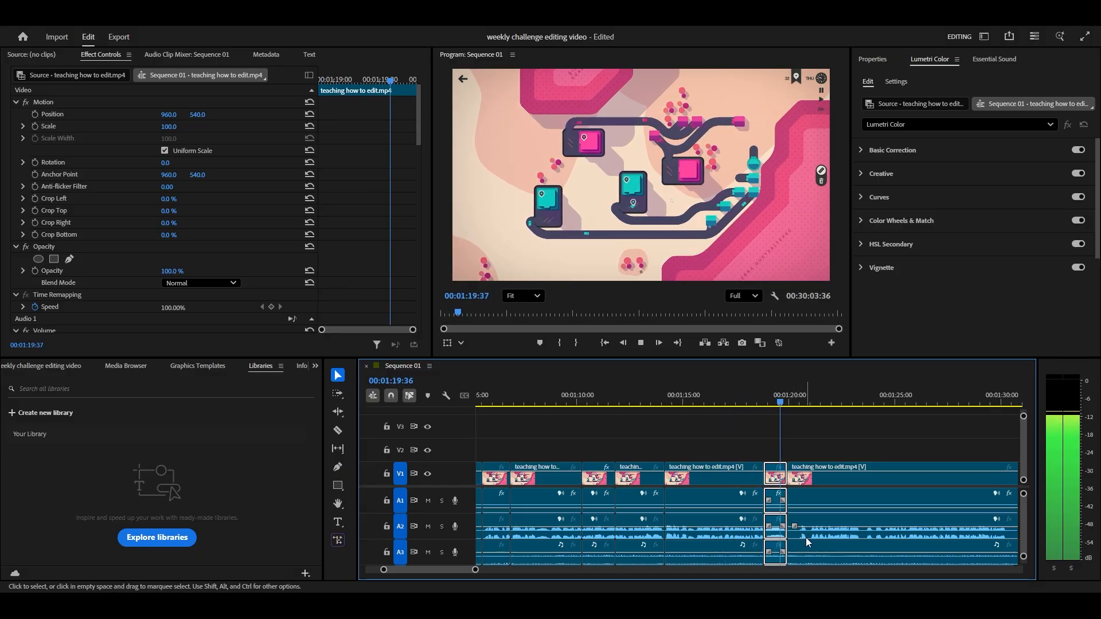
- Turn on Scale keyframing for the short segment and set a keyframe of 100 at its start, 00:01:18:50
{"action": "key", "text": "space"}
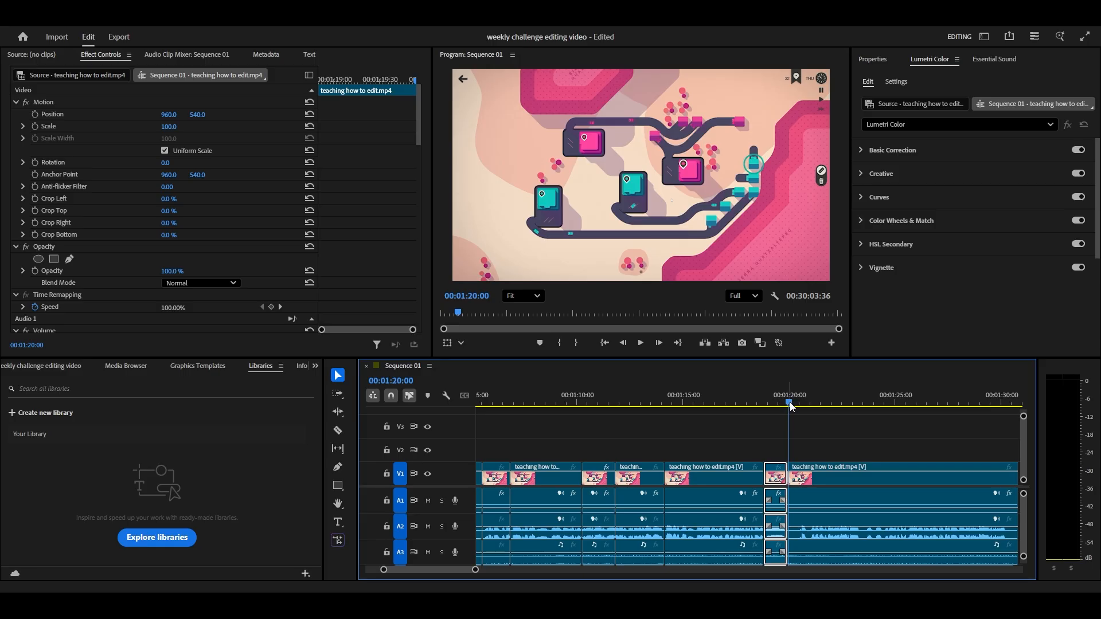
{"action": "left_click_drag", "start_coordinate": [790, 401], "coordinate": [767, 401]}
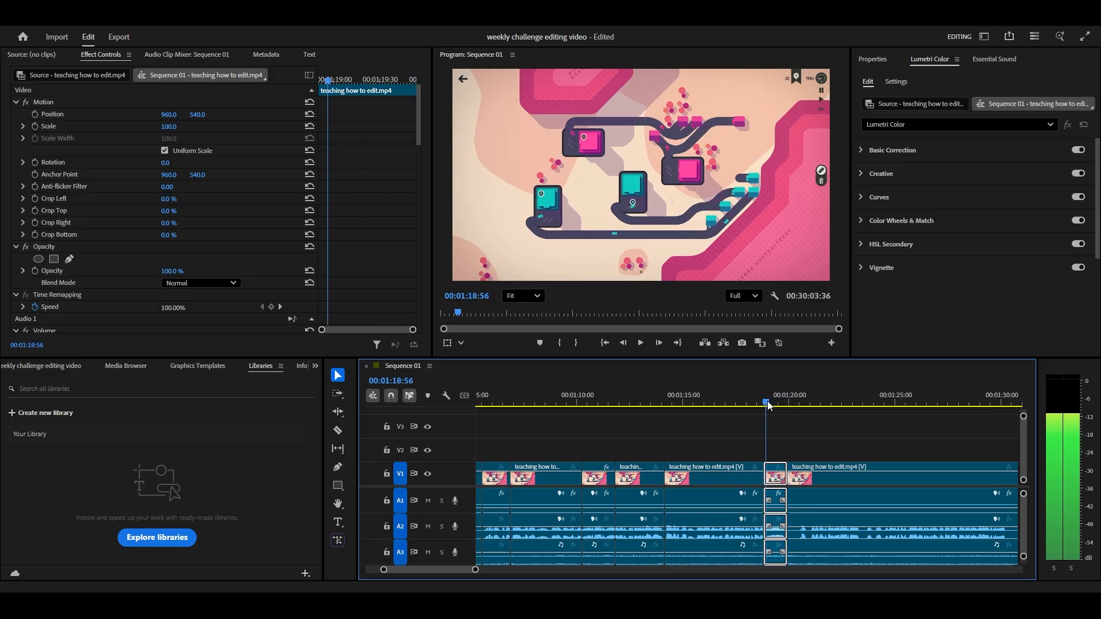
{"action": "left_click", "coordinate": [36, 126]}
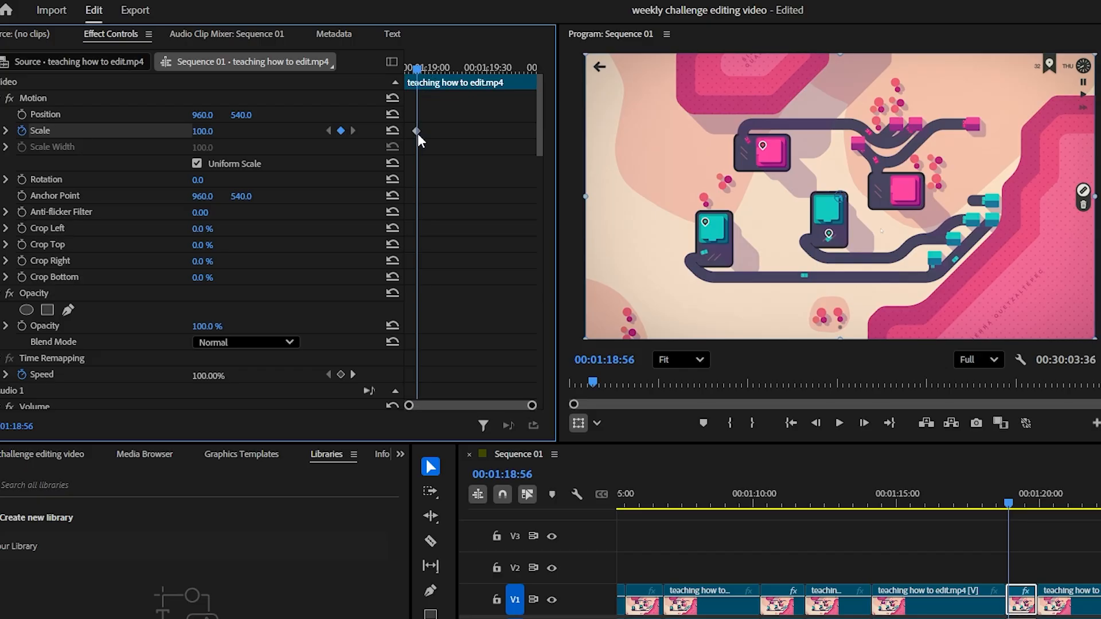
{"action": "left_click", "coordinate": [418, 132]}
{"action": "key", "text": "Delete"}
{"action": "left_click_drag", "start_coordinate": [417, 68], "coordinate": [407, 69]}
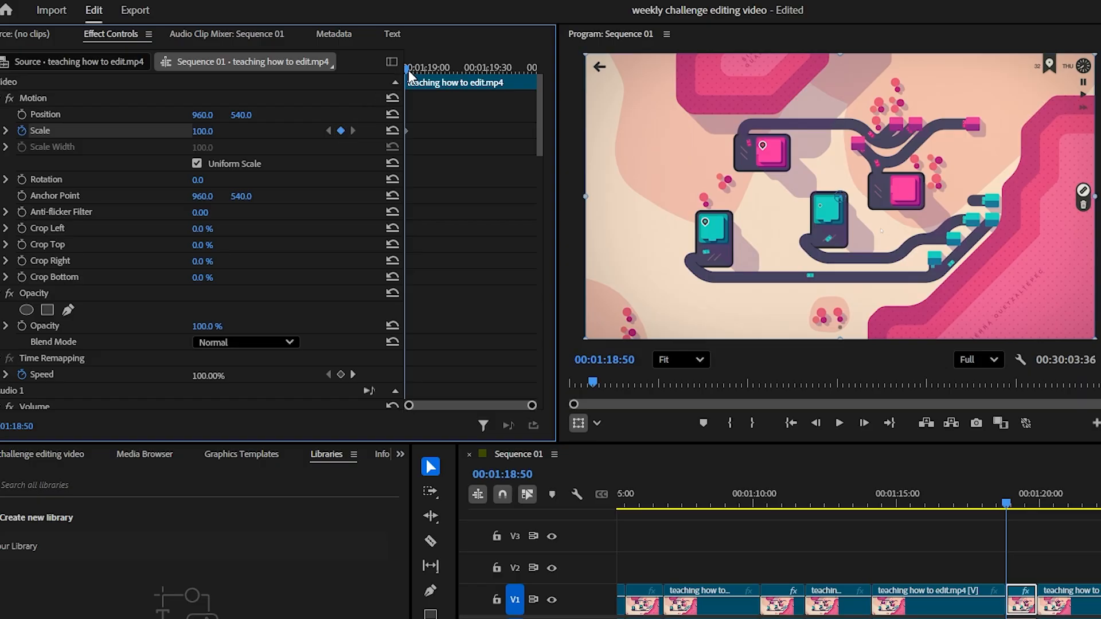
- Add Scale keyframes of 200 at 00:01:19:22 and 100 at the segment's end, 00:01:19:54, and play back the zoom
{"action": "left_click_drag", "start_coordinate": [409, 70], "coordinate": [474, 79]}
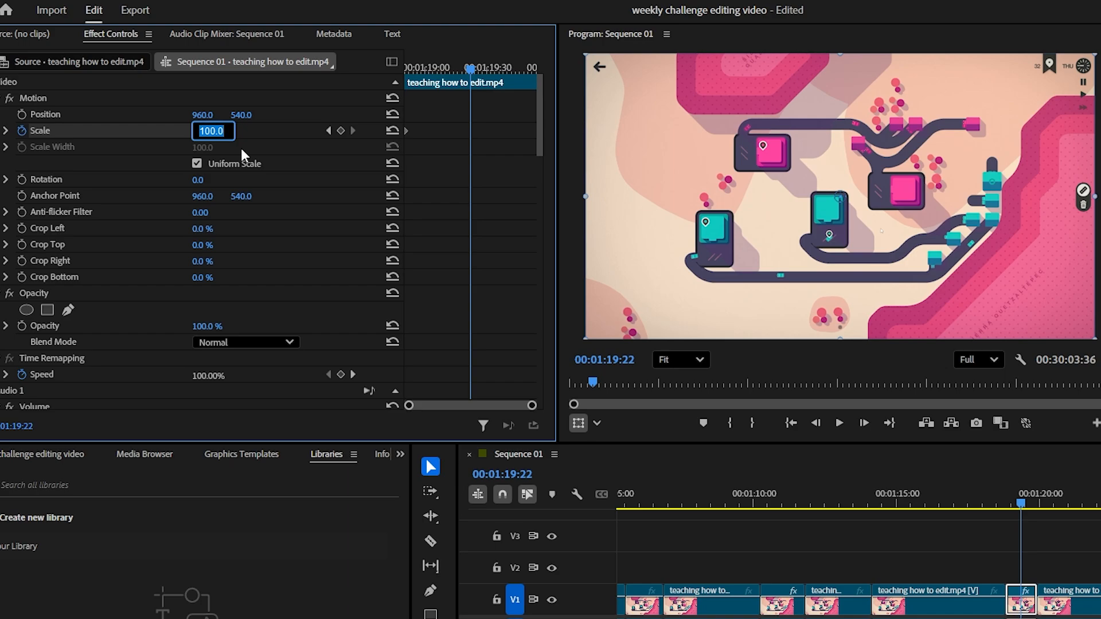
{"action": "type", "text": "200"}
{"action": "key", "text": "Return"}
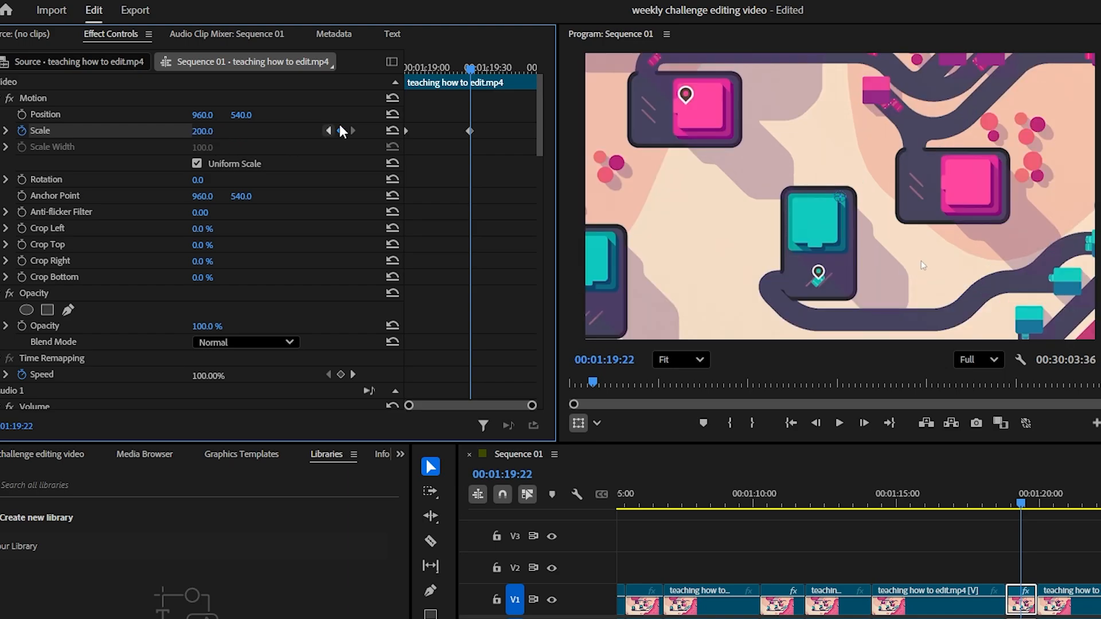
{"action": "left_click_drag", "start_coordinate": [474, 70], "coordinate": [551, 85]}
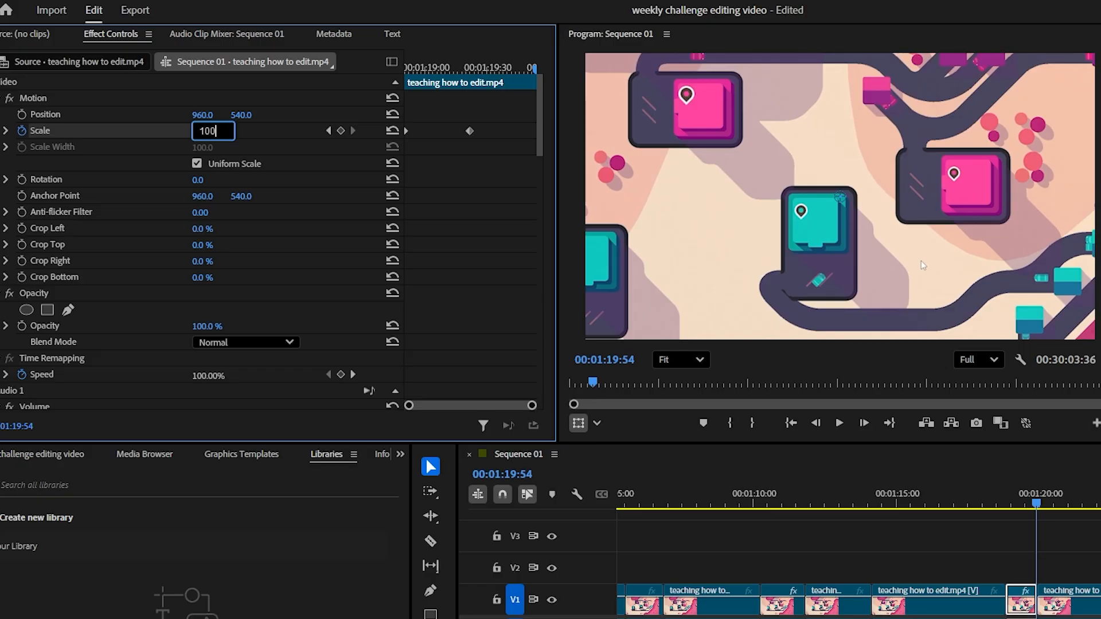
{"action": "type", "text": "100"}
{"action": "key", "text": "Return"}
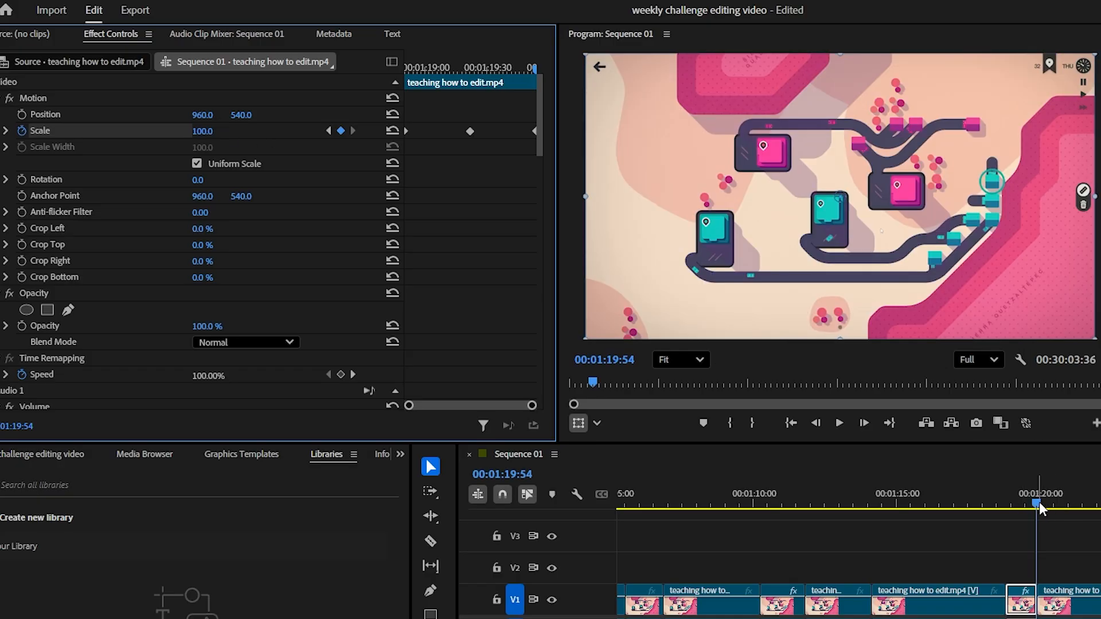
{"action": "left_click_drag", "start_coordinate": [1039, 504], "coordinate": [980, 506]}
{"action": "key", "text": "space"}
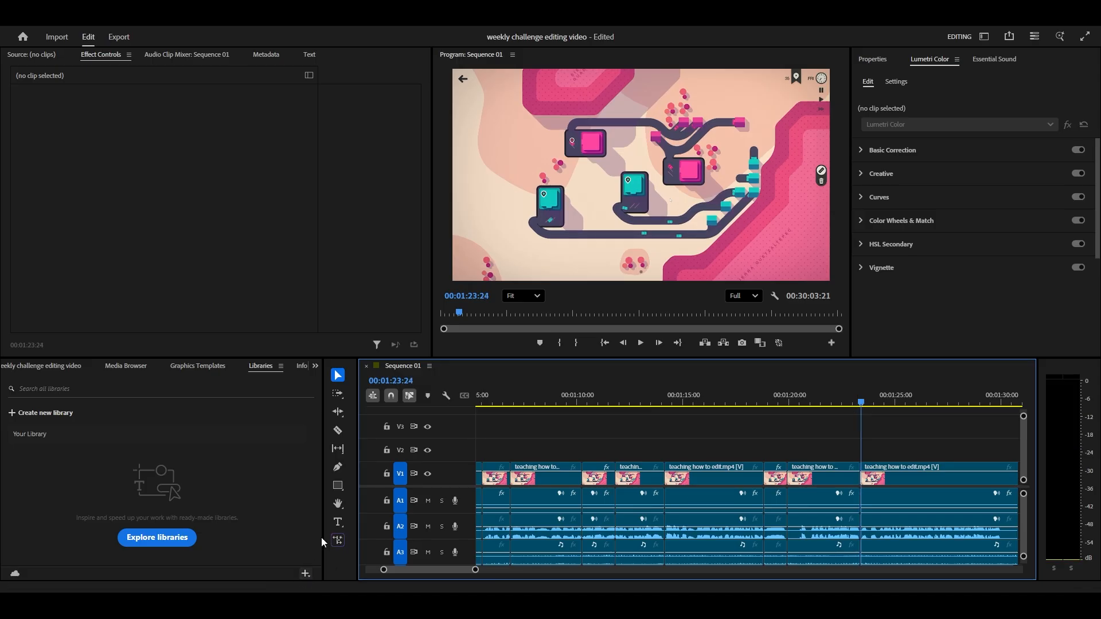
- Add a text caption reading "(Don't worry, it stayed)" over the footage at 00:01:23:24
{"action": "left_click", "coordinate": [338, 522]}
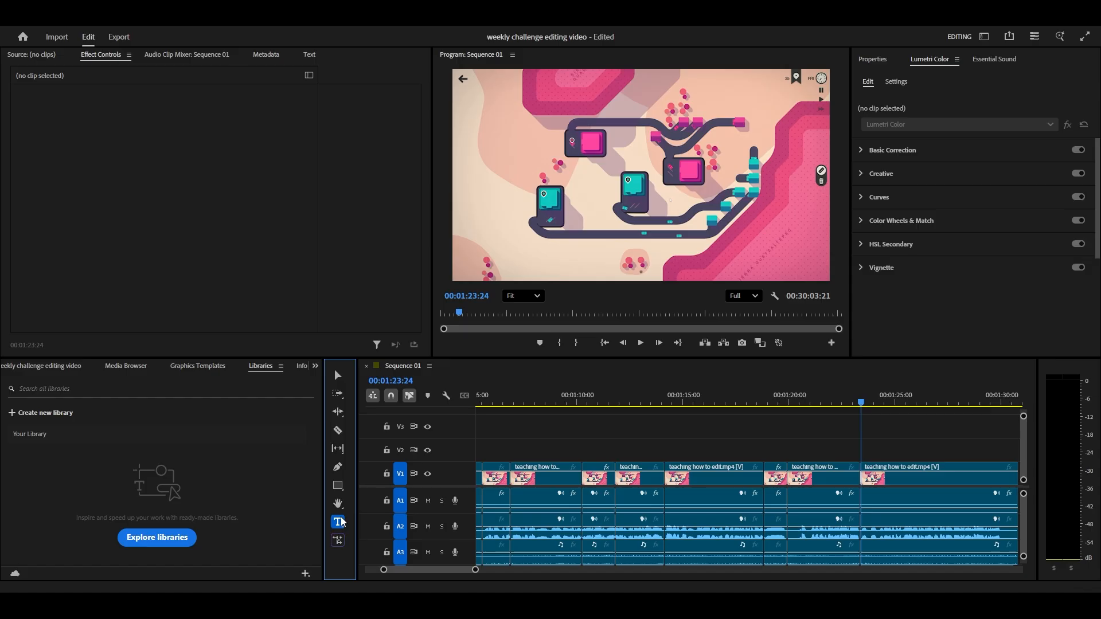
{"action": "left_click", "coordinate": [625, 236]}
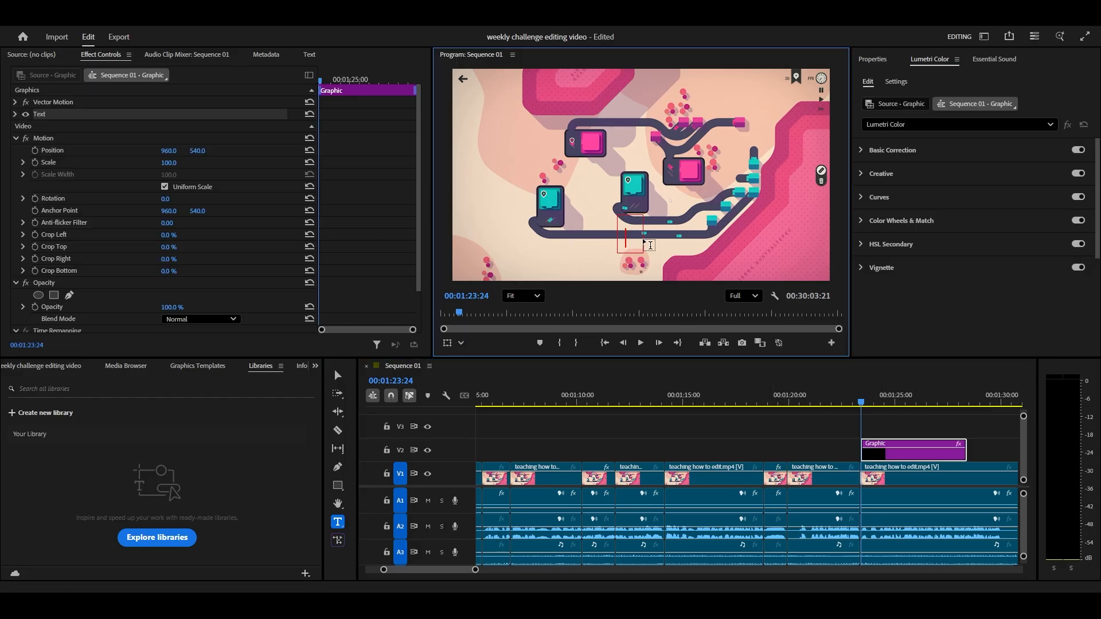
{"action": "type", "text": "(D"}
{"action": "type", "text": "on't worry, it stayed)"}
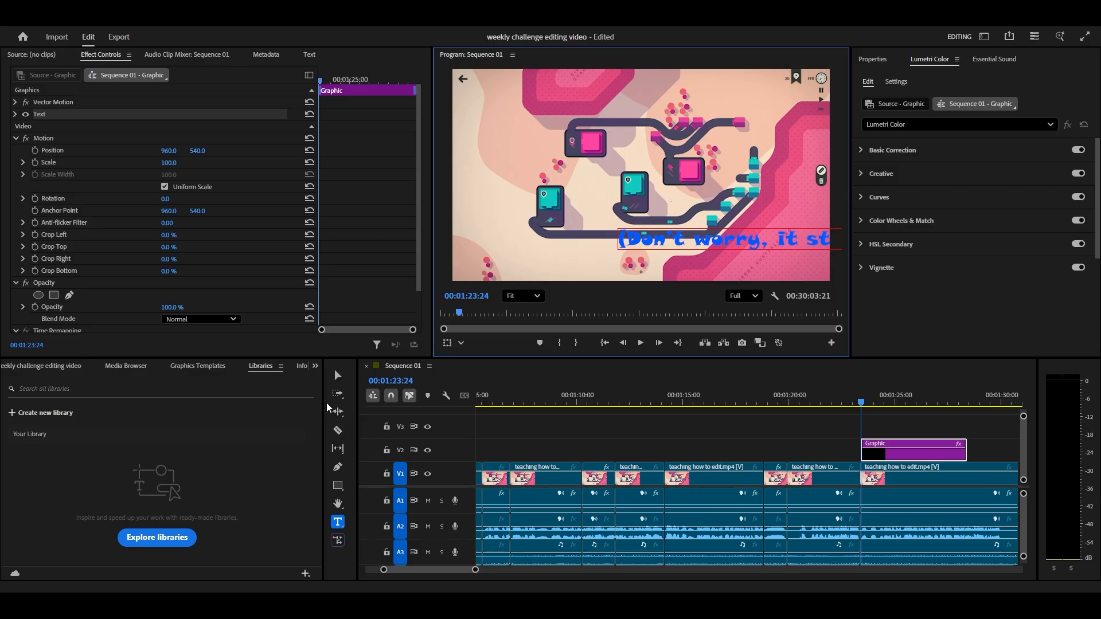
- Move the caption to the lower part of the video frame and enlarge it to span most of the frame's width
{"action": "left_click", "coordinate": [338, 375]}
{"action": "left_click_drag", "start_coordinate": [757, 251], "coordinate": [598, 263]}
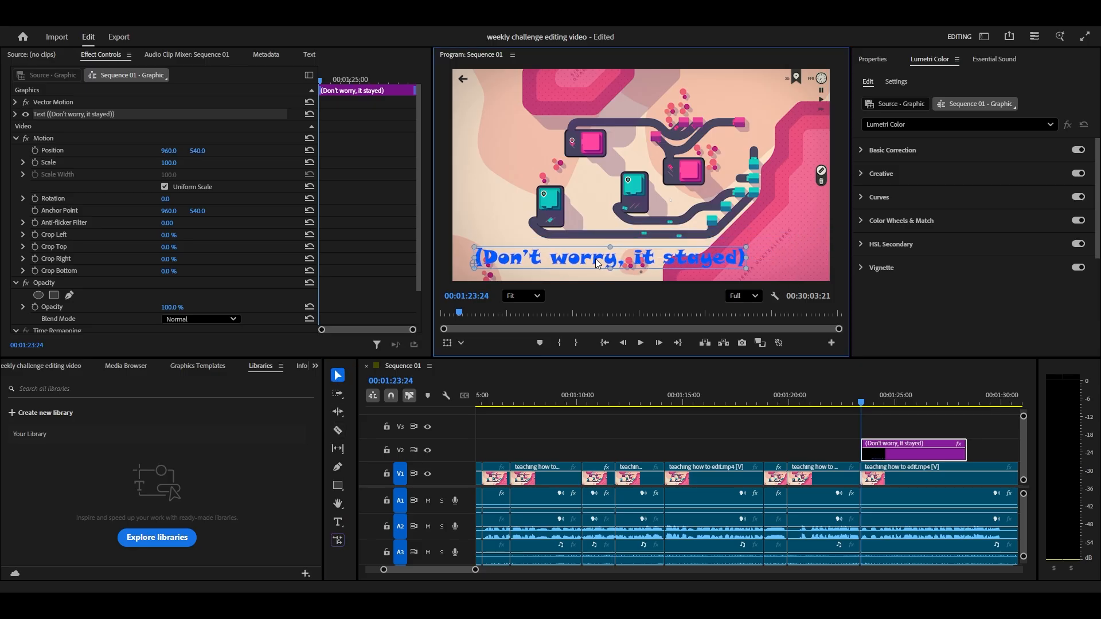
{"action": "left_click_drag", "start_coordinate": [744, 245], "coordinate": [800, 243]}
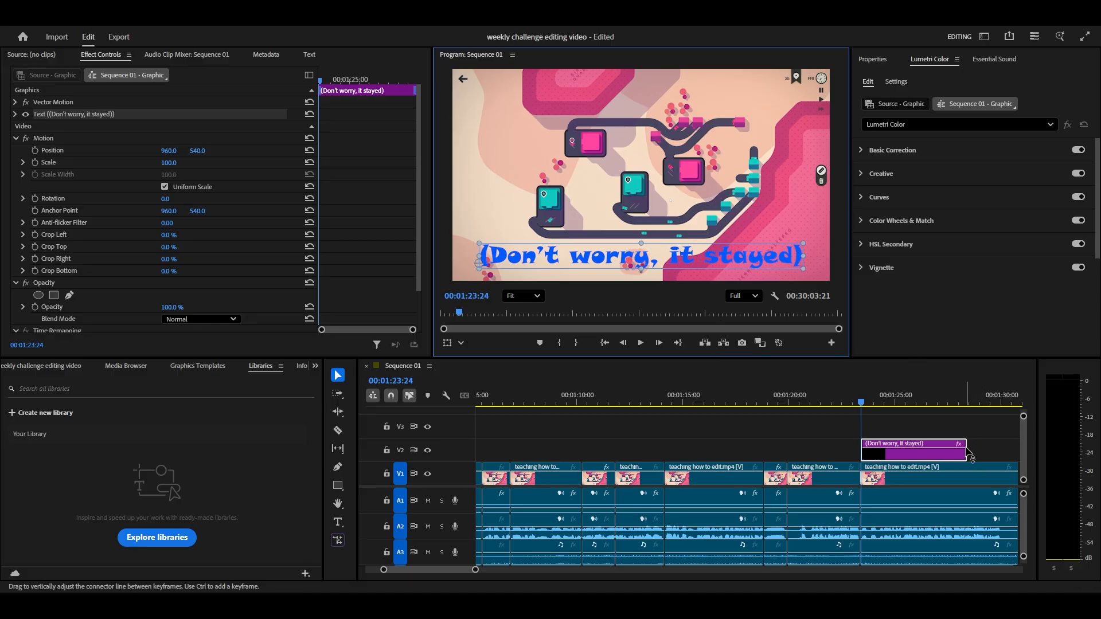
- Shorten the caption clip to end at about 00:01:26 and play back from about 00:01:18
{"action": "left_click_drag", "start_coordinate": [972, 457], "coordinate": [916, 457]}
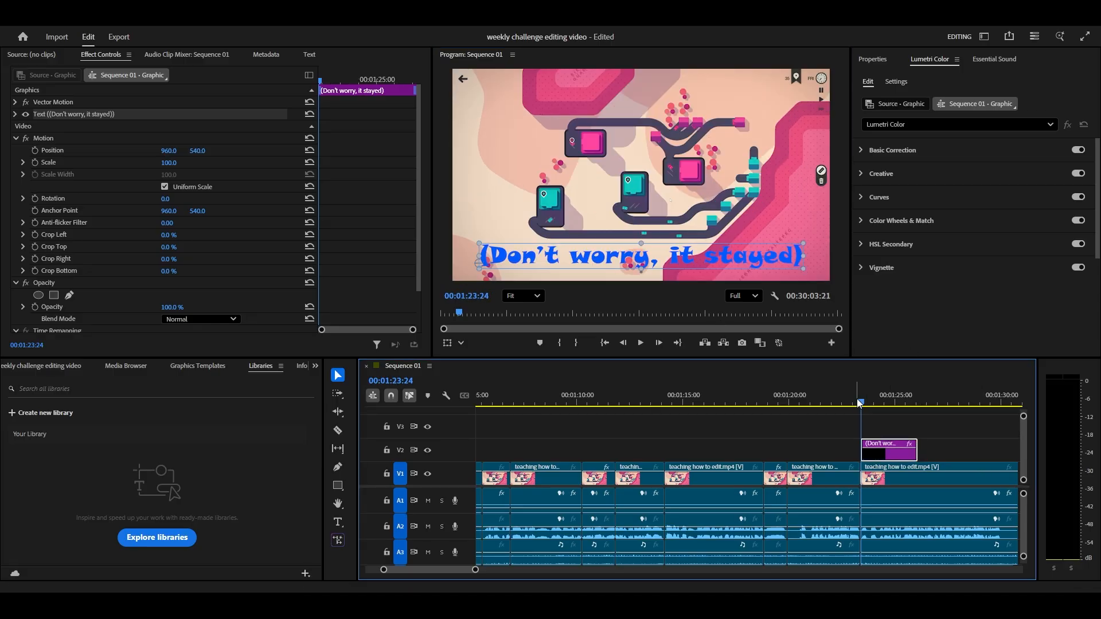
{"action": "left_click_drag", "start_coordinate": [860, 401], "coordinate": [746, 406]}
{"action": "key", "text": "space"}
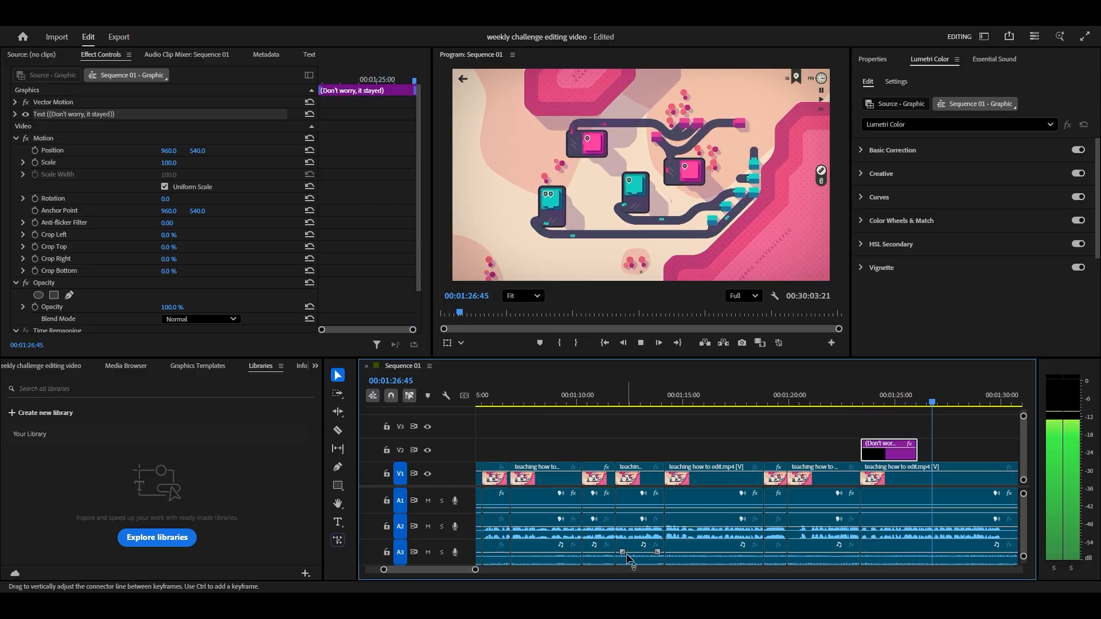
- Split the footage around the pause between about 00:01:30 and 00:01:31 and ripple delete the piece
{"action": "left_click_drag", "start_coordinate": [480, 571], "coordinate": [494, 570]}
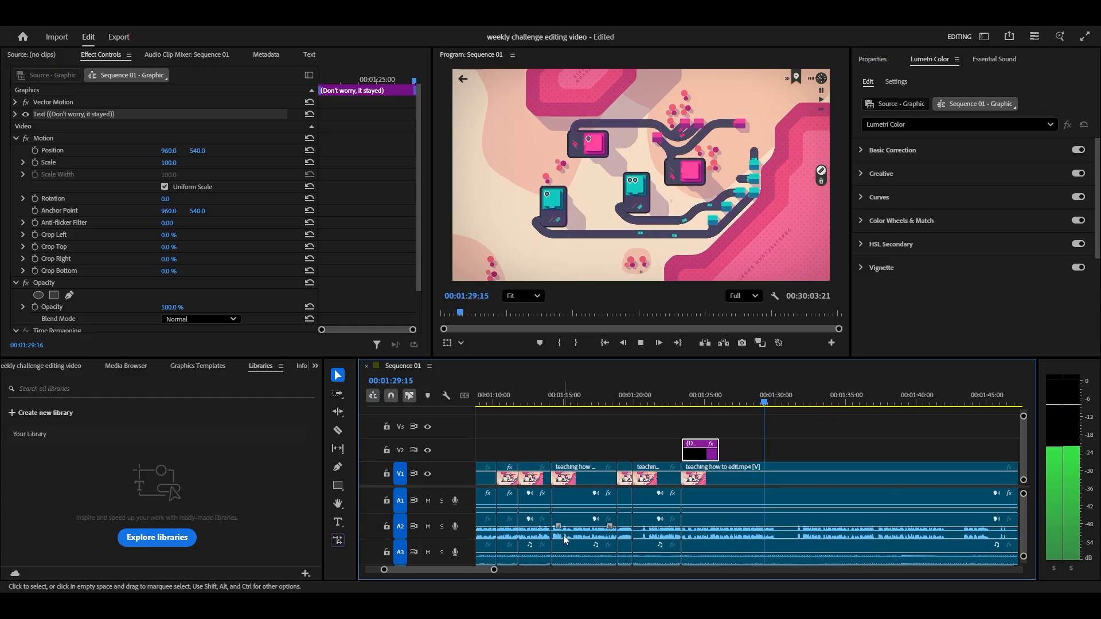
{"action": "key", "text": "c"}
{"action": "left_click", "coordinate": [775, 502]}
{"action": "left_click", "coordinate": [796, 501]}
{"action": "key", "text": "v"}
{"action": "left_click", "coordinate": [786, 481]}
{"action": "key", "text": "shift+Delete"}
- Try splitting off and removing the short piece at about 00:01:30, and undo those edits
{"action": "key", "text": "c"}
{"action": "left_click", "coordinate": [674, 498]}
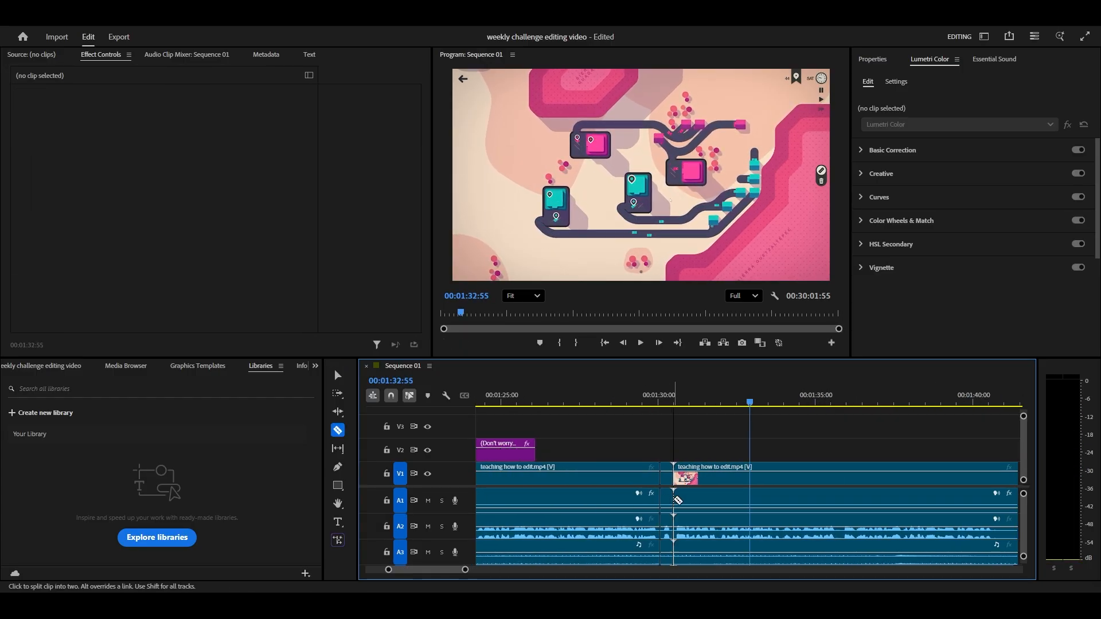
{"action": "key", "text": "v"}
{"action": "left_click", "coordinate": [667, 480]}
{"action": "key", "text": "Delete"}
{"action": "key", "text": "space"}
{"action": "key", "text": "ctrl+z"}
{"action": "key", "text": "ctrl+z"}
- Split the footage again shortly after 00:01:30 to trim the short pause there more precisely
{"action": "left_click_drag", "start_coordinate": [465, 570], "coordinate": [423, 570]}
{"action": "key", "text": "c"}
{"action": "left_click", "coordinate": [721, 500]}
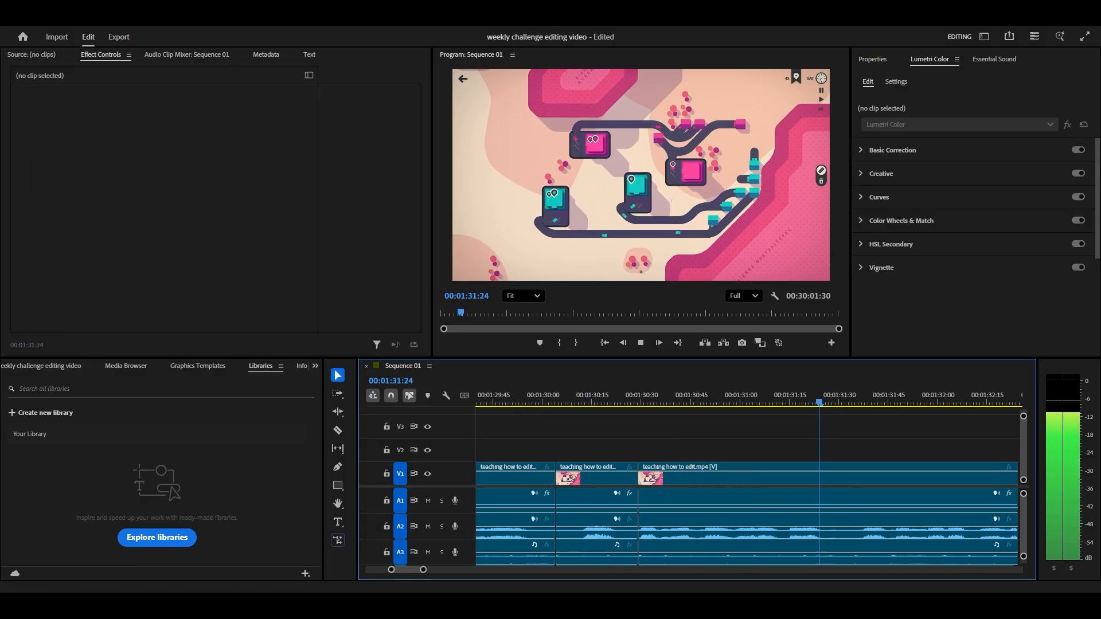
- Split the footage around the short pause at about 00:01:35, ripple delete the piece, and play on past the cut
{"action": "key", "text": "c"}
{"action": "left_click", "coordinate": [553, 503]}
{"action": "left_click", "coordinate": [581, 502]}
{"action": "key", "text": "v"}
{"action": "left_click", "coordinate": [585, 480]}
{"action": "key", "text": "shift+Delete"}
{"action": "left_click", "coordinate": [627, 403]}
{"action": "key", "text": "space"}
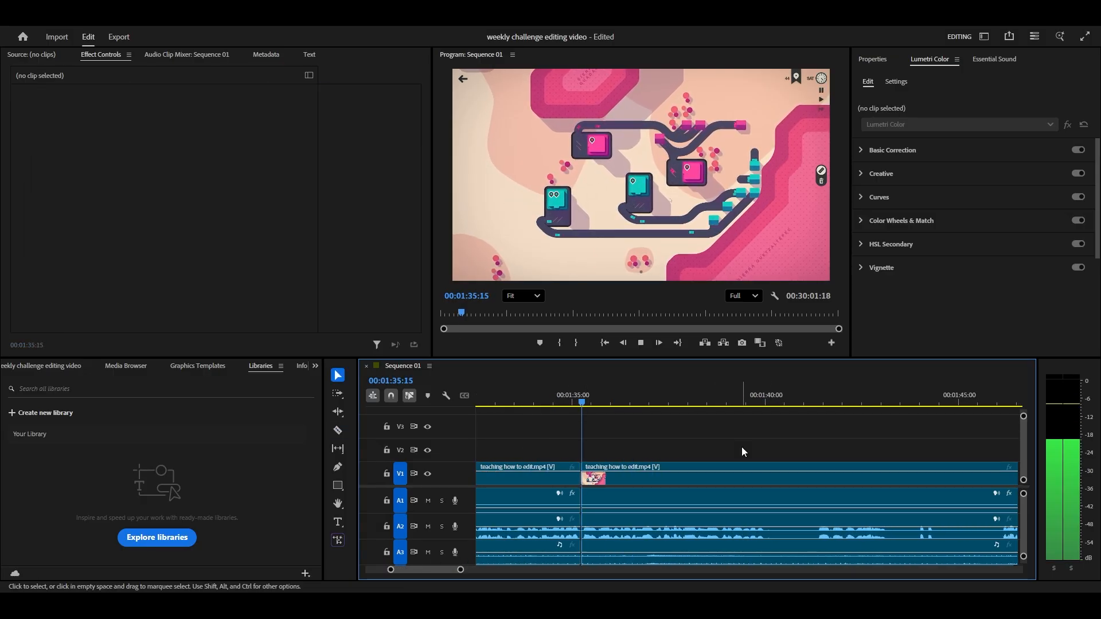
- Split the footage around the short pause at about 00:01:37 and ripple delete the piece
{"action": "key", "text": "c"}
{"action": "left_click", "coordinate": [640, 501]}
{"action": "left_click", "coordinate": [655, 498]}
{"action": "key", "text": "v"}
{"action": "left_click", "coordinate": [647, 481]}
{"action": "key", "text": "shift+Delete"}
- Split off the quiet section between about 00:01:39:40 and 00:01:41 and ripple delete it
{"action": "key", "text": "c"}
{"action": "left_click", "coordinate": [751, 499]}
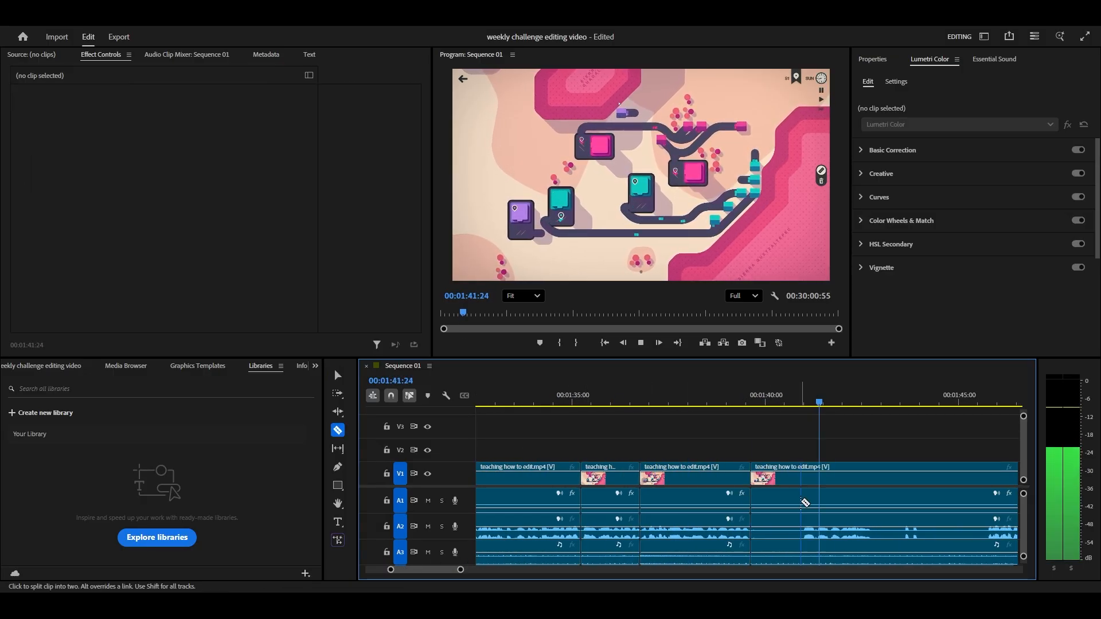
{"action": "left_click", "coordinate": [801, 502]}
{"action": "key", "text": "v"}
{"action": "left_click", "coordinate": [777, 479]}
{"action": "key", "text": "shift+Delete"}
- Split off the section between about 00:01:39:40 and 00:01:41:30, set its Scale to 250 and shift its horizontal Position
{"action": "left_click", "coordinate": [822, 508]}
{"action": "left_click", "coordinate": [786, 480]}
{"action": "left_click", "coordinate": [169, 126]}
{"action": "type", "text": "250"}
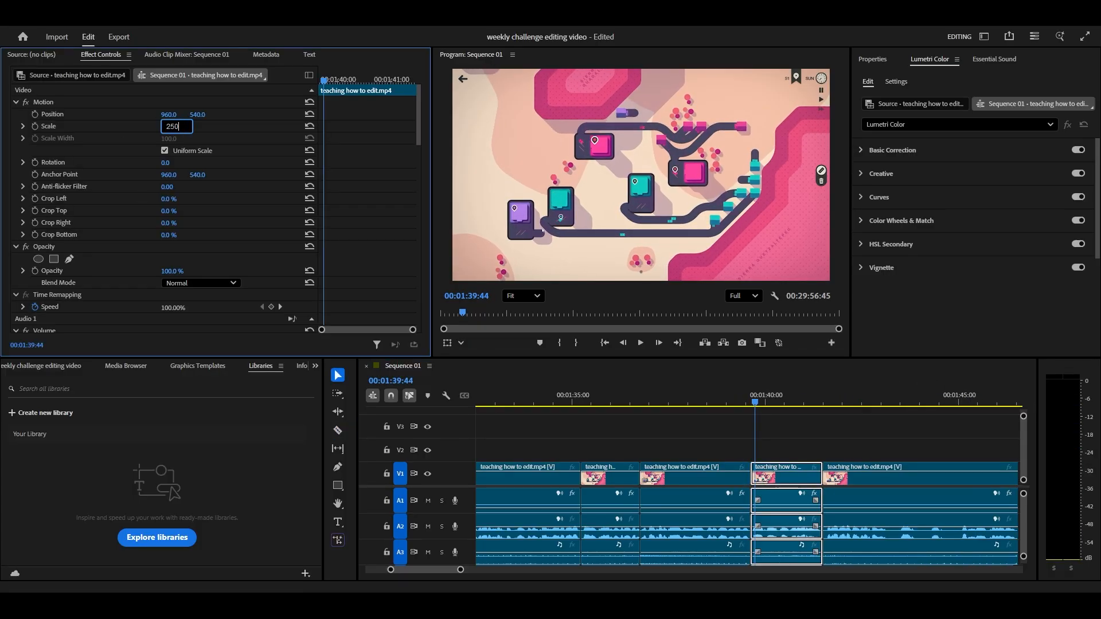
{"action": "left_click_drag", "start_coordinate": [169, 114], "coordinate": [401, 114]}
- Set the Scale to 200 and play back the zoomed footage
{"action": "left_click", "coordinate": [169, 127]}
{"action": "type", "text": "200"}
{"action": "key", "text": "space"}
- Split the footage at about 00:01:43 and ripple delete the short piece there
{"action": "key", "text": "c"}
{"action": "left_click", "coordinate": [888, 509]}
{"action": "left_click", "coordinate": [893, 479]}
{"action": "key", "text": "shift+Delete"}
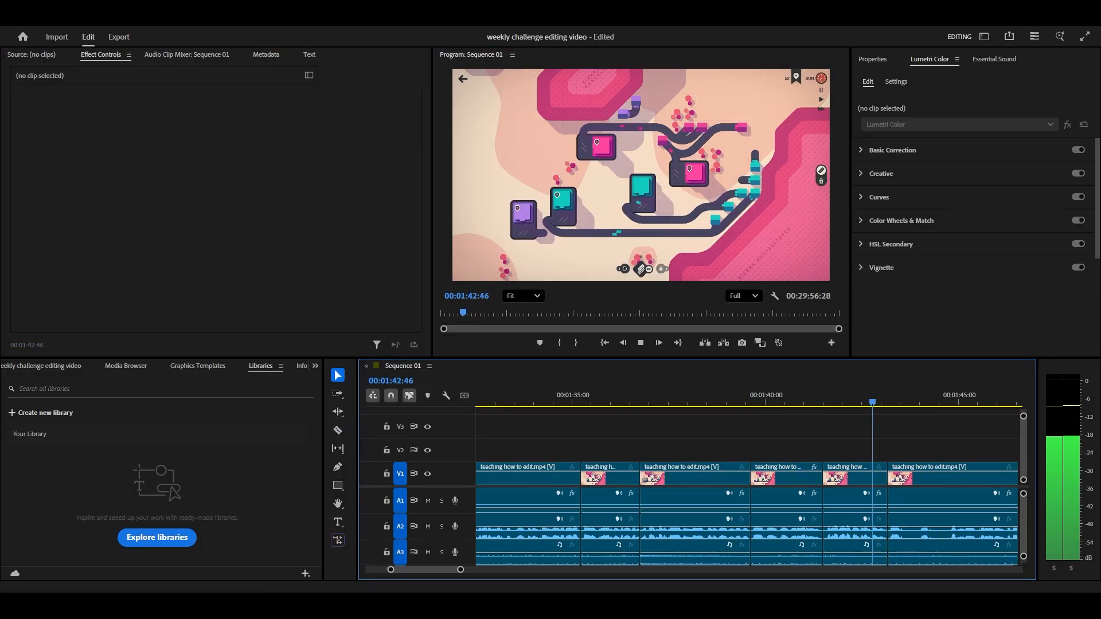
- Split the footage around the pause at about 00:01:44, ripple delete the piece, and play back across the cut
{"action": "key", "text": "minus"}
{"action": "key", "text": "c"}
{"action": "left_click", "coordinate": [747, 509]}
{"action": "left_click", "coordinate": [763, 508]}
{"action": "key", "text": "v"}
{"action": "left_click", "coordinate": [755, 479]}
{"action": "key", "text": "shift+Delete"}
{"action": "left_click_drag", "start_coordinate": [860, 403], "coordinate": [745, 403]}
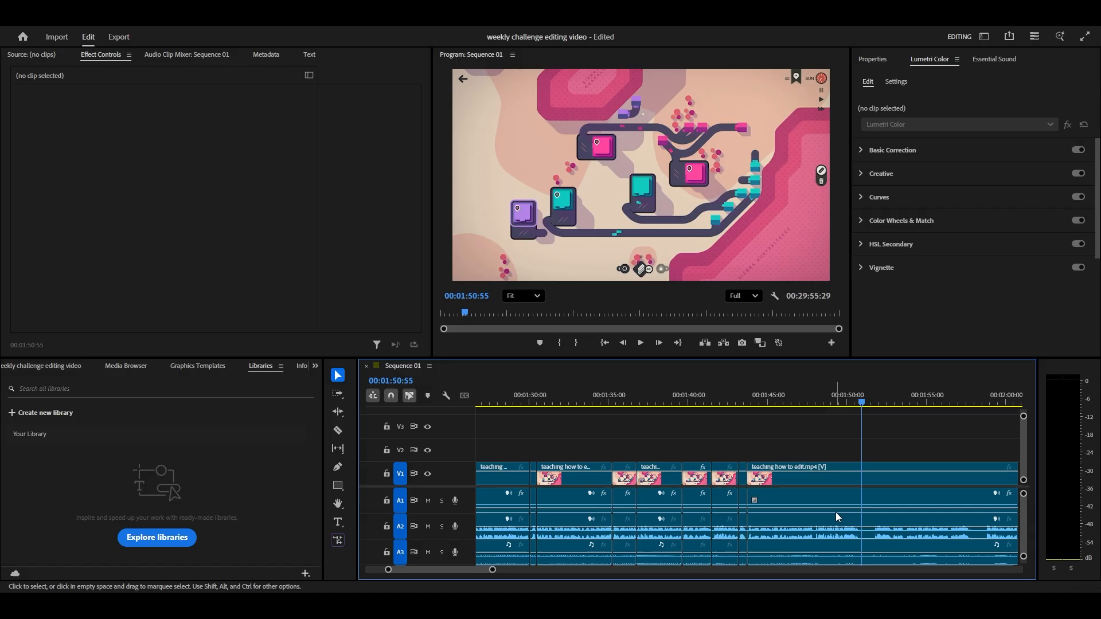
{"action": "key", "text": "space"}
- Split off the section between about 00:01:48 and 00:01:49:30 as its own segment with Scale 250 and Position 2173.9, 11.7
{"action": "left_click", "coordinate": [763, 403]}
{"action": "key", "text": "space"}
{"action": "key", "text": "space"}
{"action": "key", "text": "c"}
{"action": "left_click", "coordinate": [813, 507]}
{"action": "key", "text": "equal"}
{"action": "key", "text": "space"}
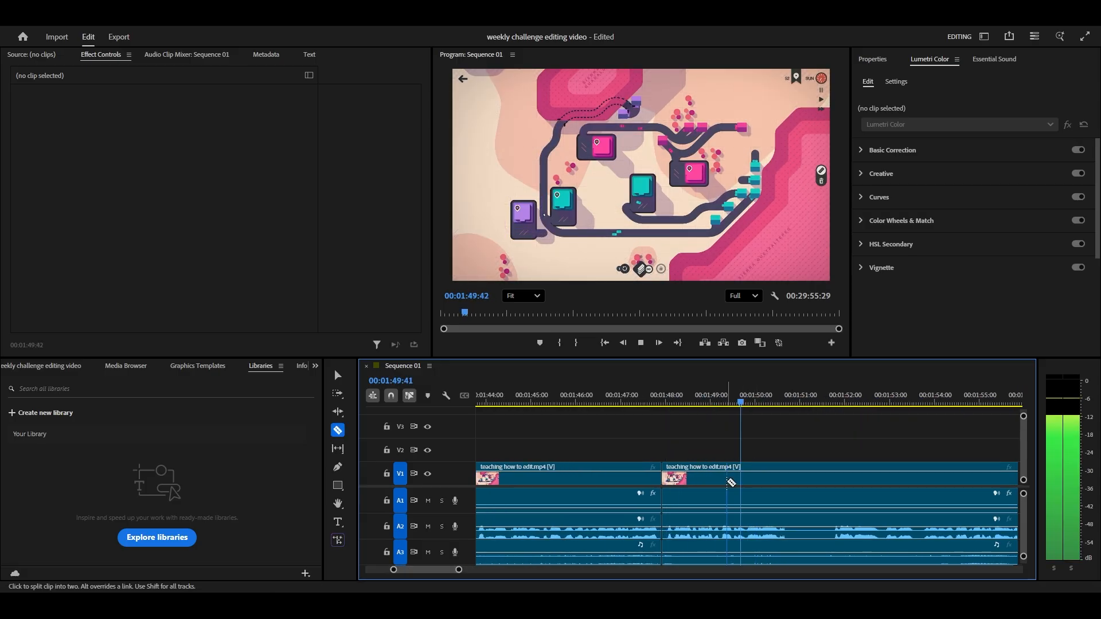
{"action": "left_click", "coordinate": [731, 483]}
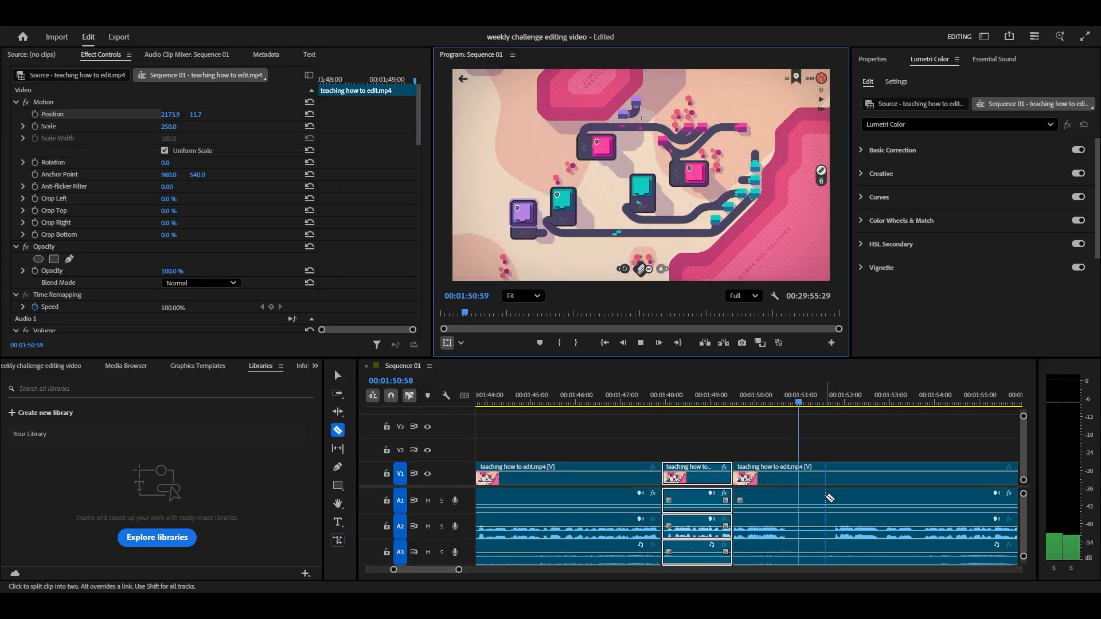
- Split the footage at about 00:01:51:30 and play back from about 00:01:48:40
{"action": "left_click", "coordinate": [826, 498]}
{"action": "key", "text": "v"}
{"action": "left_click", "coordinate": [696, 403]}
{"action": "key", "text": "space"}
- Split the footage at about 00:01:55:30 and play back from 00:01:55:02
{"action": "key", "text": "c"}
{"action": "left_click", "coordinate": [509, 507]}
{"action": "key", "text": "v"}
{"action": "left_click", "coordinate": [487, 403]}
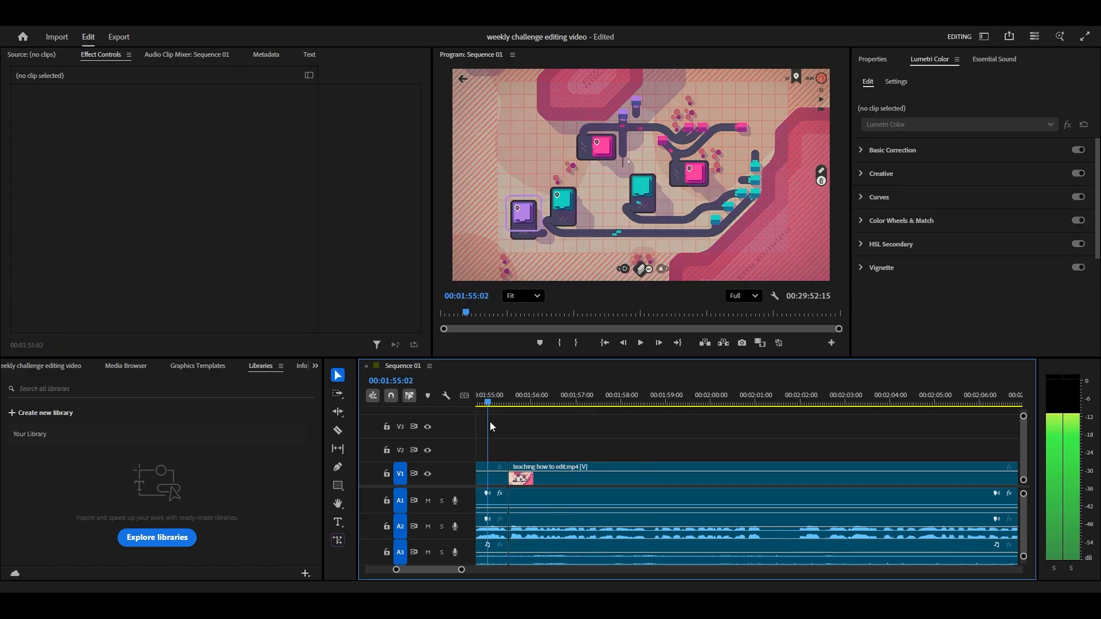
{"action": "key", "text": "space"}
- Split the footage around the short pause at about 00:02:01, ripple delete the piece, and play on past the cut
{"action": "key", "text": "c"}
{"action": "left_click", "coordinate": [578, 500]}
{"action": "left_click", "coordinate": [612, 501]}
{"action": "left_click", "coordinate": [602, 485]}
{"action": "key", "text": "shift+Delete"}
{"action": "left_click", "coordinate": [642, 404]}
{"action": "key", "text": "space"}
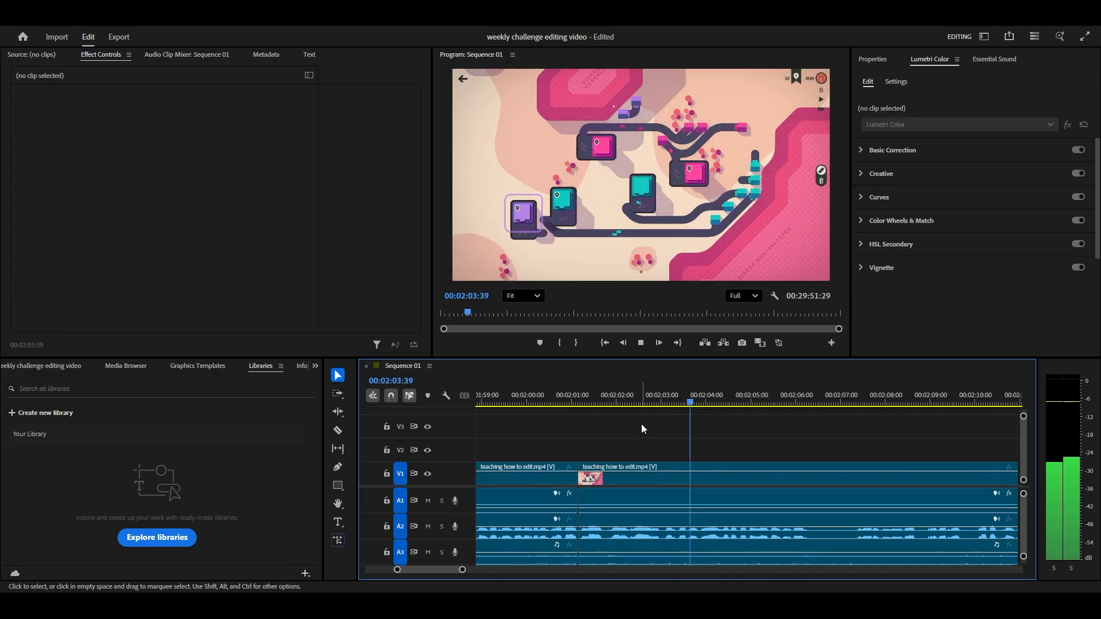
- Split off the section between about 00:02:06:20 and 00:02:11:20, ripple delete it, and play back across the cut
{"action": "key", "text": "c"}
{"action": "left_click", "coordinate": [814, 509]}
{"action": "key", "text": "minus"}
{"action": "left_click", "coordinate": [782, 499]}
{"action": "key", "text": "v"}
{"action": "key", "text": "shift+Delete"}
{"action": "left_click_drag", "start_coordinate": [897, 403], "coordinate": [664, 404]}
{"action": "key", "text": "space"}
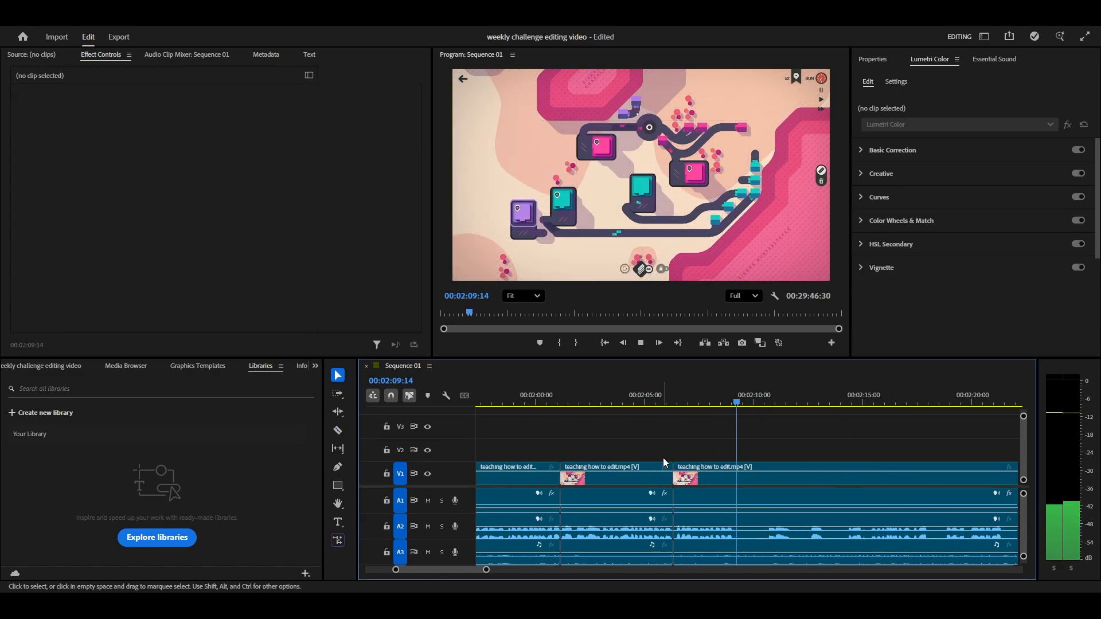
- Split the footage around the pause between about 00:02:09 and 00:02:10:40 and remove the piece
{"action": "key", "text": "c"}
{"action": "left_click", "coordinate": [735, 505]}
{"action": "left_click", "coordinate": [768, 504]}
{"action": "key", "text": "Delete"}
{"action": "left_click", "coordinate": [754, 481]}
{"action": "key", "text": "Delete"}
{"action": "left_click", "coordinate": [735, 404]}
- Split off the section between about 00:02:09 and 00:02:21:30, ripple delete it, and play back from about 00:02:07
{"action": "left_click_drag", "start_coordinate": [483, 571], "coordinate": [517, 572]}
{"action": "left_click", "coordinate": [590, 403]}
{"action": "key", "text": "c"}
{"action": "left_click", "coordinate": [746, 480]}
{"action": "key", "text": "v"}
{"action": "left_click", "coordinate": [703, 479]}
{"action": "key", "text": "shift+Delete"}
{"action": "left_click", "coordinate": [596, 403]}
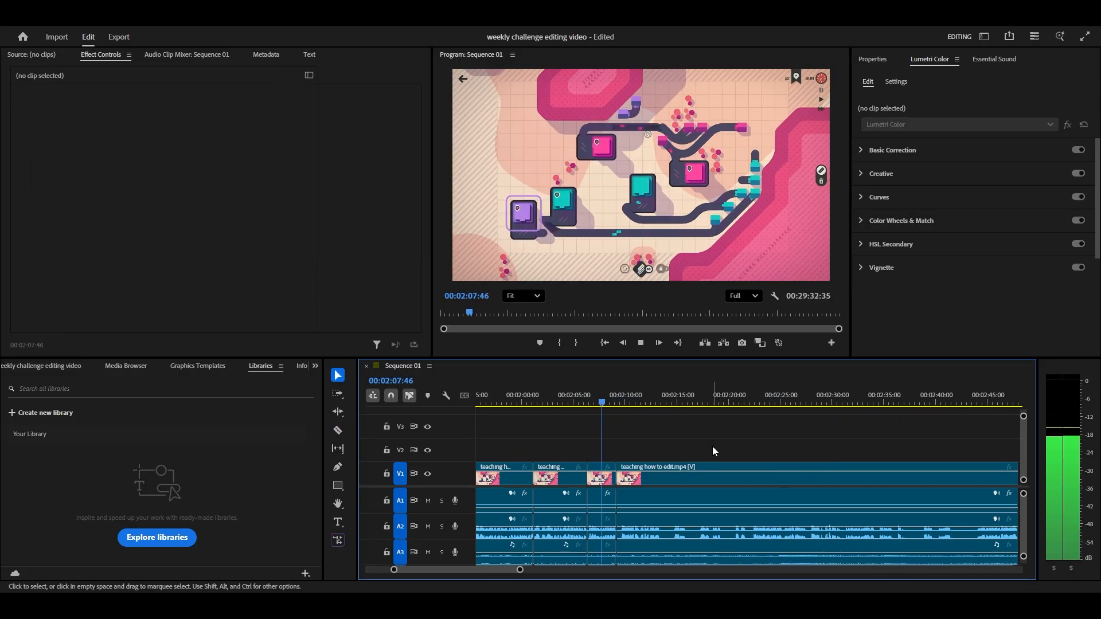
- Split the footage around the pause between about 00:02:13:30 and 00:02:14:30, remove the piece, and play back across the cut
{"action": "key", "text": "c"}
{"action": "left_click", "coordinate": [661, 502]}
{"action": "left_click", "coordinate": [672, 501]}
{"action": "key", "text": "v"}
{"action": "left_click", "coordinate": [666, 481]}
{"action": "key", "text": "shift+Delete"}
{"action": "key", "text": "Delete"}
{"action": "left_click", "coordinate": [666, 403]}
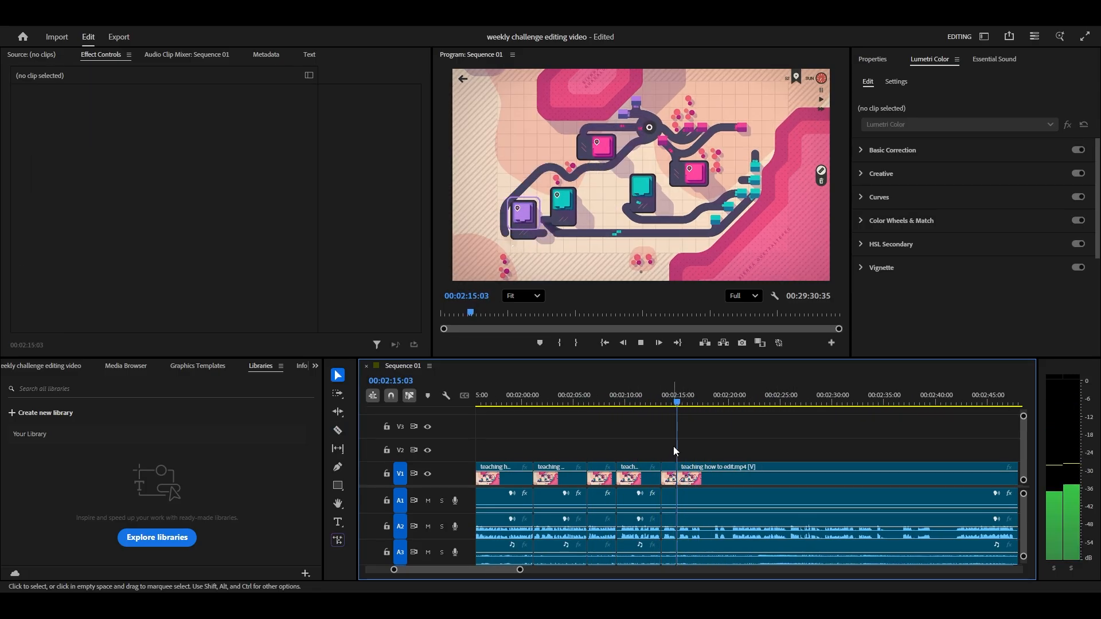
- Split the footage around the pauses between about 00:02:17 and 00:02:20, ripple delete the unwanted piece, and play it back
{"action": "key", "text": "c"}
{"action": "left_click", "coordinate": [702, 501]}
{"action": "left_click", "coordinate": [714, 501]}
{"action": "left_click", "coordinate": [732, 501]}
{"action": "key", "text": "v"}
{"action": "left_click", "coordinate": [709, 481]}
{"action": "key", "text": "shift+Delete"}
{"action": "left_click", "coordinate": [668, 403]}
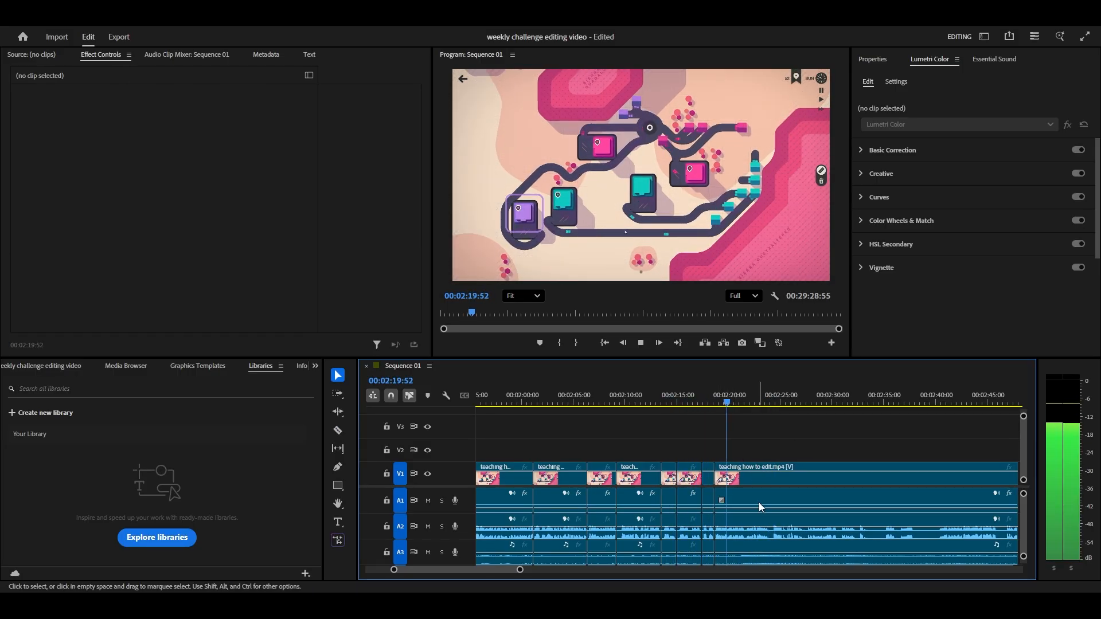
- Split the footage around the short pause at about 00:02:24 and ripple delete the piece
{"action": "left_click_drag", "start_coordinate": [520, 570], "coordinate": [490, 570]}
{"action": "key", "text": "c"}
{"action": "left_click", "coordinate": [698, 502]}
{"action": "left_click", "coordinate": [721, 501]}
{"action": "key", "text": "v"}
{"action": "left_click", "coordinate": [711, 480]}
{"action": "key", "text": "shift+Delete"}
- Play the footage from about 00:02:21 to review the cuts near 00:02:24
{"action": "key", "text": "c"}
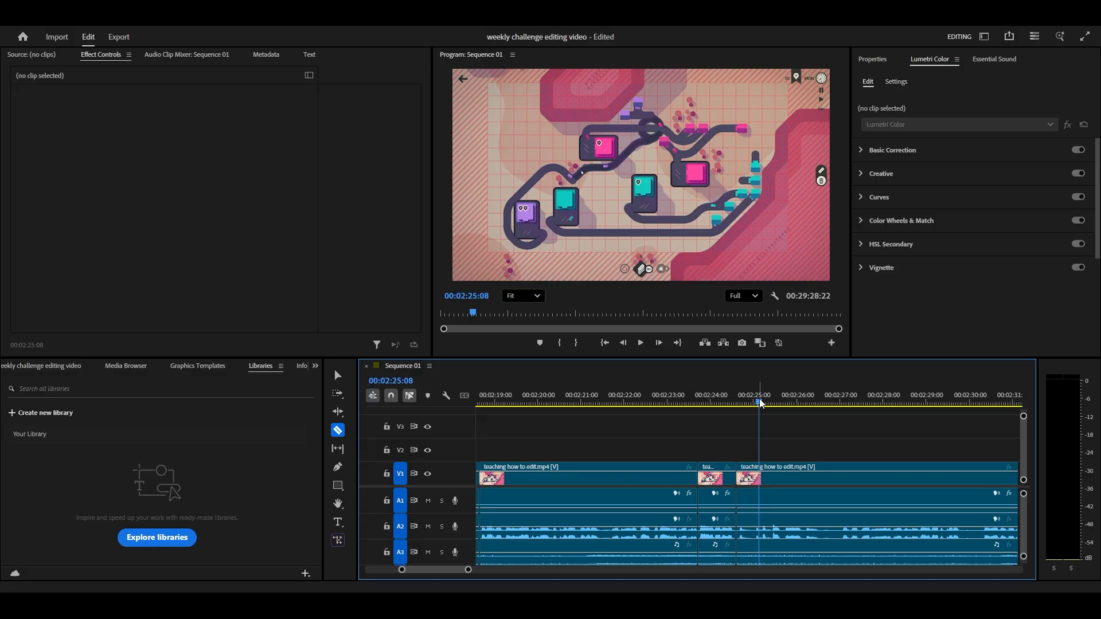
{"action": "left_click", "coordinate": [657, 403]}
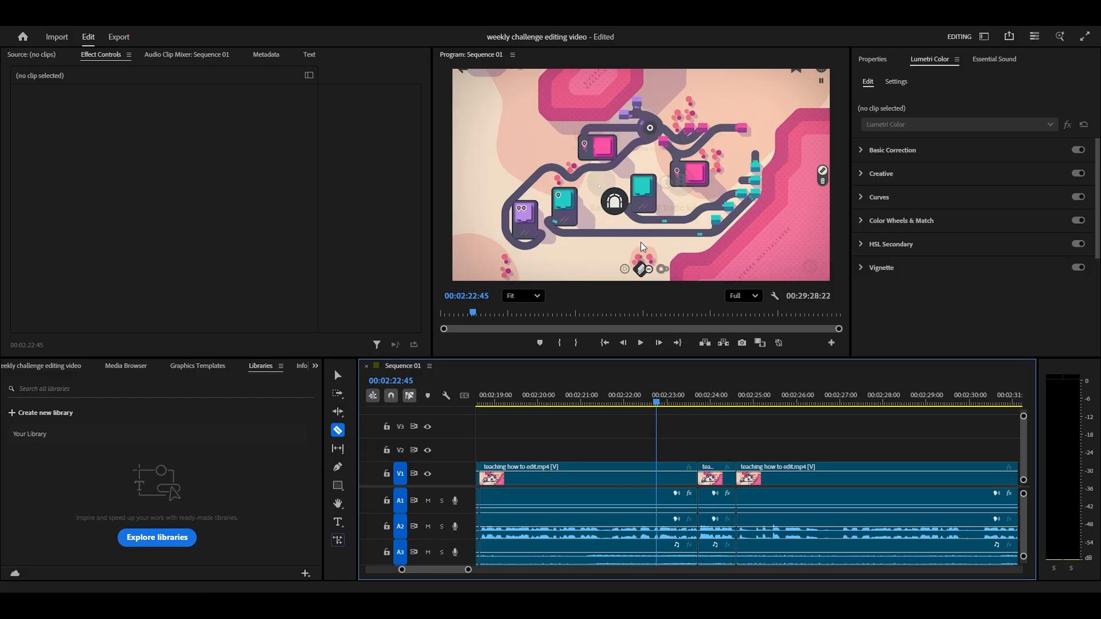
{"action": "left_click_drag", "start_coordinate": [661, 402], "coordinate": [572, 404]}
{"action": "key", "text": "space"}
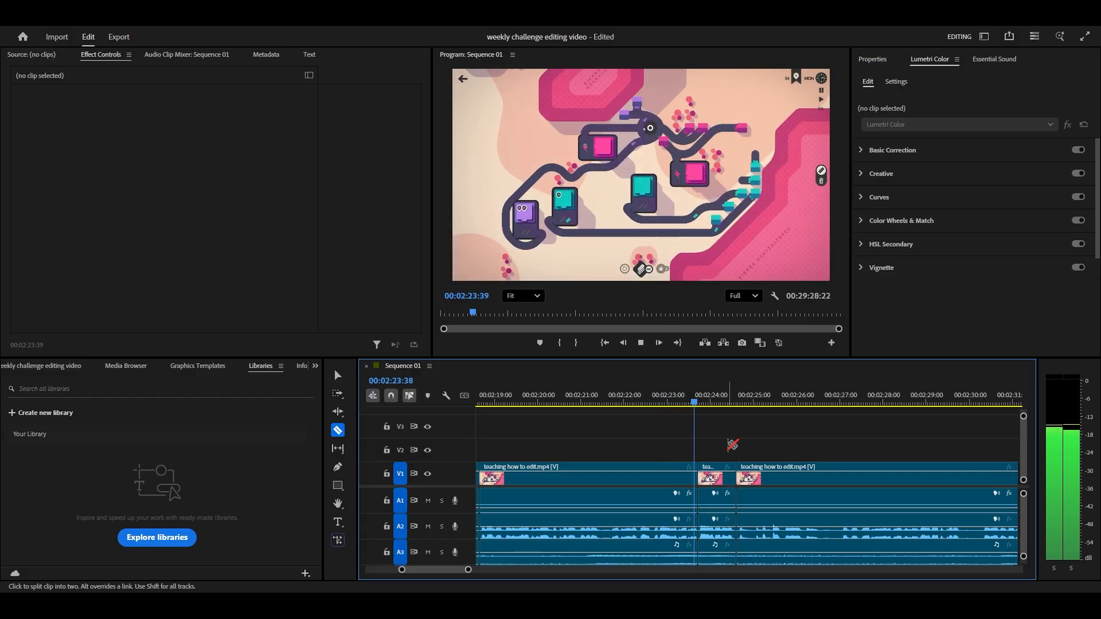
- Rotate the short clip at about 00:02:24 by 10° and set its Scale to 150
{"action": "key", "text": "space"}
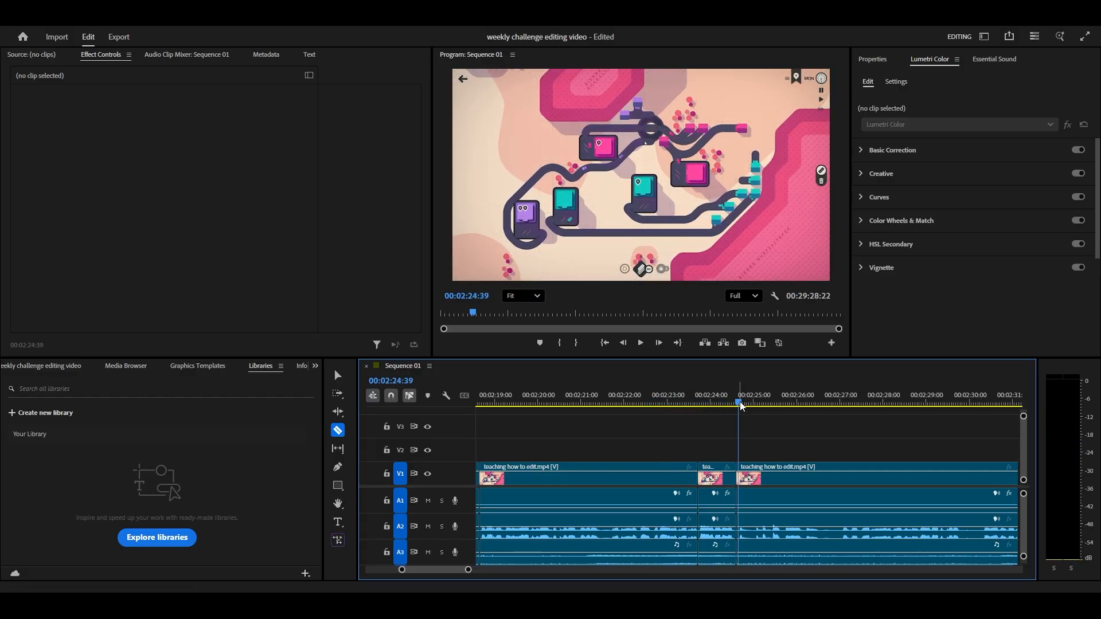
{"action": "left_click_drag", "start_coordinate": [740, 404], "coordinate": [708, 405]}
{"action": "key", "text": "v"}
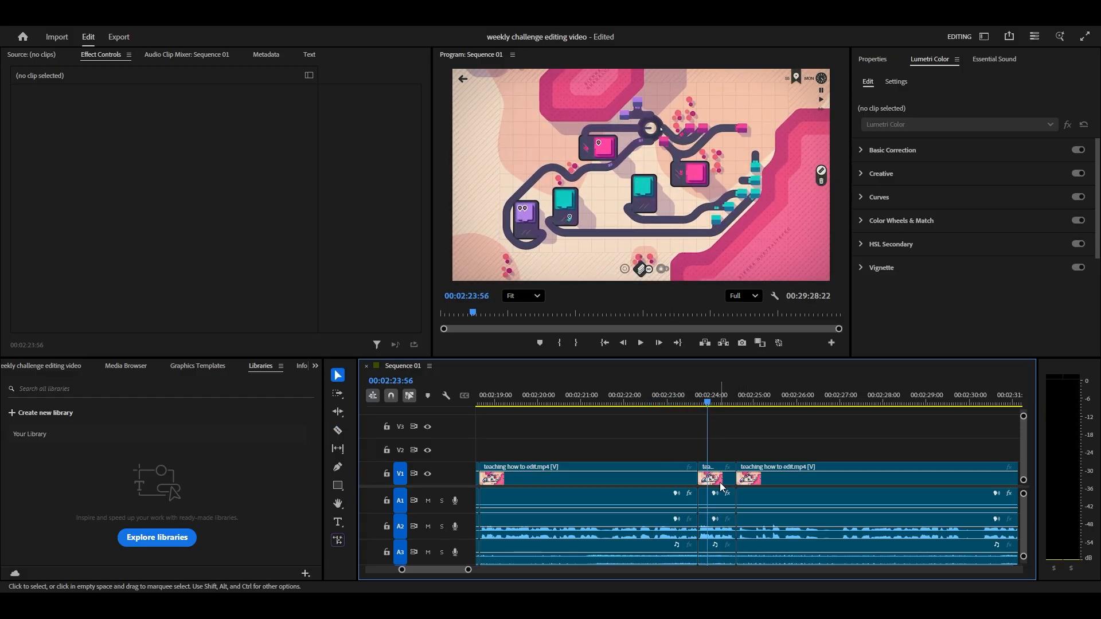
{"action": "left_click", "coordinate": [721, 482]}
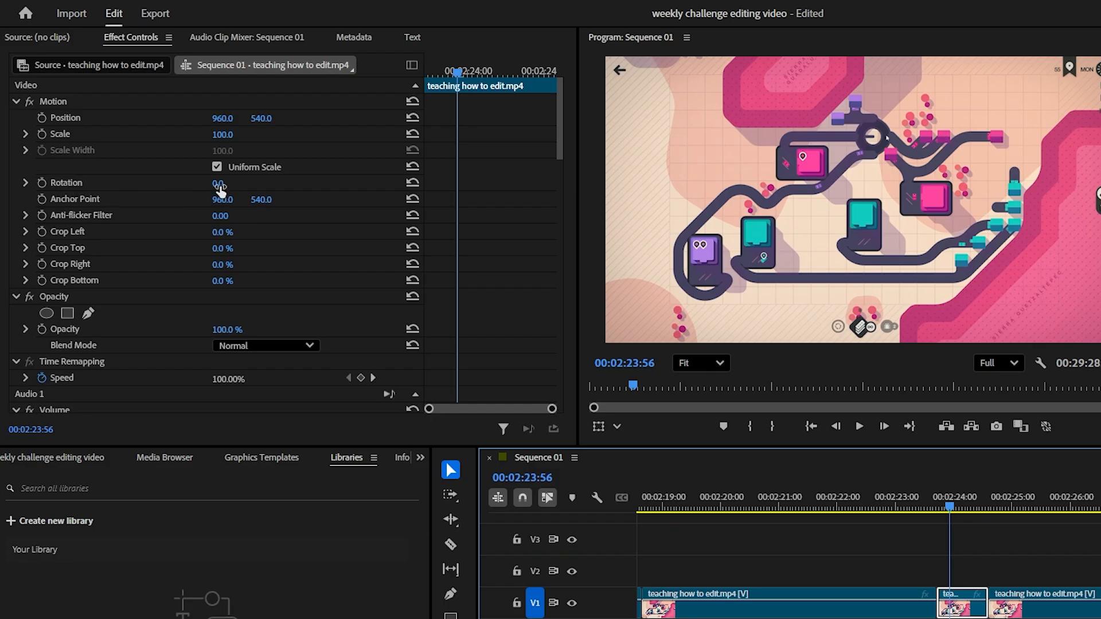
{"action": "left_click", "coordinate": [219, 184]}
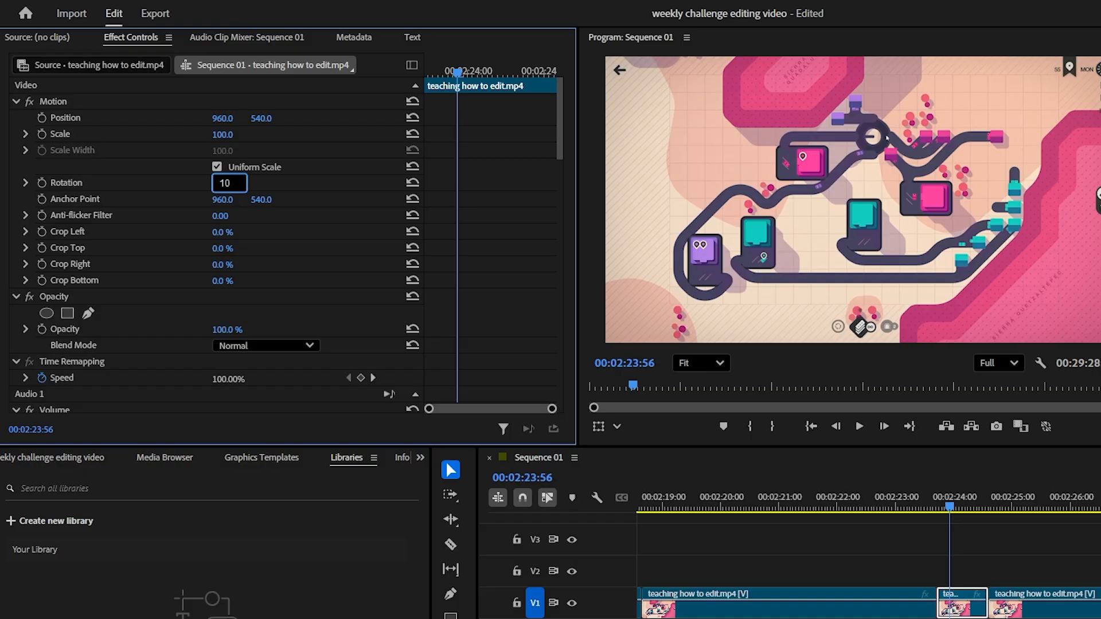
{"action": "key", "text": "Return"}
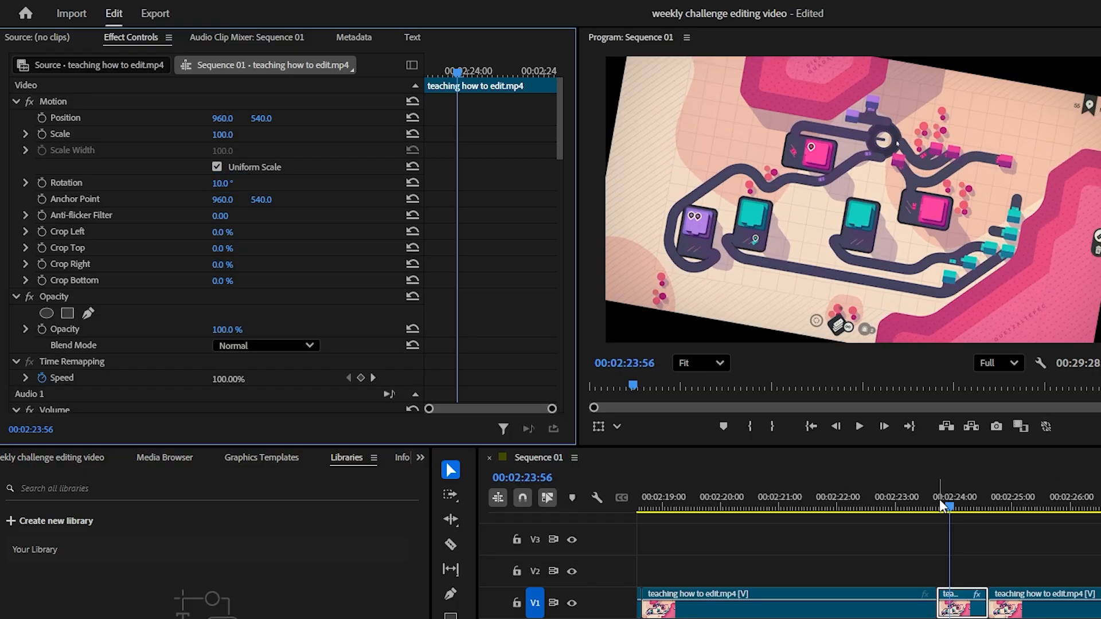
{"action": "mouse_move", "coordinate": [950, 503]}
{"action": "left_mouse_down"}
{"action": "mouse_move", "coordinate": [861, 507]}
{"action": "mouse_move", "coordinate": [950, 519]}
{"action": "left_mouse_up"}
{"action": "left_click", "coordinate": [223, 135]}
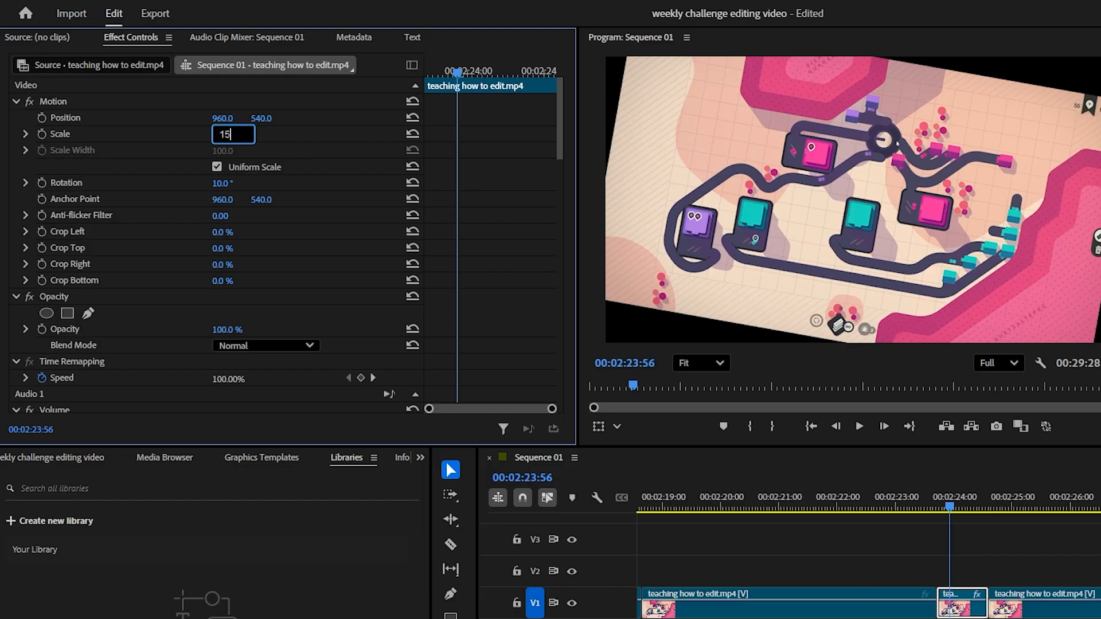
{"action": "key", "text": "Return"}
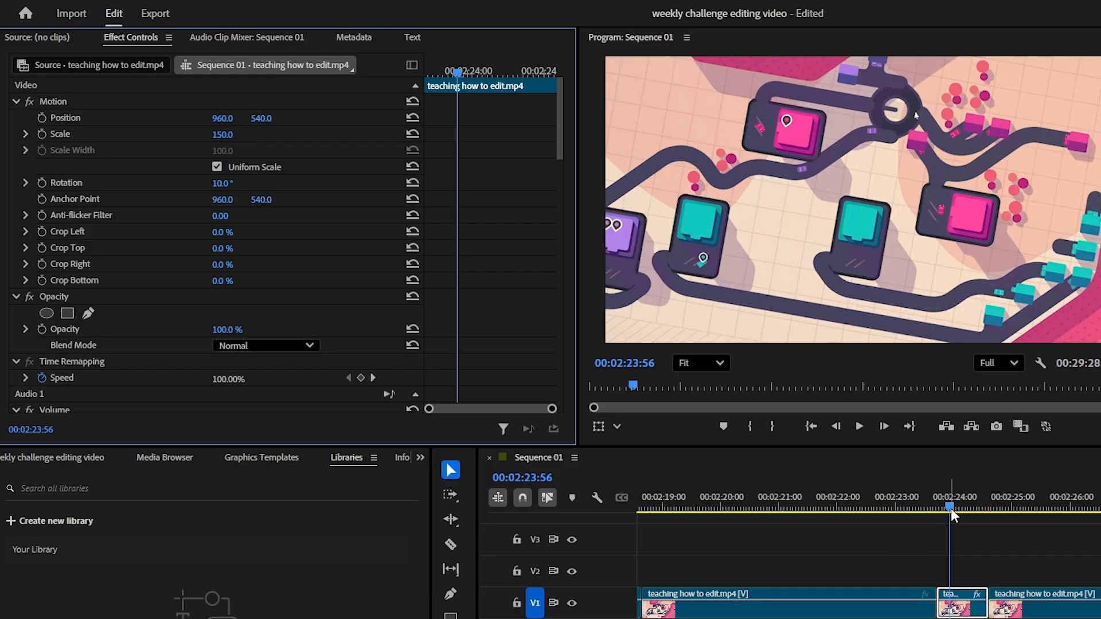
- Play the footage across the rotated clip at about 00:02:24 and on to about 00:02:32
{"action": "left_click_drag", "start_coordinate": [951, 508], "coordinate": [749, 512]}
{"action": "key", "text": "space"}
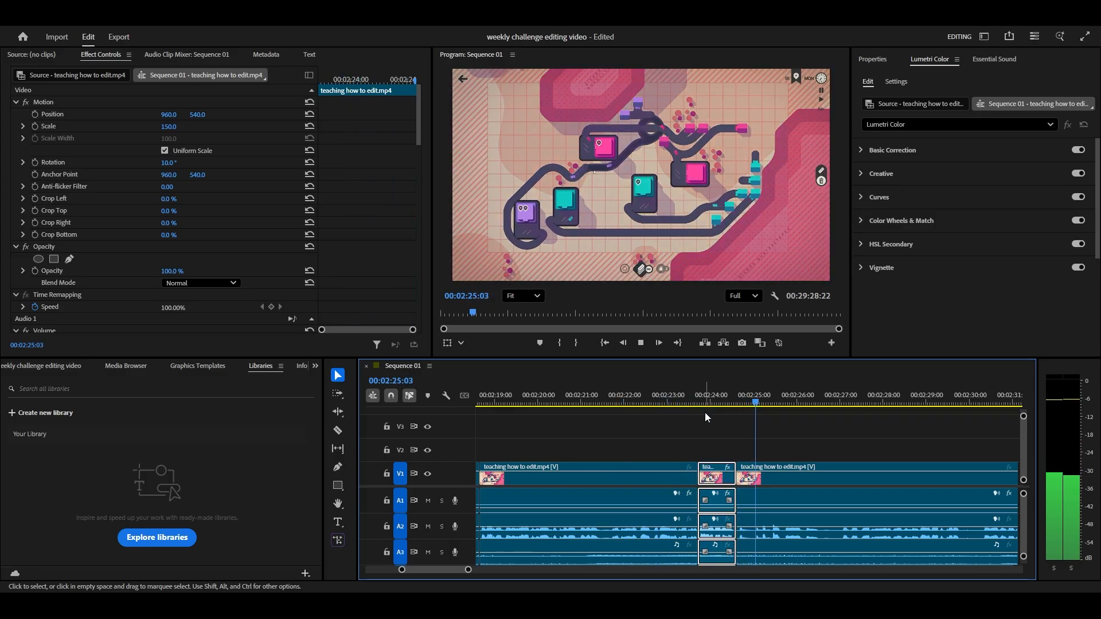
{"action": "key", "text": "space"}
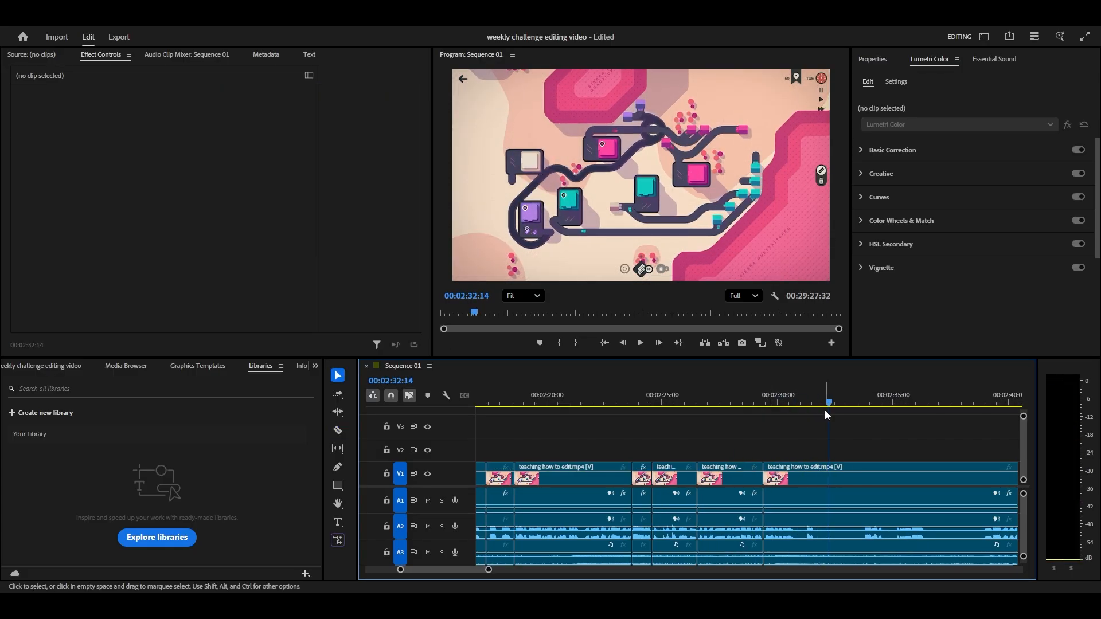
{"action": "left_click_drag", "start_coordinate": [826, 410], "coordinate": [769, 415]}
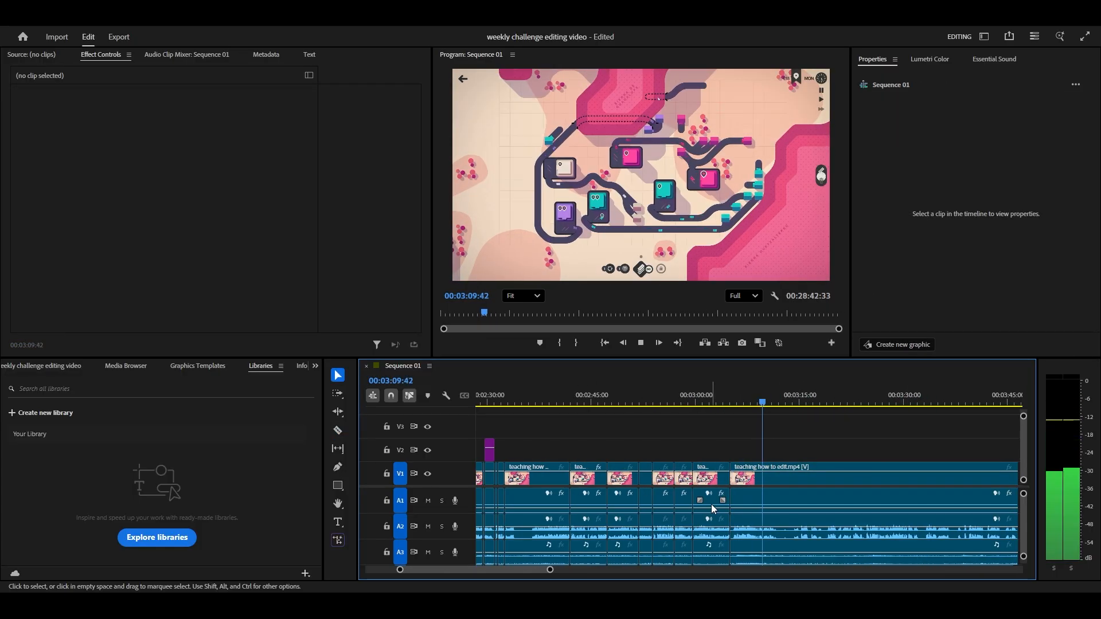
- Split the footage around the pause between about 00:03:13 and 00:03:19 and ripple delete the piece
{"action": "key", "text": "c"}
{"action": "left_click", "coordinate": [787, 401]}
{"action": "left_click", "coordinate": [784, 510]}
{"action": "left_click", "coordinate": [828, 509]}
{"action": "key", "text": "v"}
{"action": "left_click", "coordinate": [800, 489]}
{"action": "key", "text": "shift+Delete"}
- Split the footage around further pauses and ripple delete the short piece at about 00:03:25
{"action": "left_click_drag", "start_coordinate": [400, 570], "coordinate": [441, 574]}
{"action": "key", "text": "c"}
{"action": "left_click", "coordinate": [838, 490]}
{"action": "left_click", "coordinate": [900, 490]}
{"action": "key", "text": "v"}
{"action": "left_click", "coordinate": [869, 489]}
{"action": "left_click", "coordinate": [739, 484]}
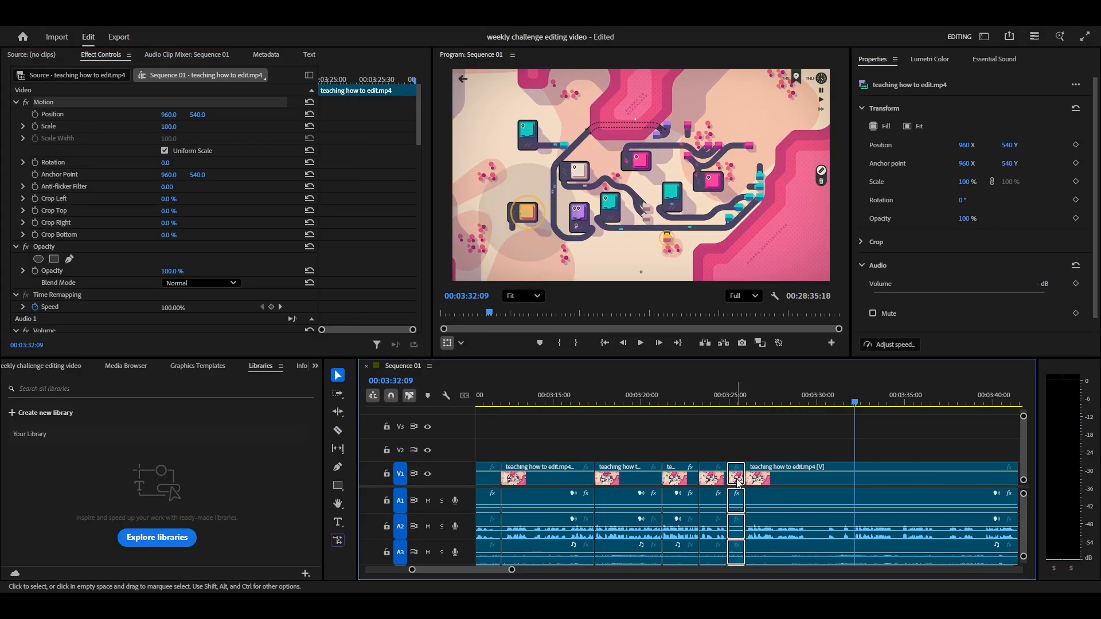
{"action": "key", "text": "shift+Delete"}
- Play the footage from about 00:03:25 to review the latest cuts
{"action": "left_click", "coordinate": [726, 401]}
{"action": "key", "text": "space"}
{"action": "left_click_drag", "start_coordinate": [416, 570], "coordinate": [400, 571]}
{"action": "left_click", "coordinate": [542, 401]}
{"action": "key", "text": "space"}
- Split the footage around the stretch from about 00:03:26 to 00:03:31, ripple delete it, and play across the cut
{"action": "key", "text": "c"}
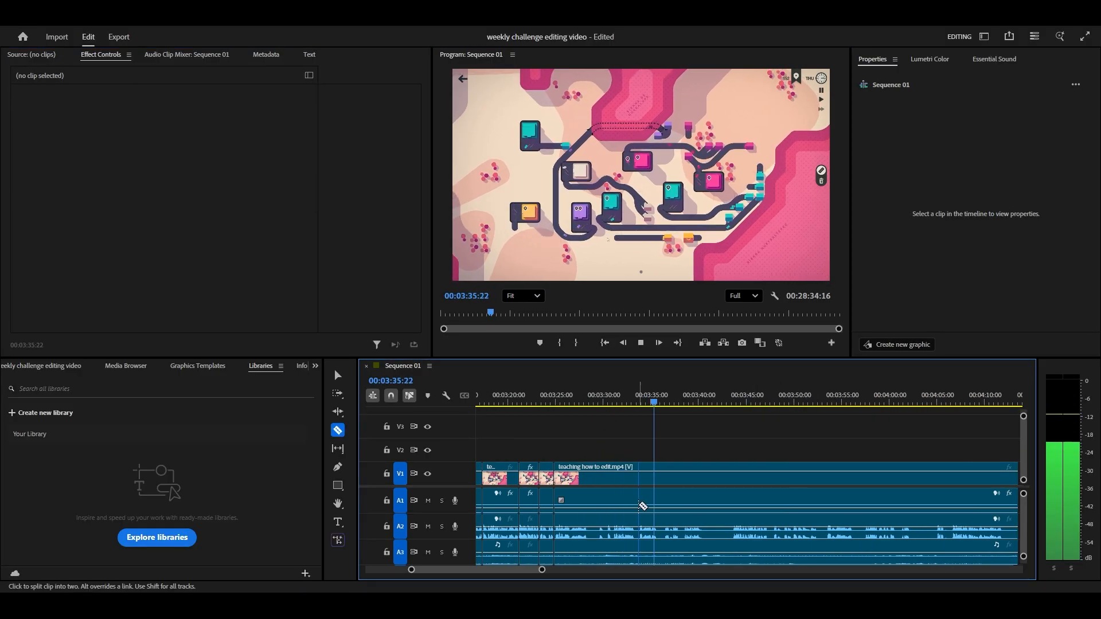
{"action": "left_click", "coordinate": [543, 402]}
{"action": "left_click_drag", "start_coordinate": [542, 571], "coordinate": [482, 571]}
{"action": "left_click", "coordinate": [602, 489]}
{"action": "left_click", "coordinate": [849, 490]}
{"action": "key", "text": "v"}
{"action": "left_click", "coordinate": [803, 489]}
{"action": "key", "text": "shift+Delete"}
{"action": "left_click", "coordinate": [594, 402]}
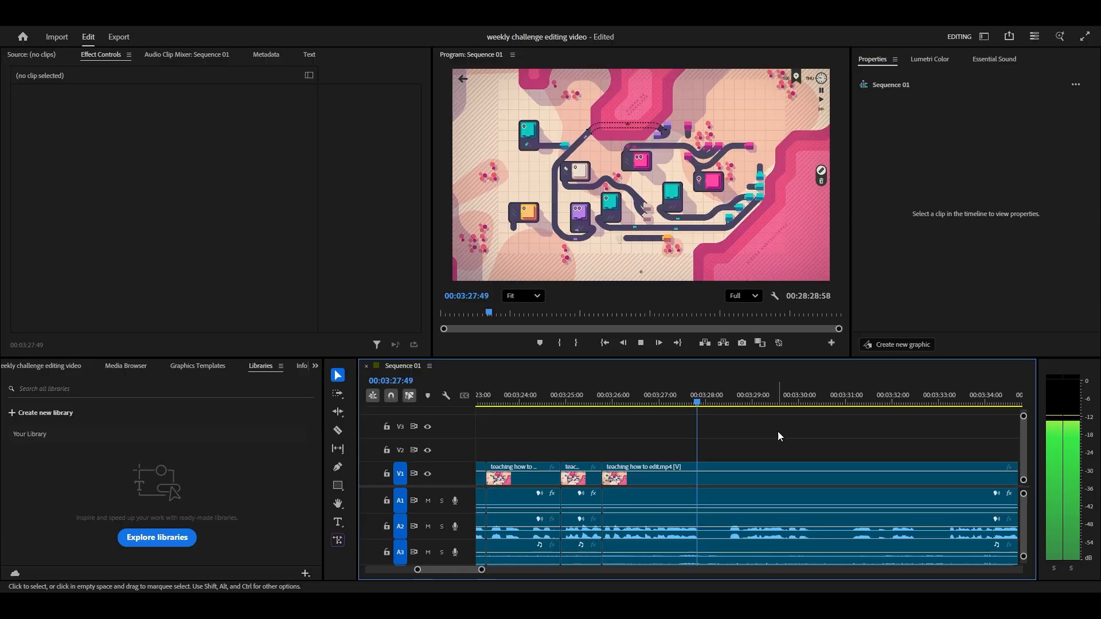
- Split the footage around the pause at about 00:03:27 and ripple delete the unwanted piece
{"action": "key", "text": "minus"}
{"action": "key", "text": "minus"}
{"action": "left_click", "coordinate": [786, 402]}
{"action": "key", "text": "c"}
{"action": "left_click", "coordinate": [632, 498]}
{"action": "key", "text": "v"}
{"action": "left_click", "coordinate": [613, 490]}
{"action": "key", "text": "shift+Delete"}
{"action": "key", "text": "shift+Delete"}
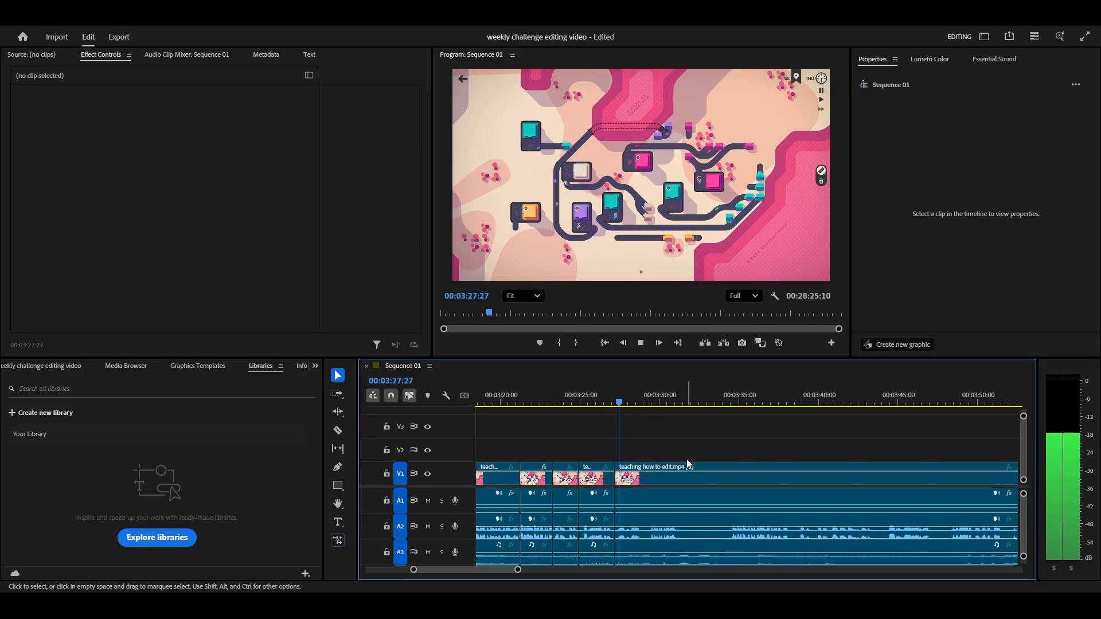
- Split the footage at about 00:03:29 and 00:03:31 and ripple delete the piece between
{"action": "key", "text": "c"}
{"action": "left_click", "coordinate": [642, 503]}
{"action": "left_click", "coordinate": [680, 504]}
{"action": "key", "text": "v"}
{"action": "left_click", "coordinate": [662, 503]}
{"action": "key", "text": "shift+Delete"}
- Split the footage at about 00:03:36 and ripple delete the short pause at about 00:03:41
{"action": "key", "text": "c"}
{"action": "left_click", "coordinate": [752, 504]}
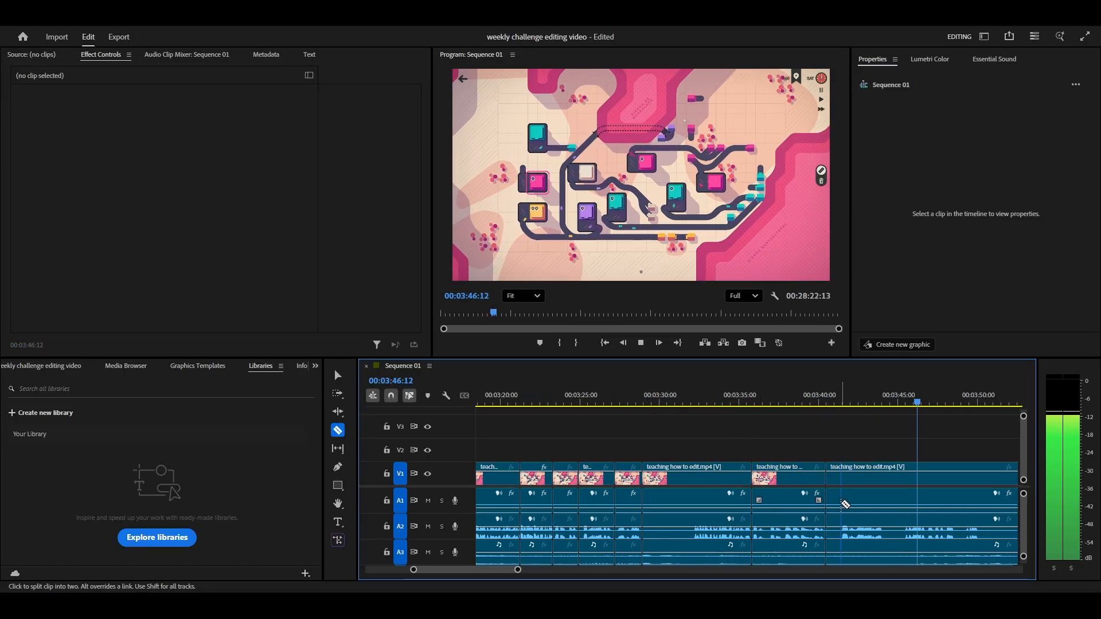
{"action": "left_click", "coordinate": [842, 505]}
{"action": "key", "text": "v"}
{"action": "left_click", "coordinate": [833, 503]}
{"action": "key", "text": "shift+Delete"}
- Split the footage around the short pauses at about 00:03:43 and 00:03:52 and ripple delete the pieces
{"action": "key", "text": "c"}
{"action": "left_click", "coordinate": [587, 499]}
{"action": "left_click", "coordinate": [605, 499]}
{"action": "key", "text": "v"}
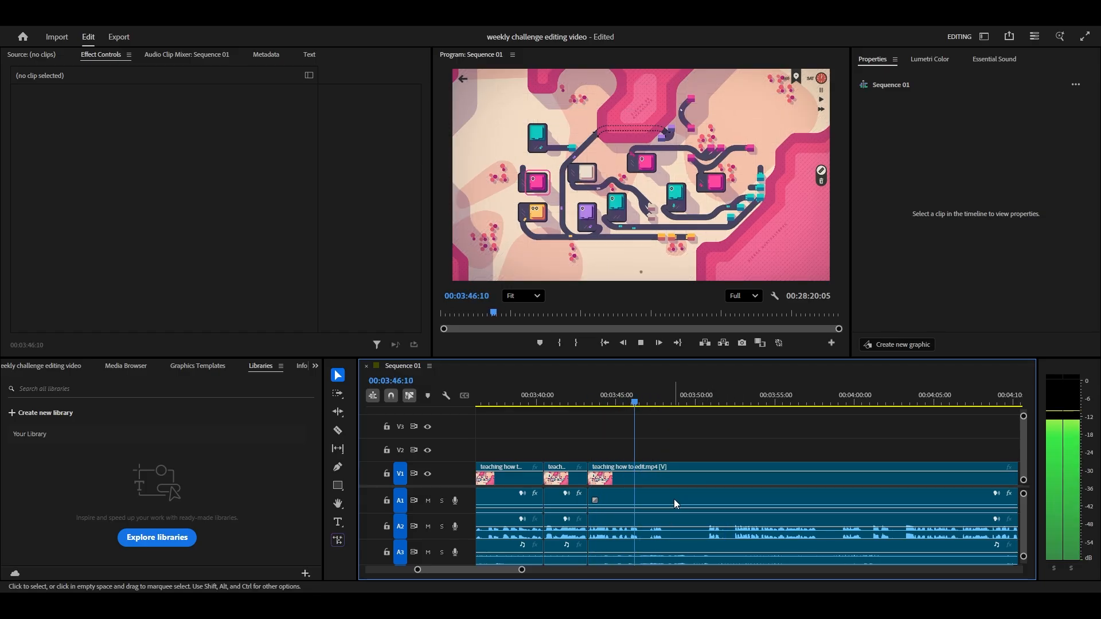
{"action": "key", "text": "c"}
{"action": "left_click", "coordinate": [721, 507]}
{"action": "key", "text": "v"}
{"action": "key", "text": "shift+Delete"}
- Split the footage at about 00:03:47 and set the Scale of the clip before the cut to 200
{"action": "left_click", "coordinate": [608, 402]}
{"action": "left_click", "coordinate": [644, 498]}
{"action": "left_click", "coordinate": [617, 474]}
{"action": "type", "text": "200"}
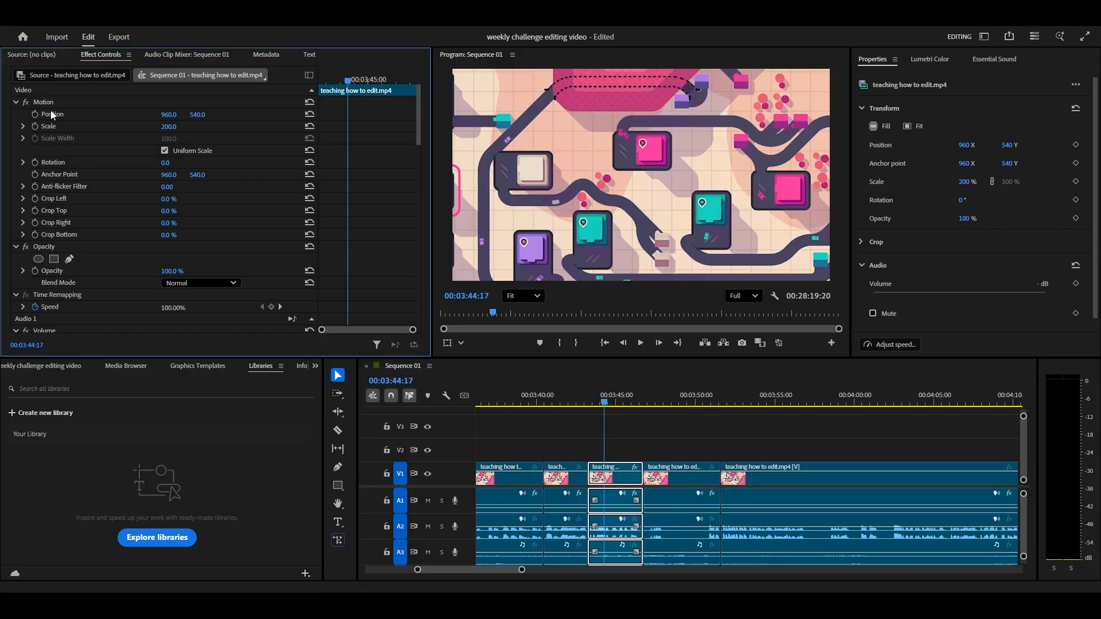
{"action": "key", "text": "space"}
- Split the footage around the pause between about 00:03:57 and 00:04:02 and ripple delete the piece
{"action": "key", "text": "c"}
{"action": "left_click", "coordinate": [806, 500]}
{"action": "left_click", "coordinate": [892, 502]}
{"action": "key", "text": "v"}
{"action": "key", "text": "shift+Delete"}
- Split the footage around the pauses at about 00:04:06 and 00:04:16 and ripple delete the pieces
{"action": "key", "text": "c"}
{"action": "left_click", "coordinate": [944, 499]}
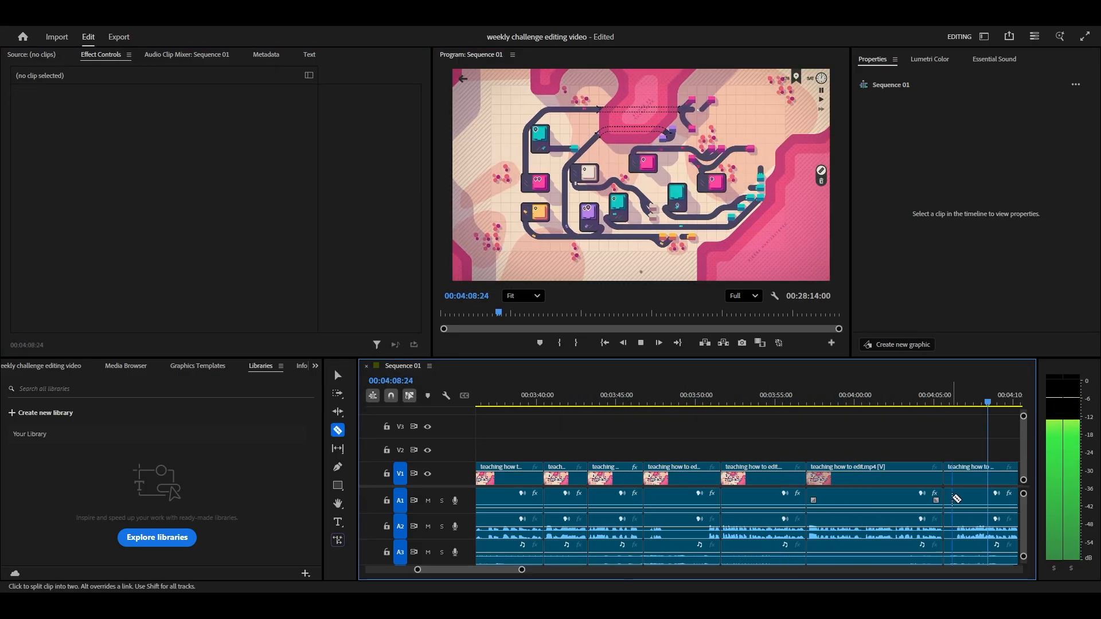
{"action": "left_click", "coordinate": [953, 499]}
{"action": "key", "text": "v"}
{"action": "left_click", "coordinate": [706, 498]}
{"action": "key", "text": "shift+Delete"}
{"action": "left_click", "coordinate": [811, 499]}
{"action": "left_click", "coordinate": [800, 478]}
{"action": "key", "text": "shift+Delete"}
- Play the footage from about 00:04:12 up to the cut near 00:04:16:20
{"action": "left_click", "coordinate": [744, 402]}
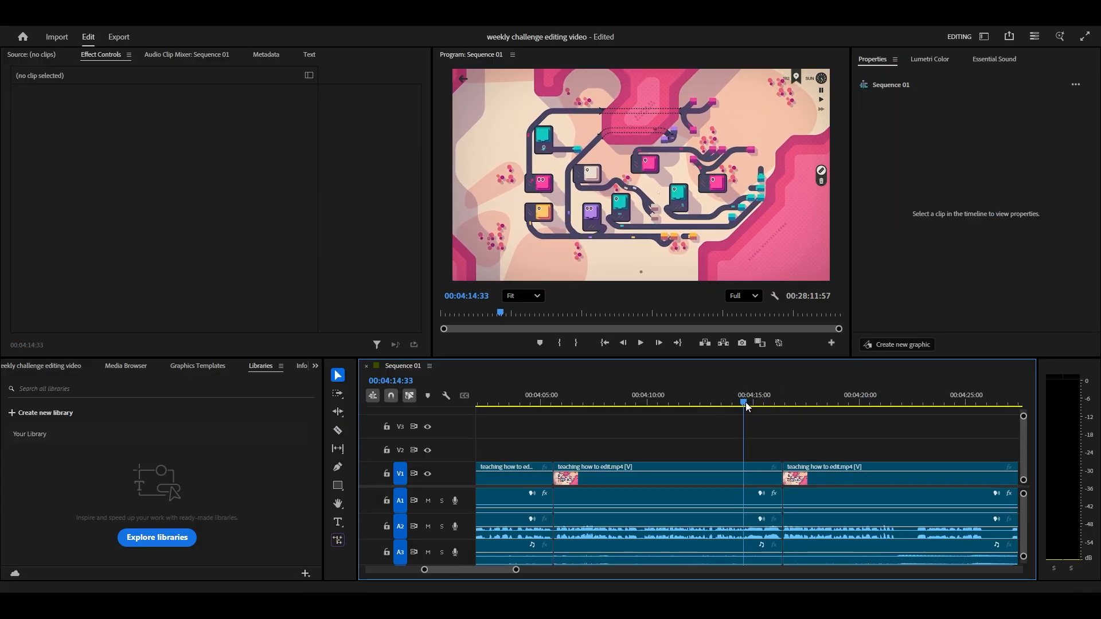
{"action": "left_click_drag", "start_coordinate": [745, 404], "coordinate": [690, 404]}
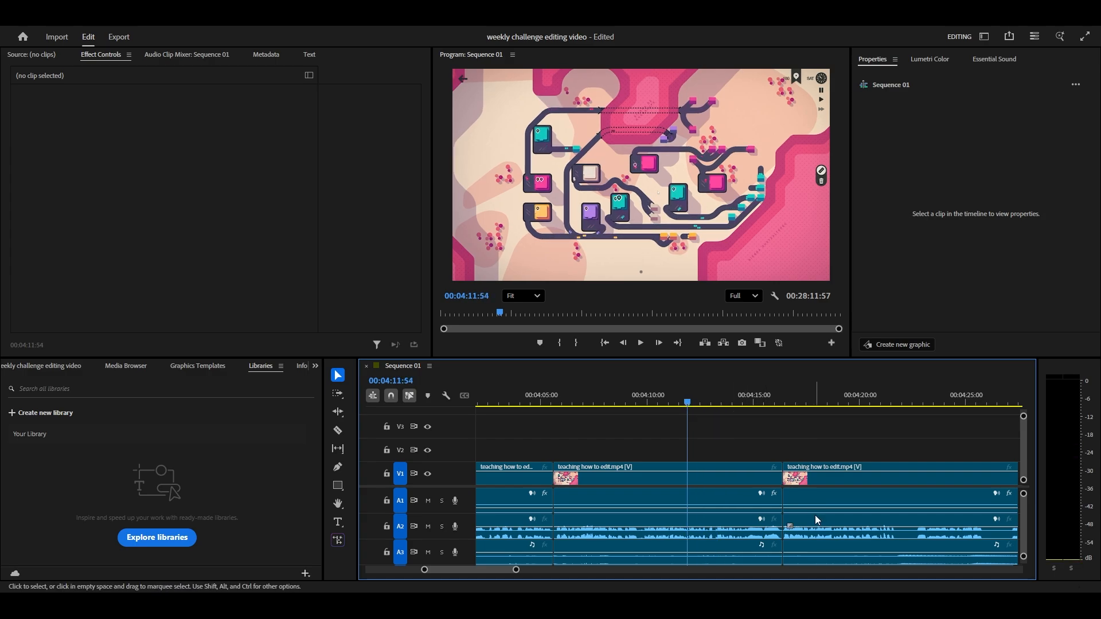
{"action": "key", "text": "space"}
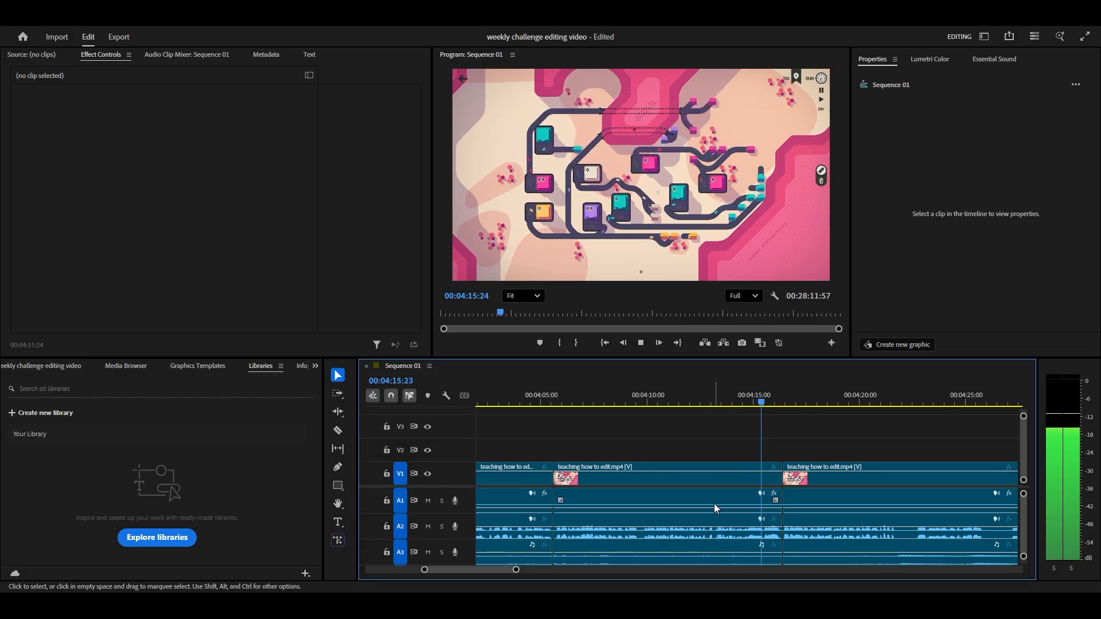
{"action": "key", "text": "space"}
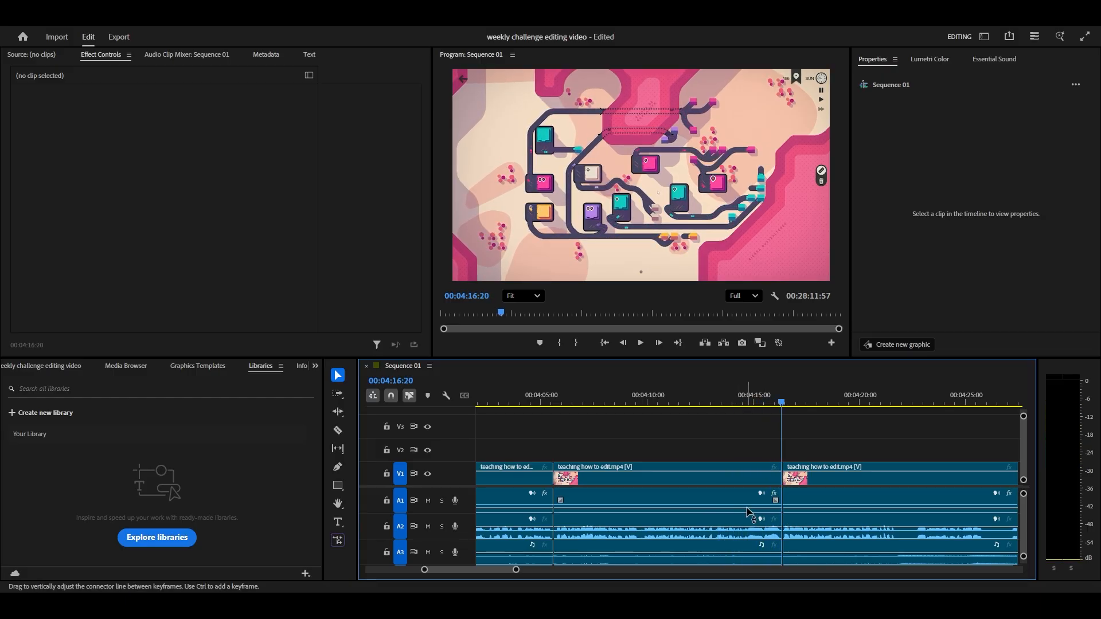
- Split the footage at about 00:04:14:40 and add a Lumetri Color effect to the short clip ending near 00:04:16:20
{"action": "key", "text": "c"}
{"action": "left_click", "coordinate": [746, 481]}
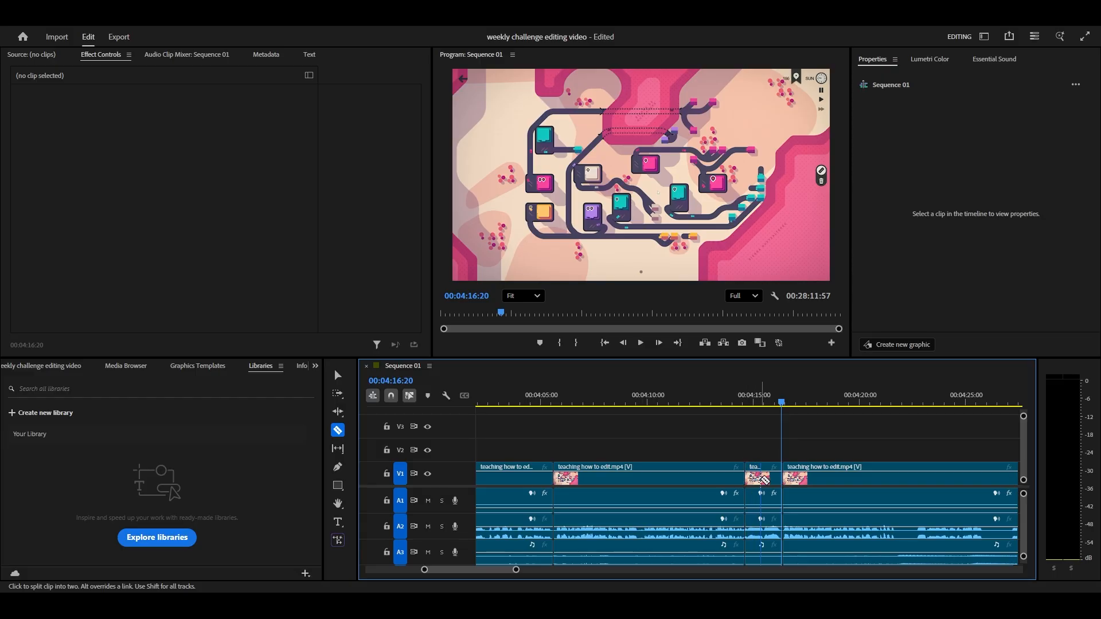
{"action": "key", "text": "v"}
{"action": "left_click", "coordinate": [763, 480]}
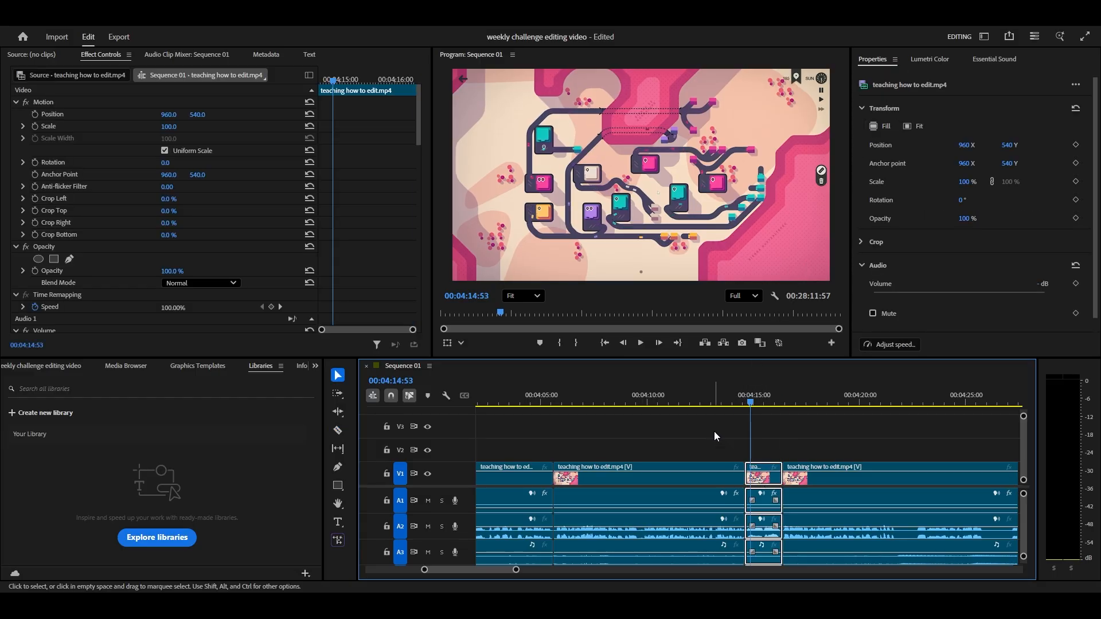
{"action": "left_click", "coordinate": [947, 58]}
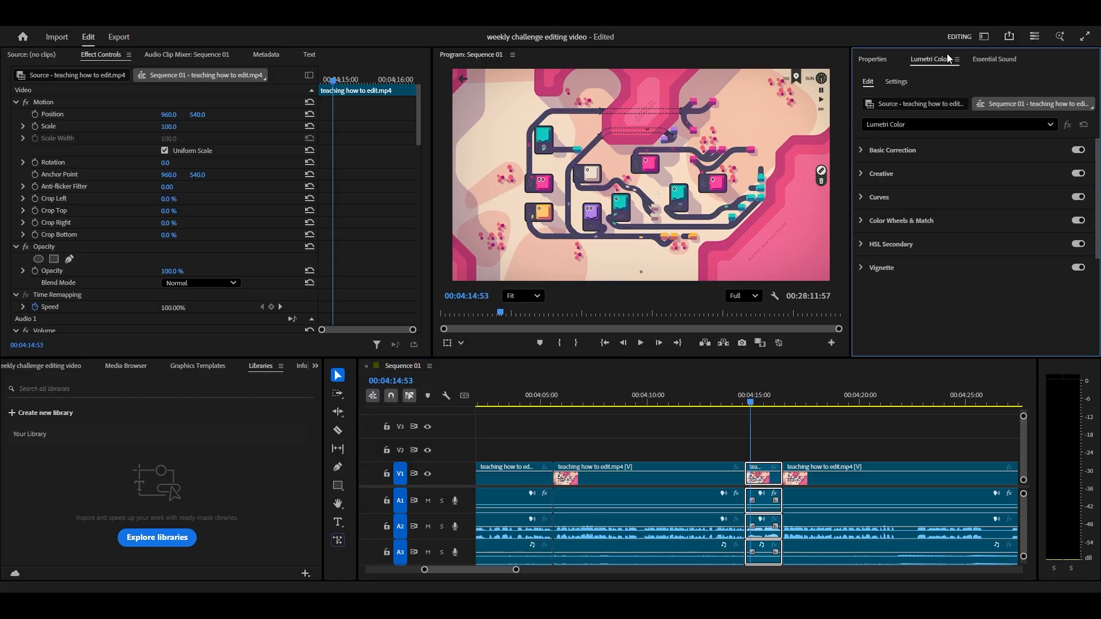
{"action": "left_click", "coordinate": [1014, 121]}
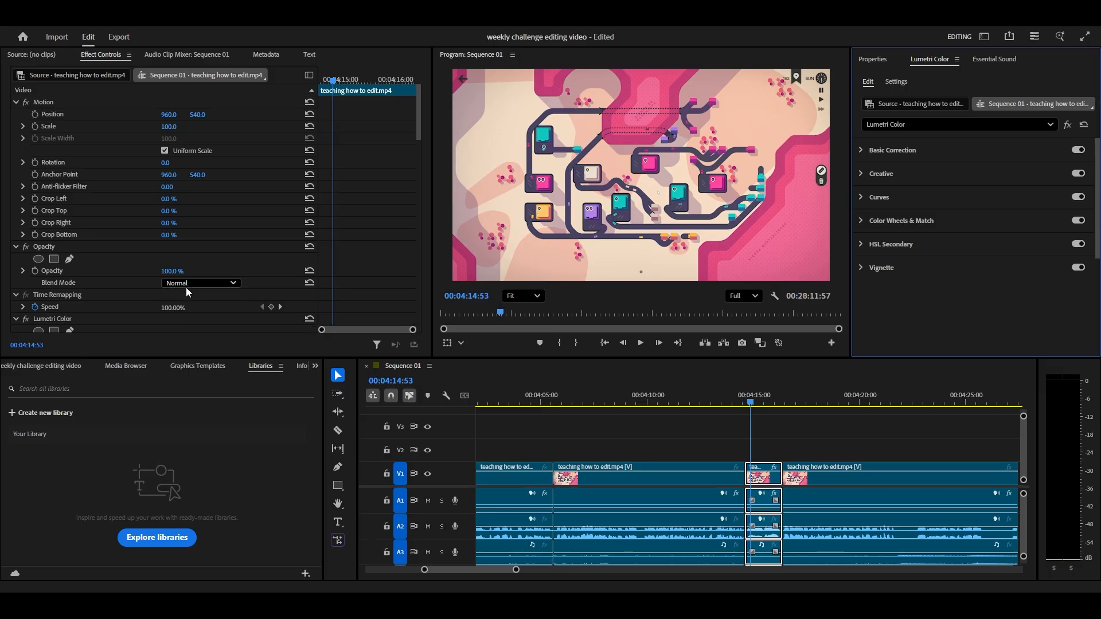
- Push the short clip's Midtones and Shadows color wheels strongly toward red in Color Wheels & Match
{"action": "scroll", "coordinate": [104, 257], "scroll_direction": "down", "scroll_amount": 5}
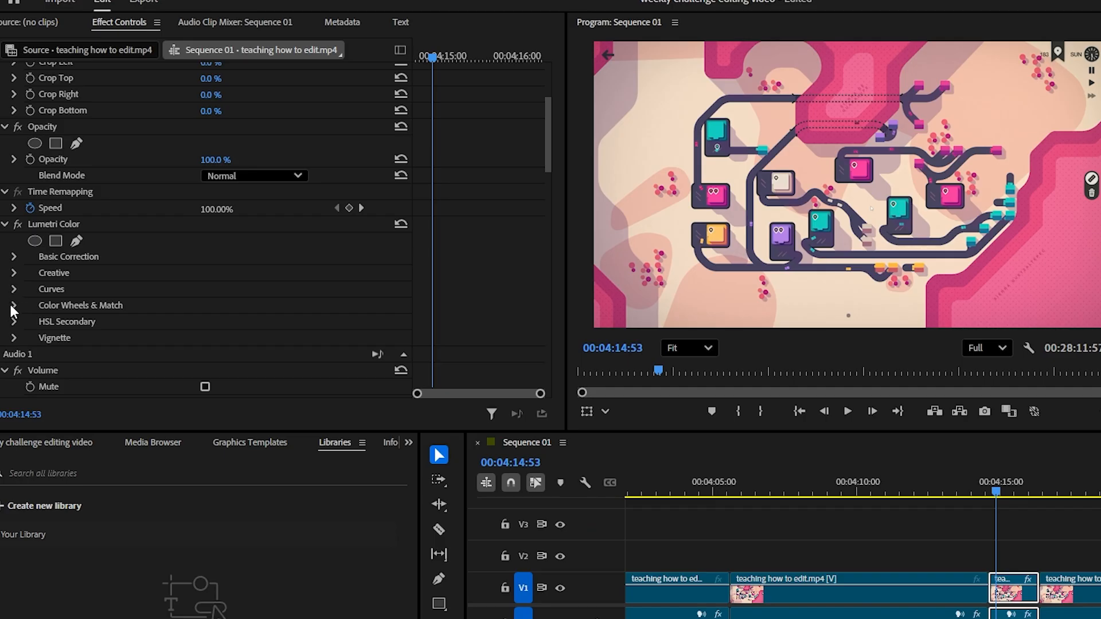
{"action": "left_click", "coordinate": [13, 305]}
{"action": "scroll", "coordinate": [202, 281], "scroll_direction": "down", "scroll_amount": 5}
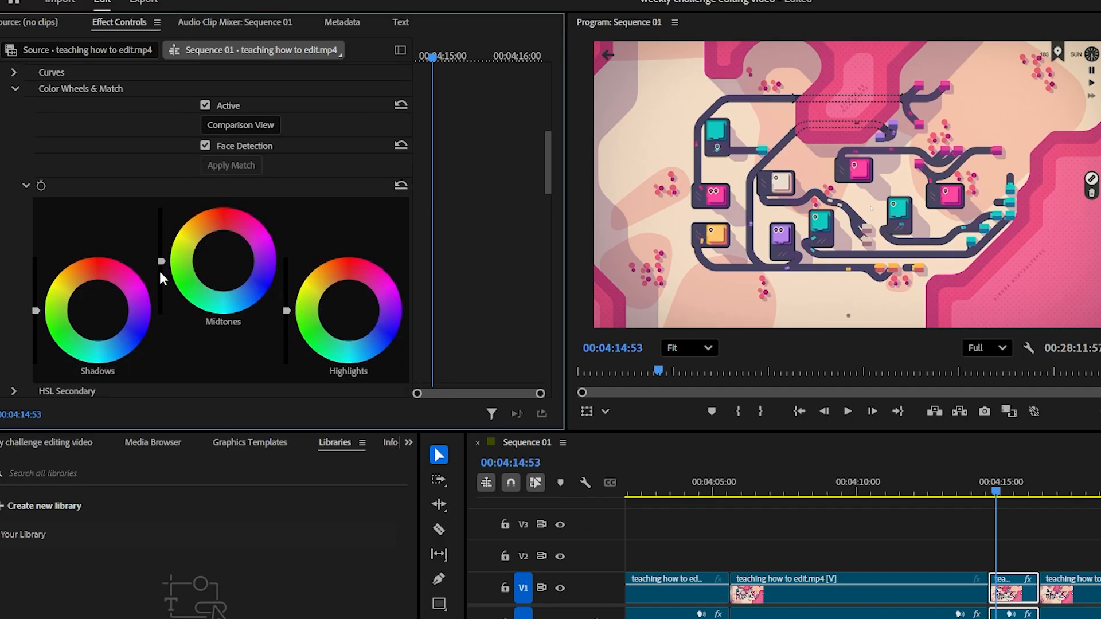
{"action": "left_click_drag", "start_coordinate": [223, 261], "coordinate": [229, 217]}
{"action": "left_click_drag", "start_coordinate": [97, 310], "coordinate": [95, 267]}
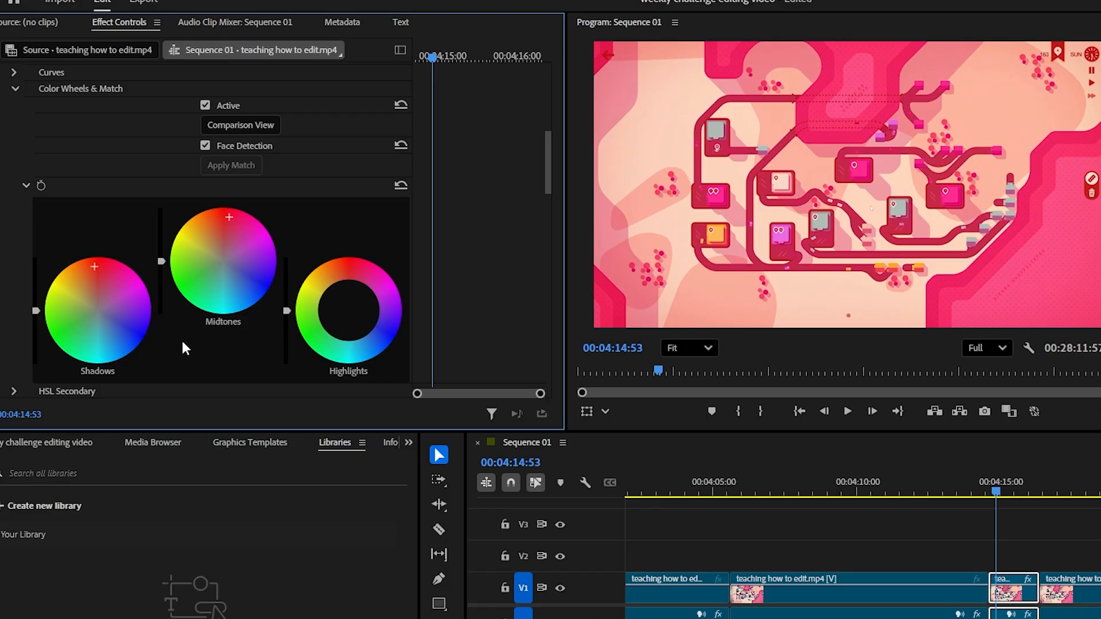
- Set Shadows to -100 in the red clip's Basic Correction and play back from about 00:04:13:44
{"action": "scroll", "coordinate": [359, 228], "scroll_direction": "up", "scroll_amount": 4}
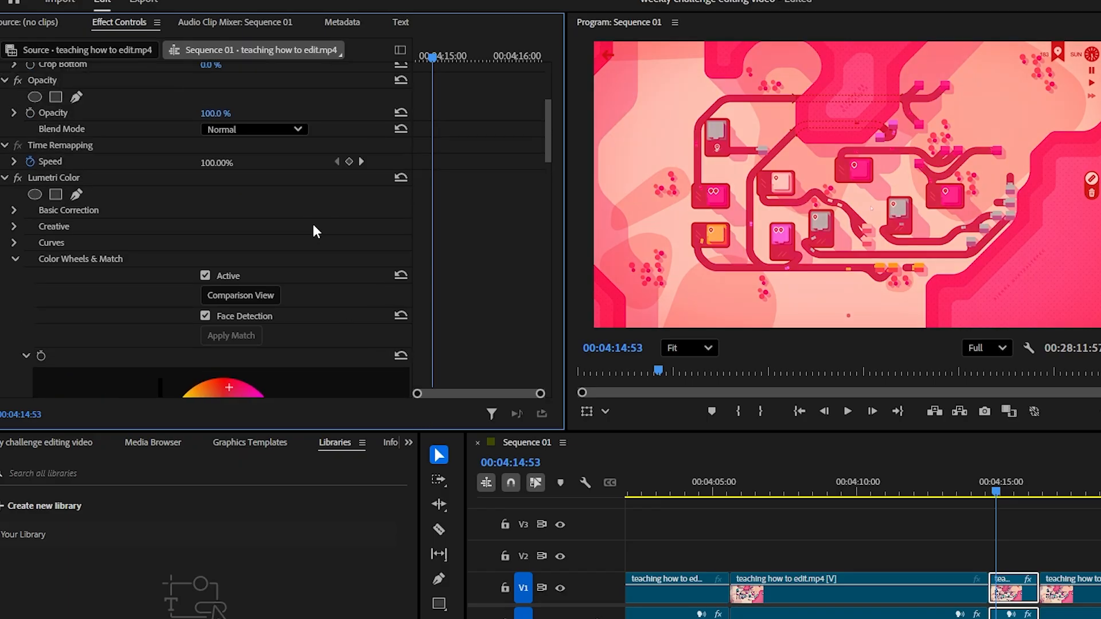
{"action": "left_click", "coordinate": [13, 210]}
{"action": "scroll", "coordinate": [156, 249], "scroll_direction": "down", "scroll_amount": 5}
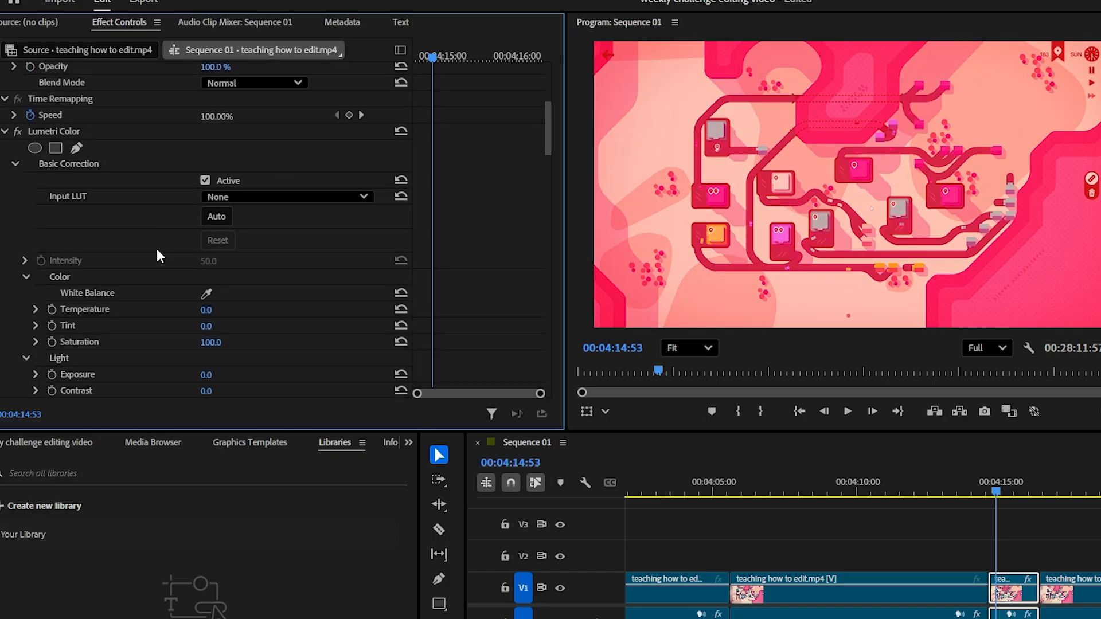
{"action": "left_click", "coordinate": [221, 299]}
{"action": "type", "text": "-100"}
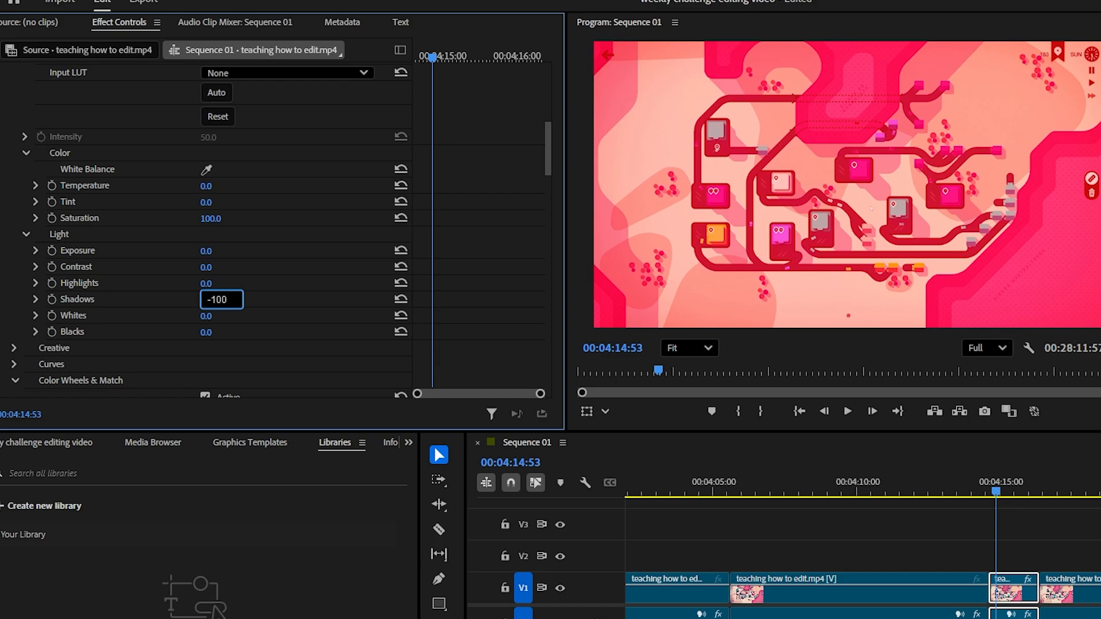
{"action": "key", "text": "Return"}
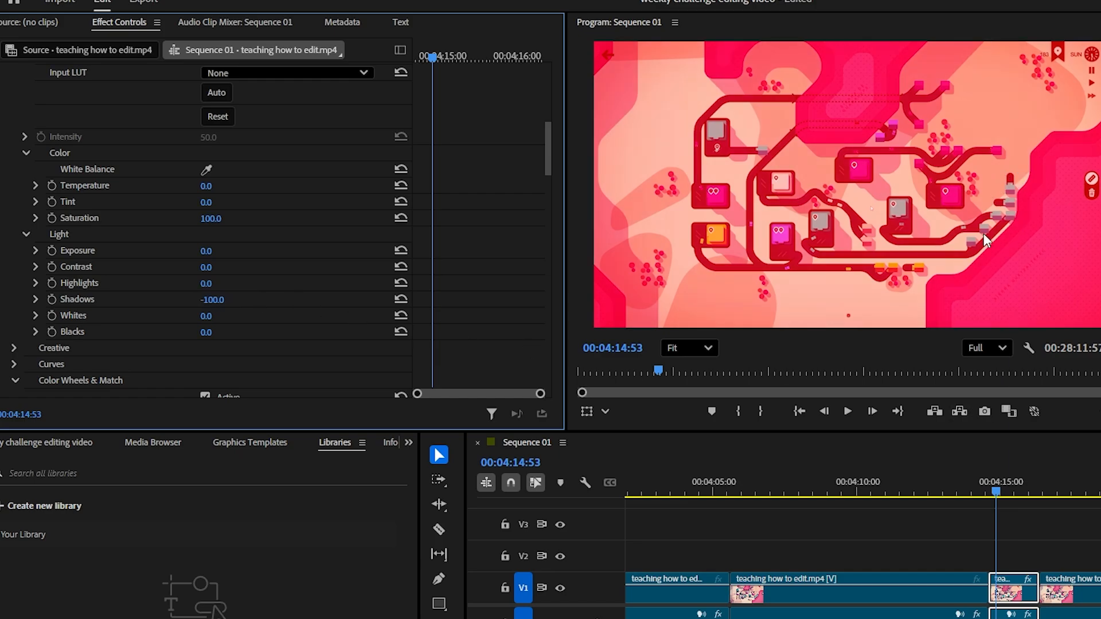
{"action": "left_click_drag", "start_coordinate": [998, 494], "coordinate": [964, 493]}
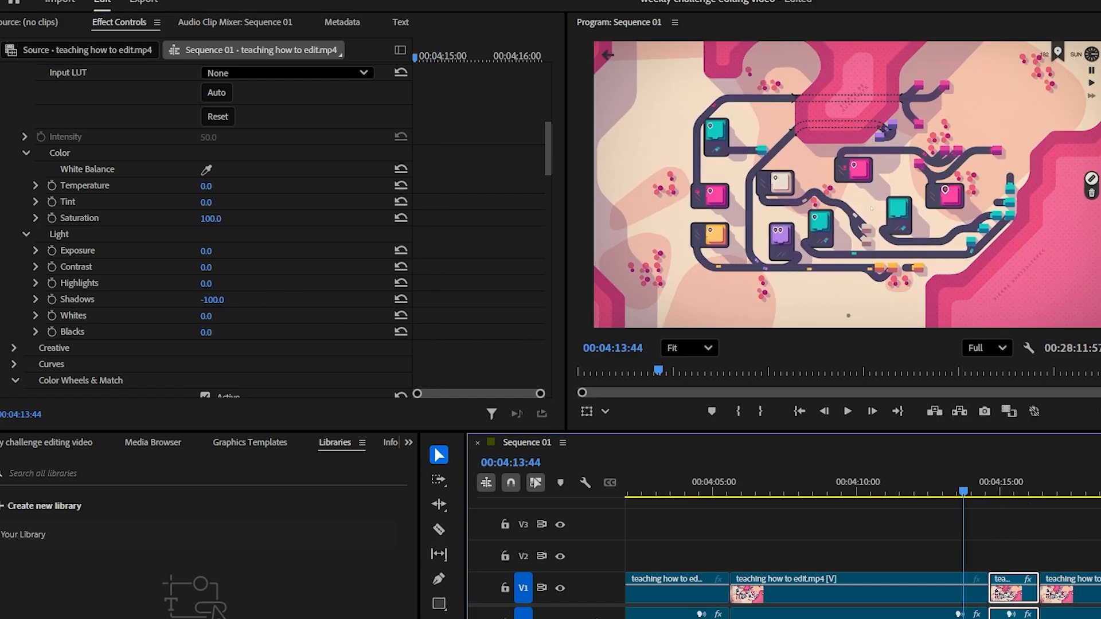
{"action": "key", "text": "space"}
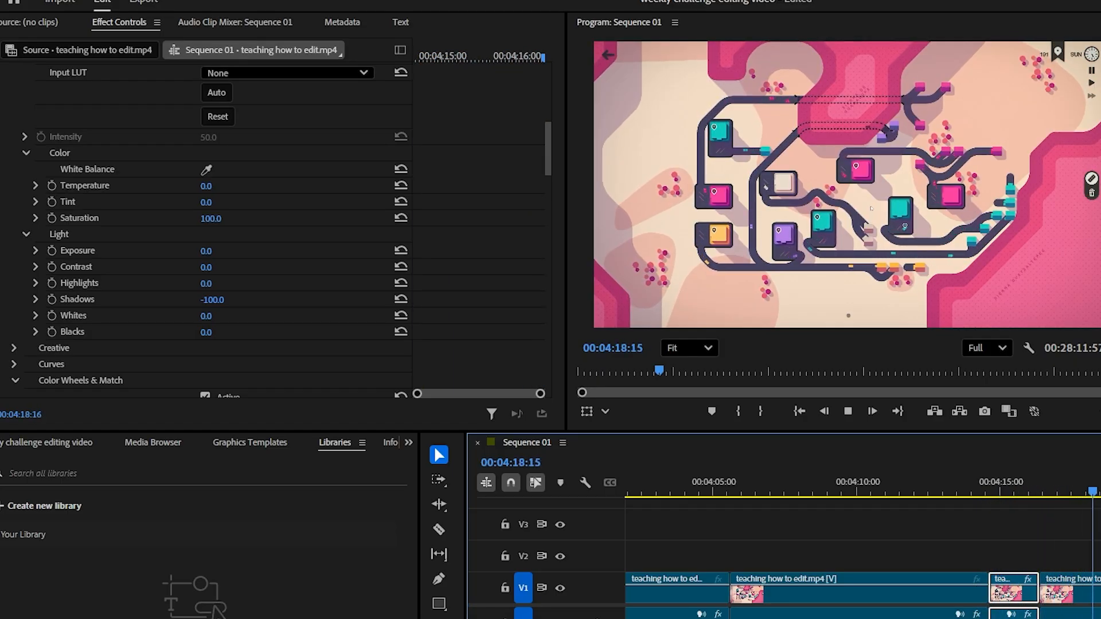
- Review the red clip's Light values and color wheels, and replay the footage from about 00:04:13:36 to 00:04:17:13
{"action": "key", "text": "space"}
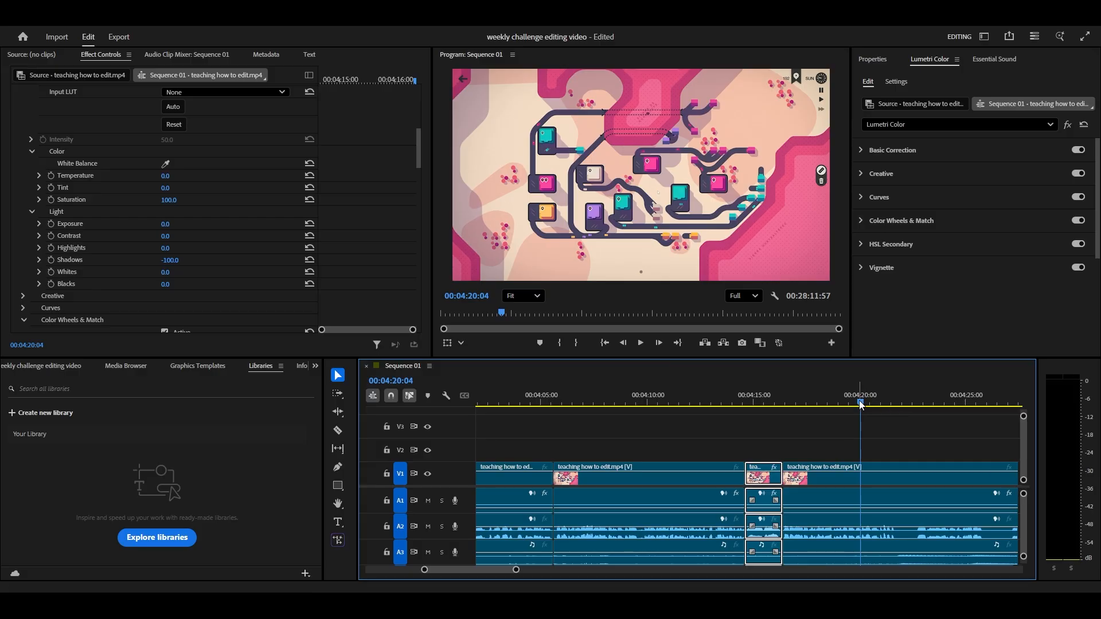
{"action": "left_click", "coordinate": [725, 402]}
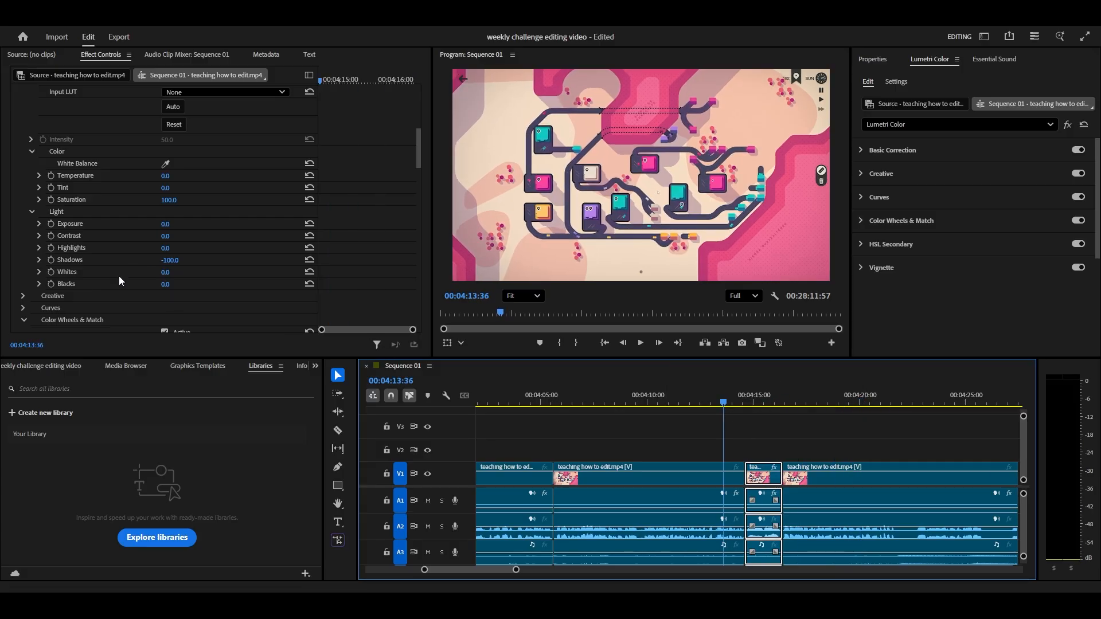
{"action": "scroll", "coordinate": [123, 263], "scroll_direction": "down", "scroll_amount": 8}
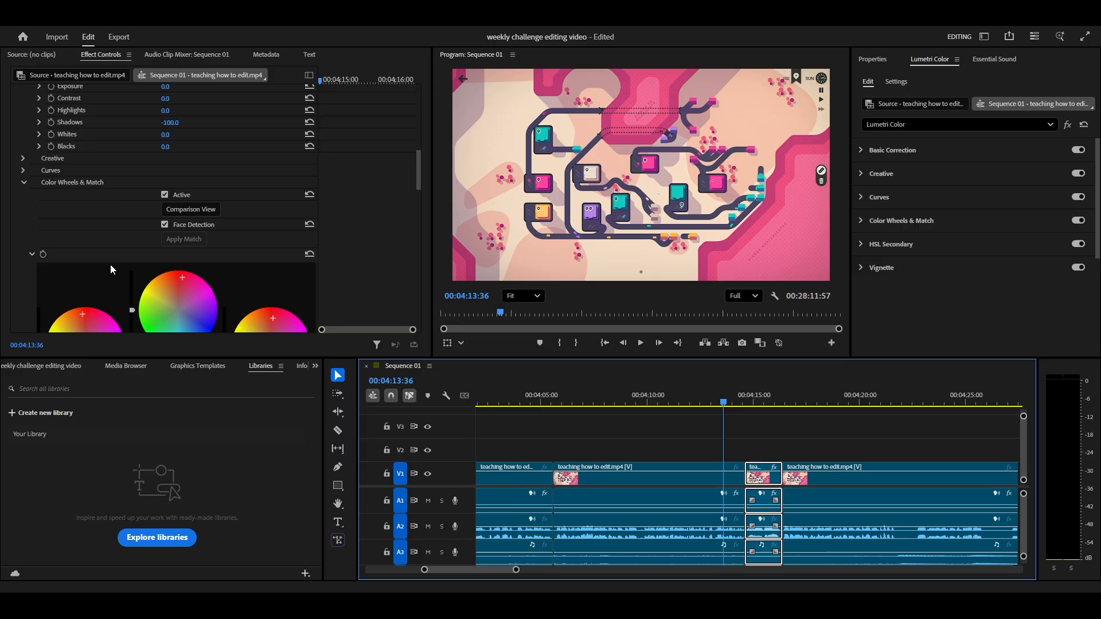
{"action": "scroll", "coordinate": [86, 283], "scroll_direction": "down", "scroll_amount": 4}
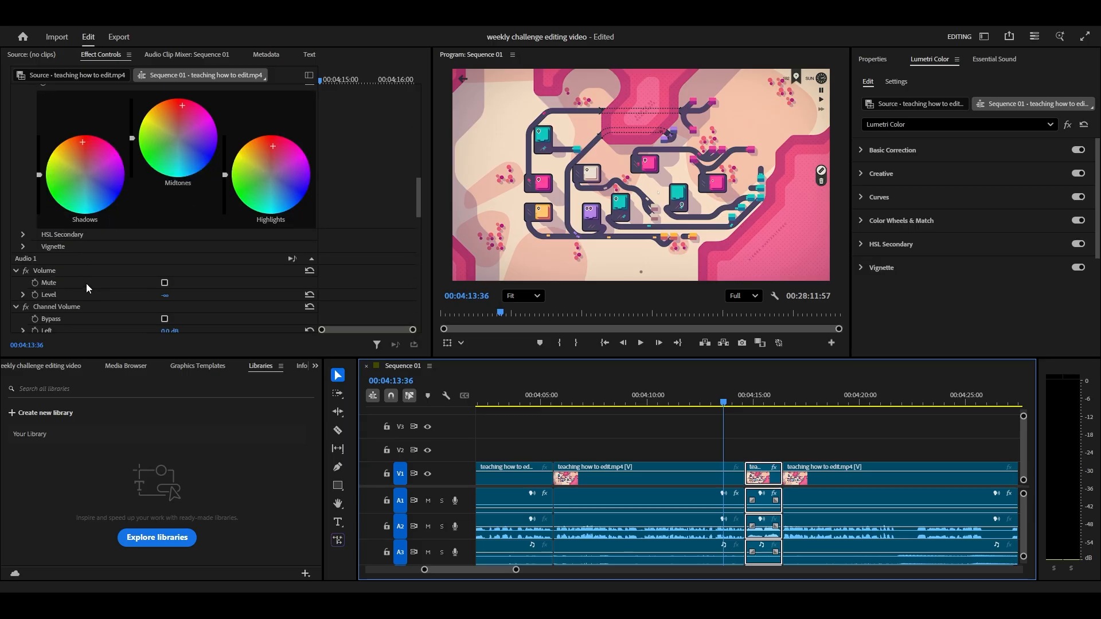
{"action": "scroll", "coordinate": [158, 256], "scroll_direction": "up", "scroll_amount": 10}
{"action": "scroll", "coordinate": [232, 204], "scroll_direction": "up", "scroll_amount": 3}
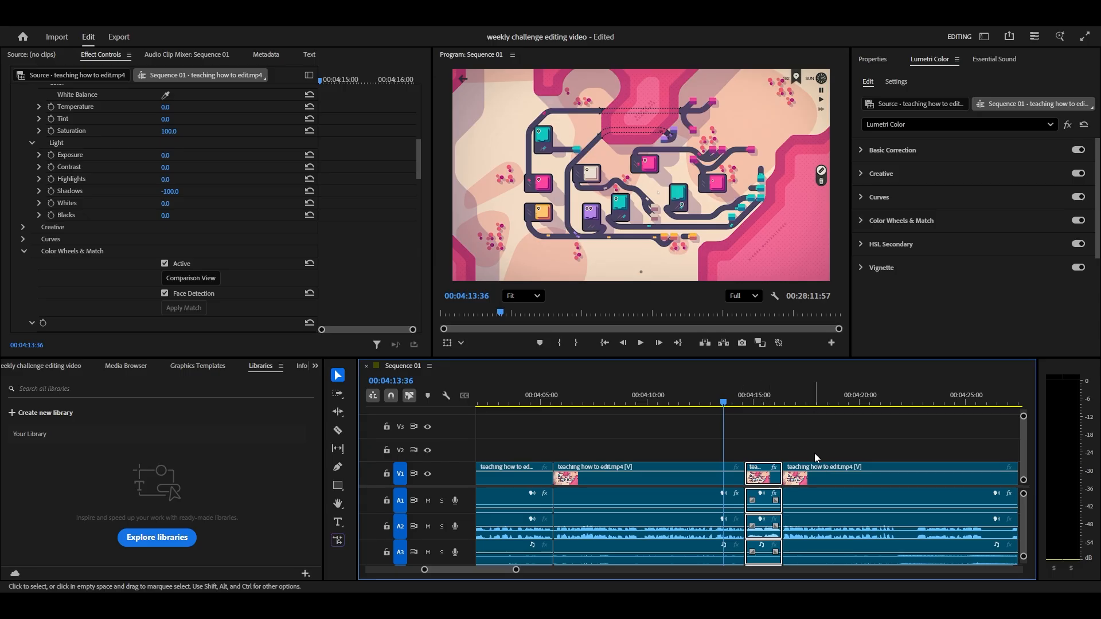
{"action": "scroll", "coordinate": [60, 226], "scroll_direction": "down", "scroll_amount": 4}
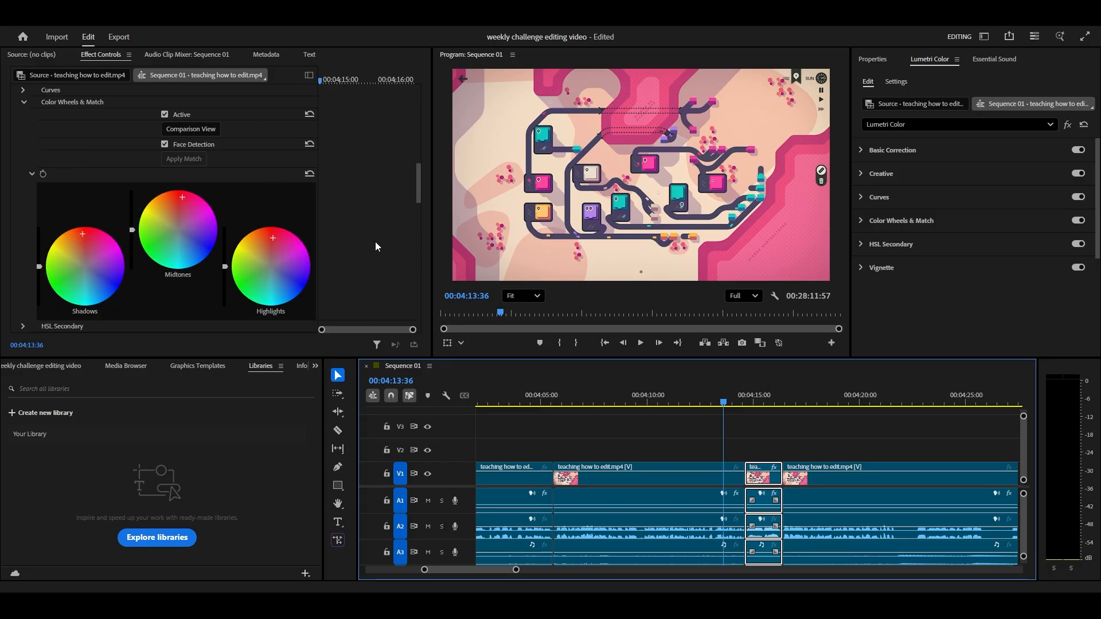
{"action": "key", "text": "space"}
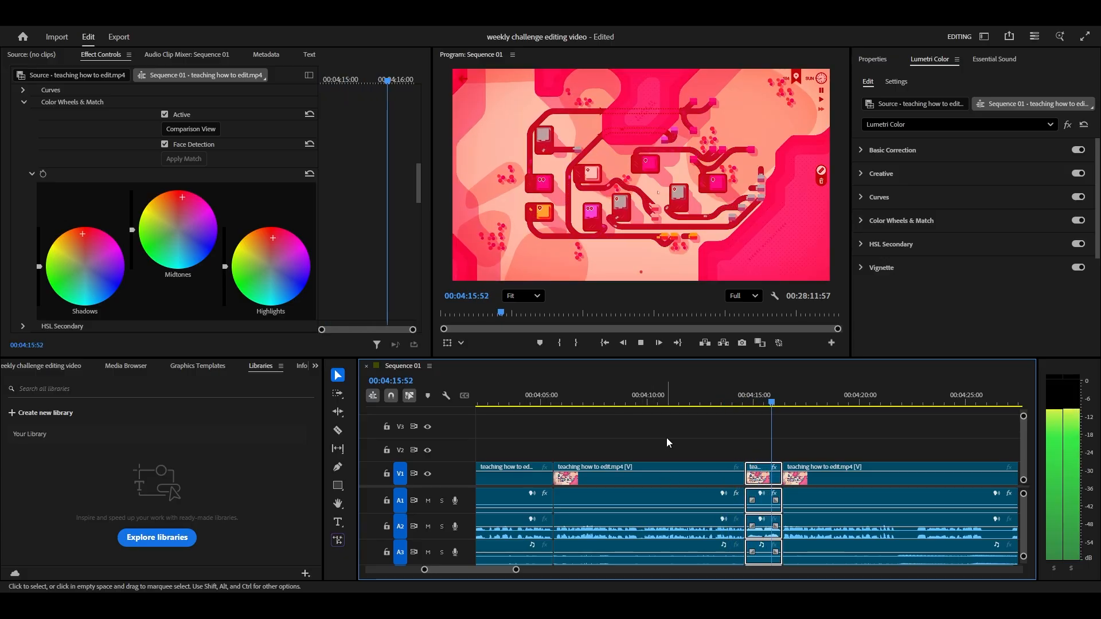
{"action": "key", "text": "space"}
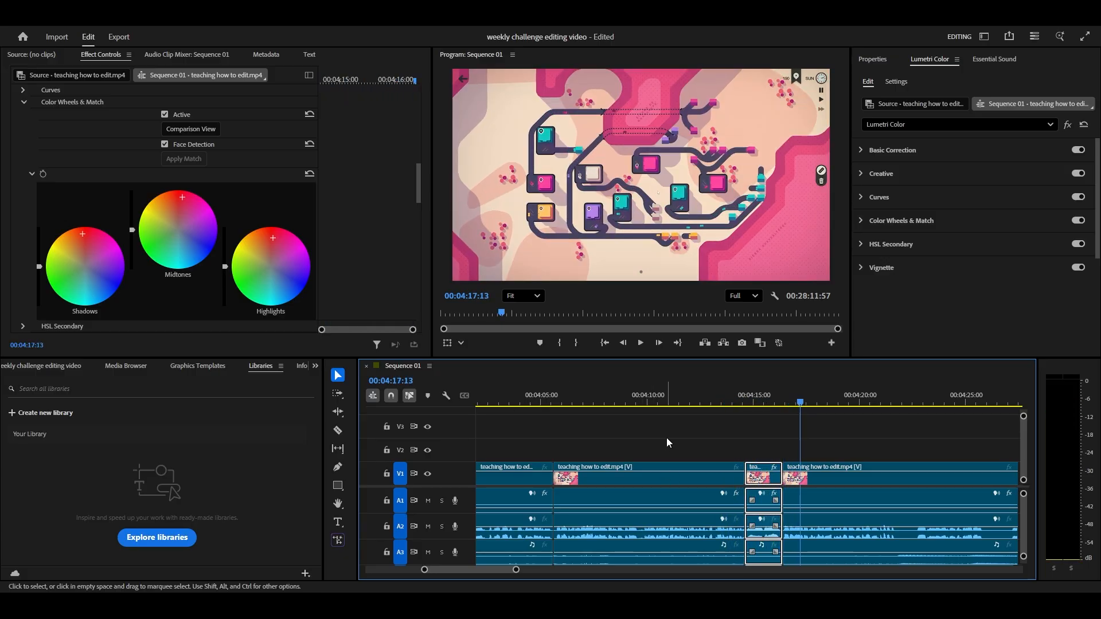